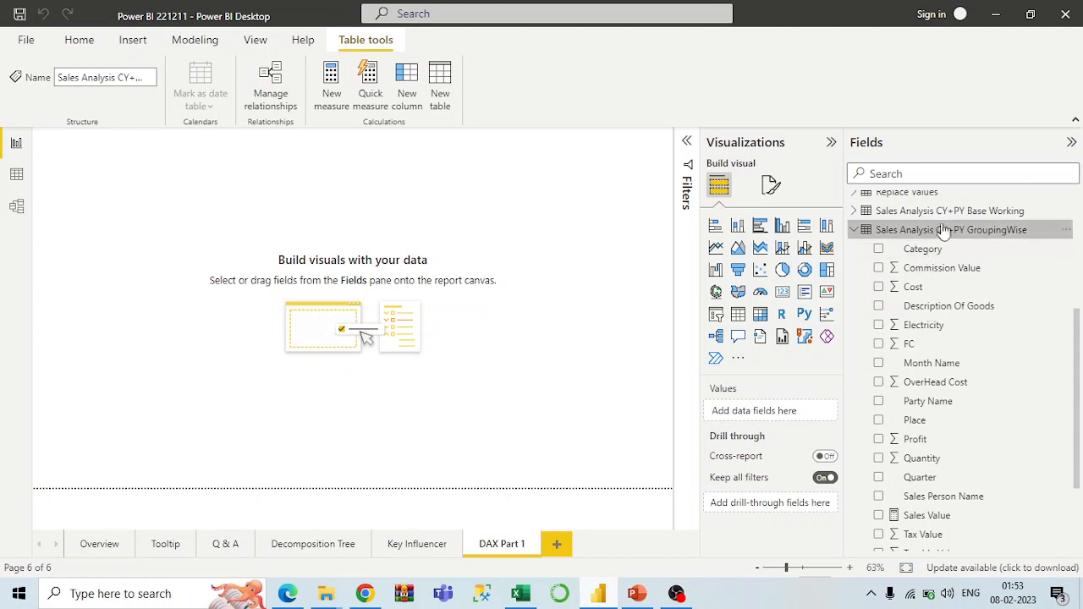
right_click(943, 229)
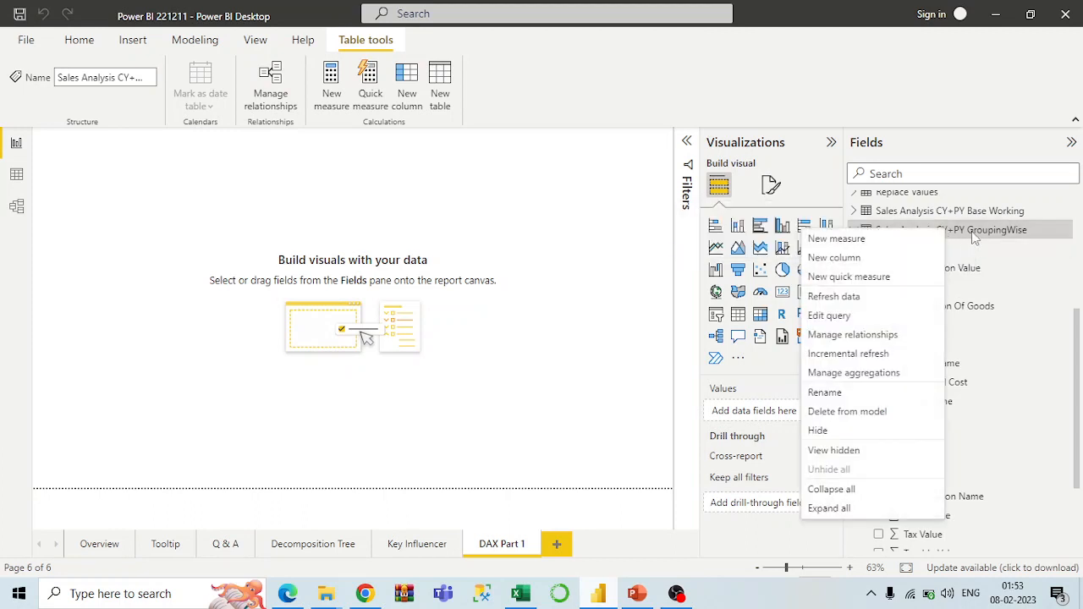
click(401, 139)
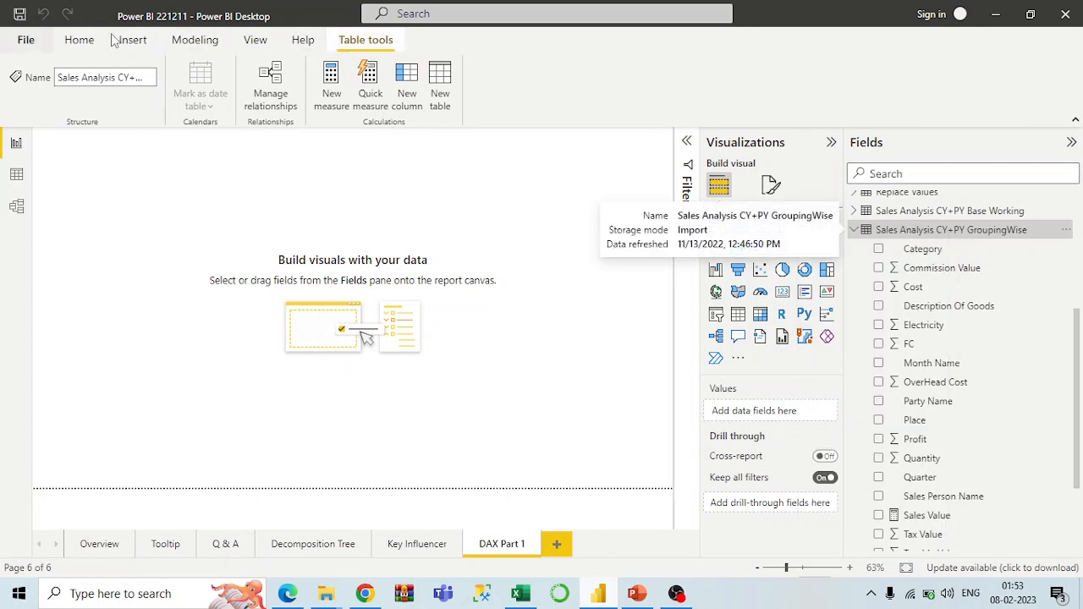
click(81, 40)
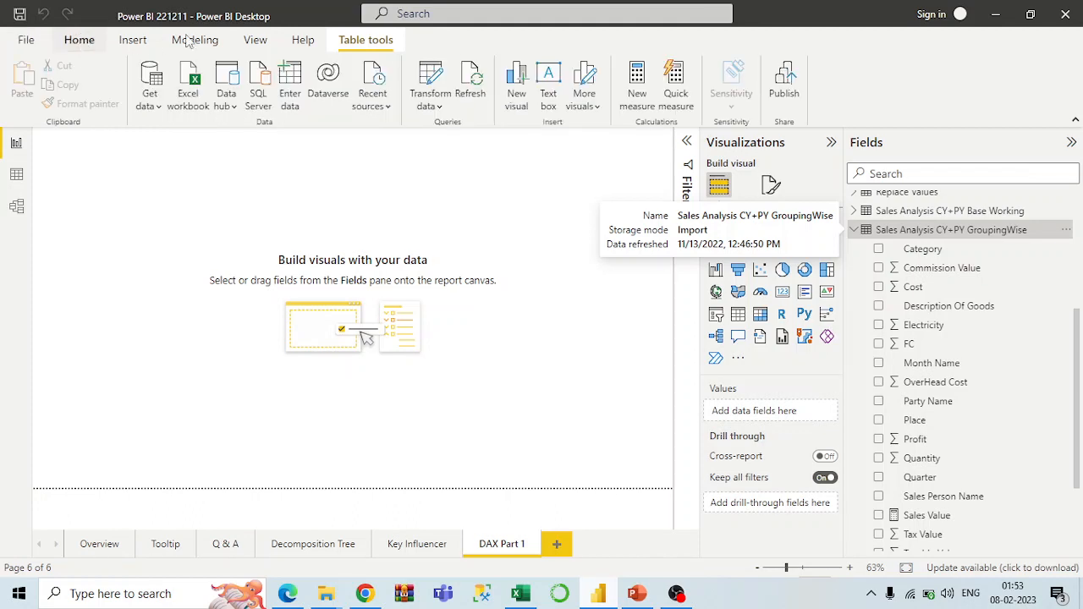
click(377, 44)
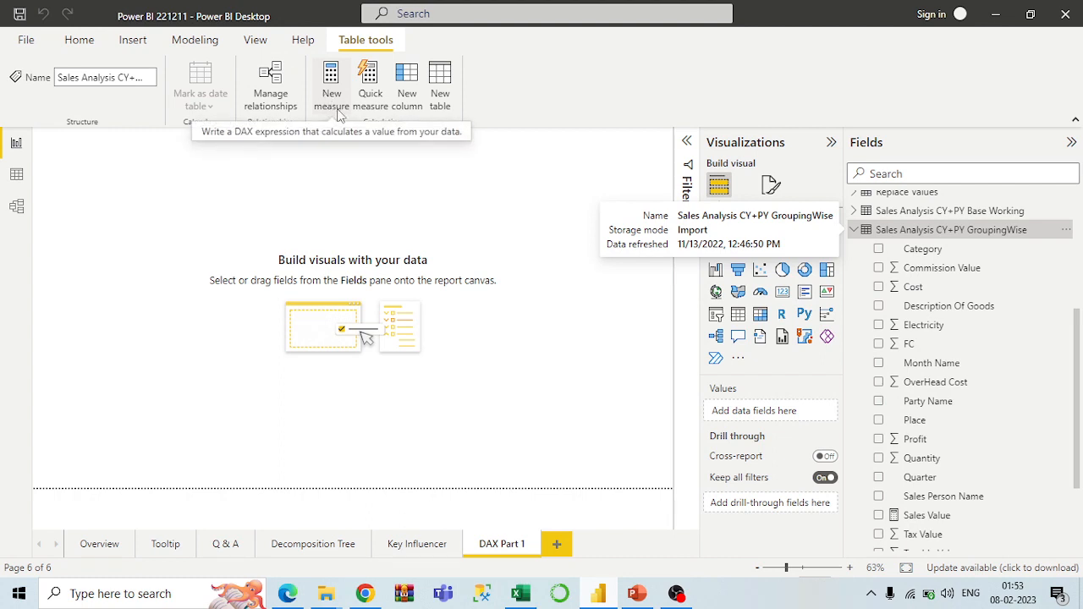
Create a new measure in the Sales Analysis CY+PY GroupingWise table.
right_click(971, 234)
click(917, 243)
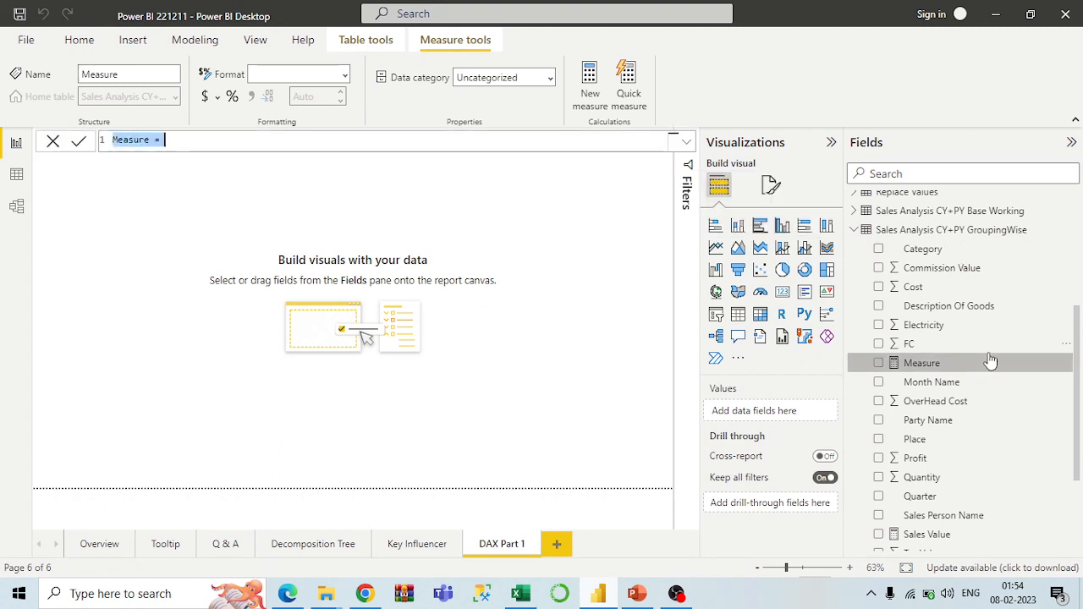
scroll(989, 364, down, 1)
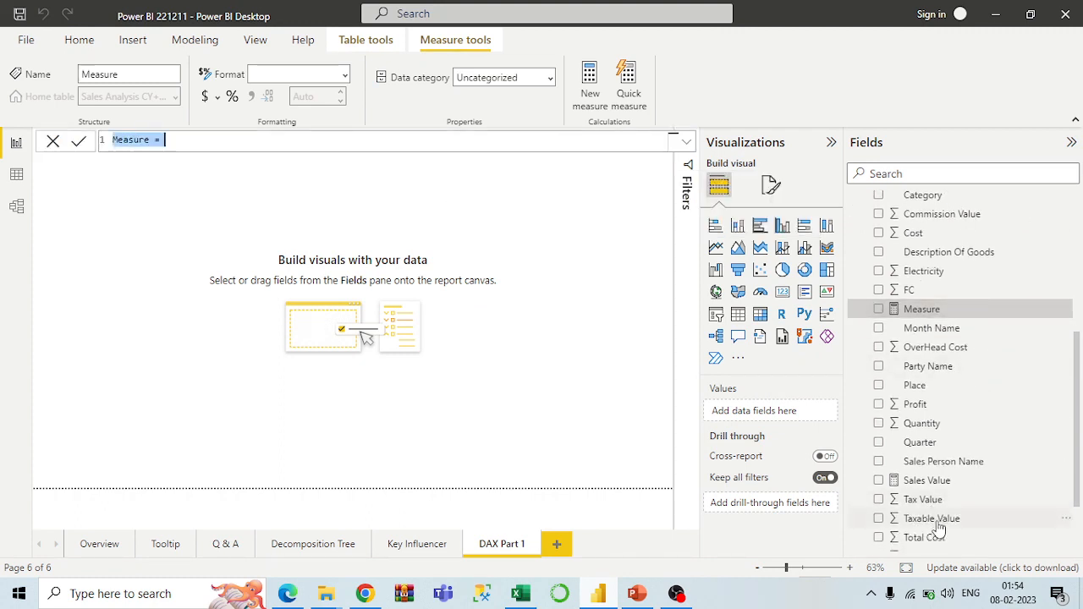
scroll(940, 525, down, 1)
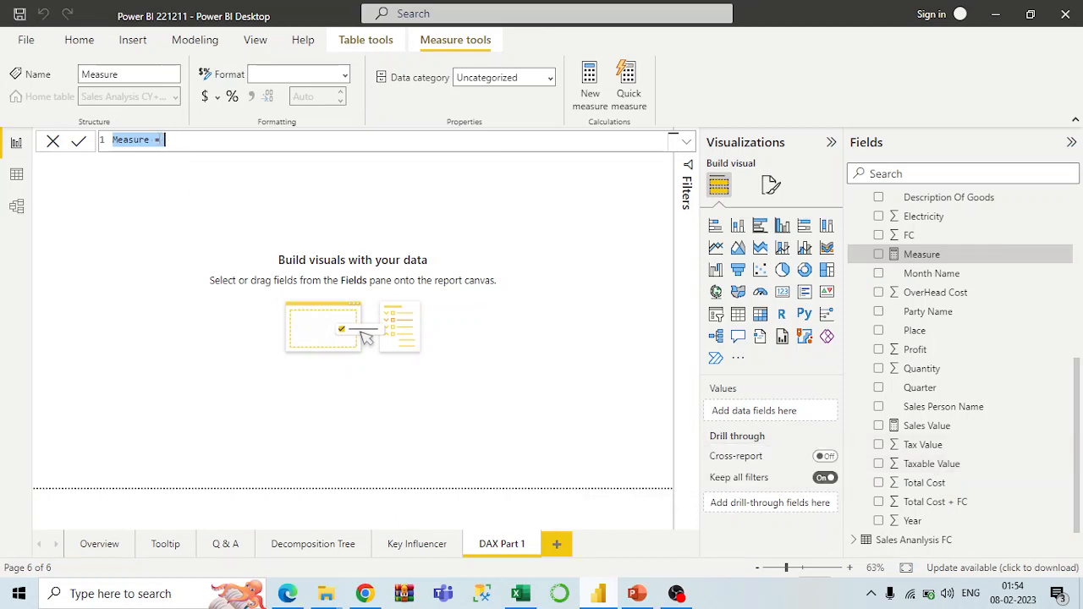
Replace the new measure's default name with Sales in its formula.
click(151, 139)
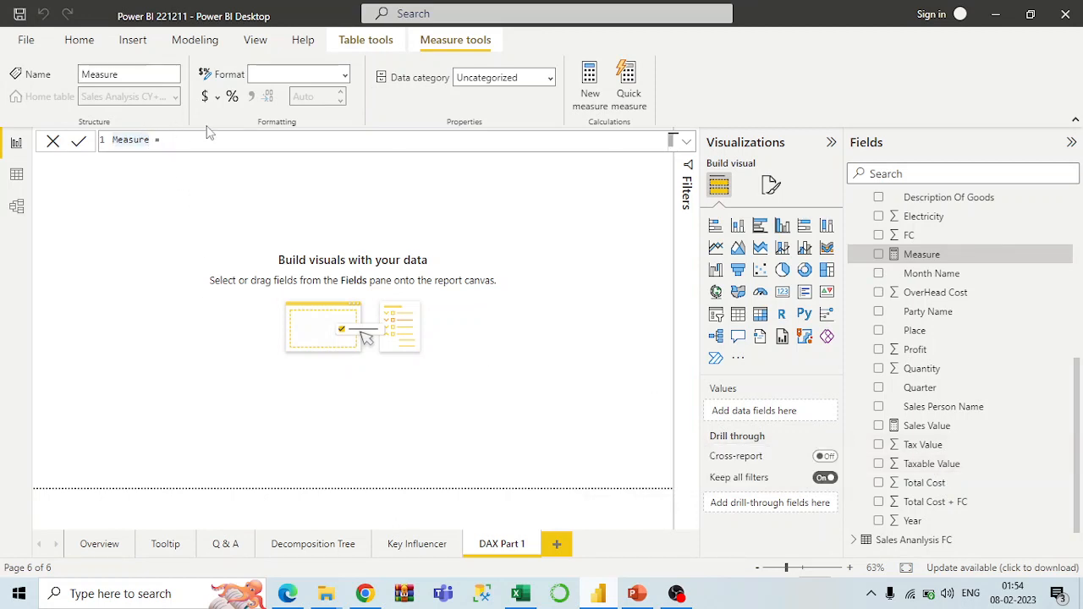
key(Right)
key(BackSpace)
key(BackSpace)
key(BackSpace)
key(BackSpace)
key(BackSpace)
key(BackSpace)
key(BackSpace)
text(Sales)
Begin the Sales measure's expression with the SUM function from the formula suggestions.
click(186, 137)
text(sum)
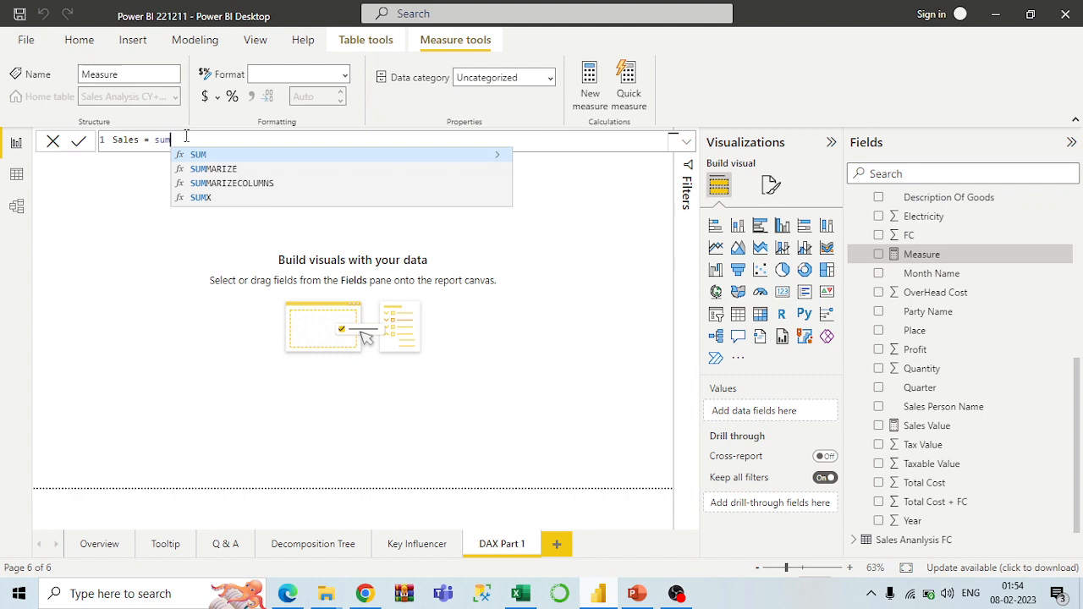
key(BackSpace)
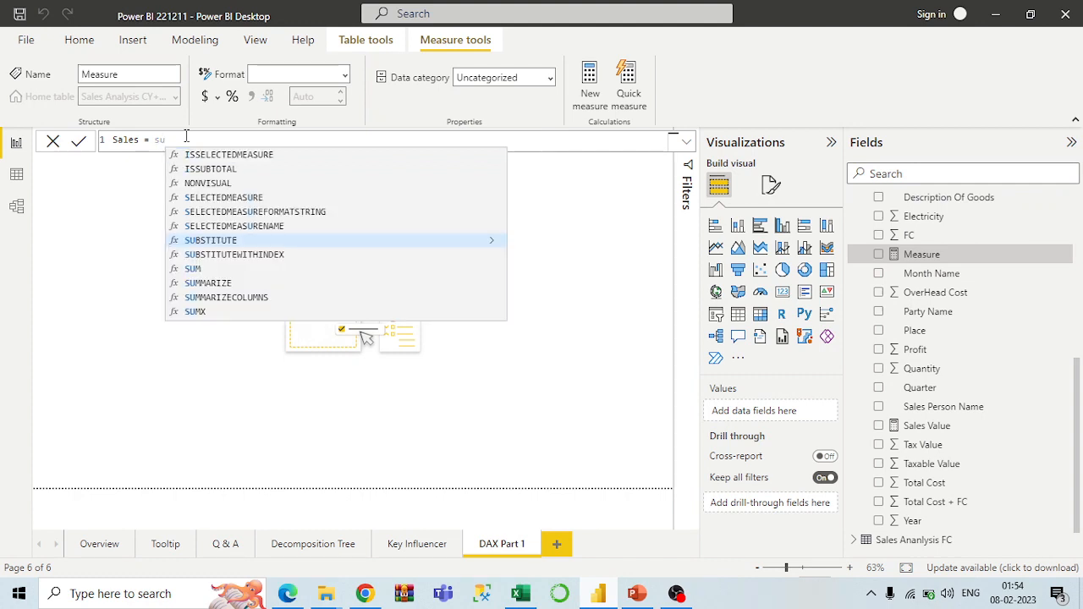
key(BackSpace)
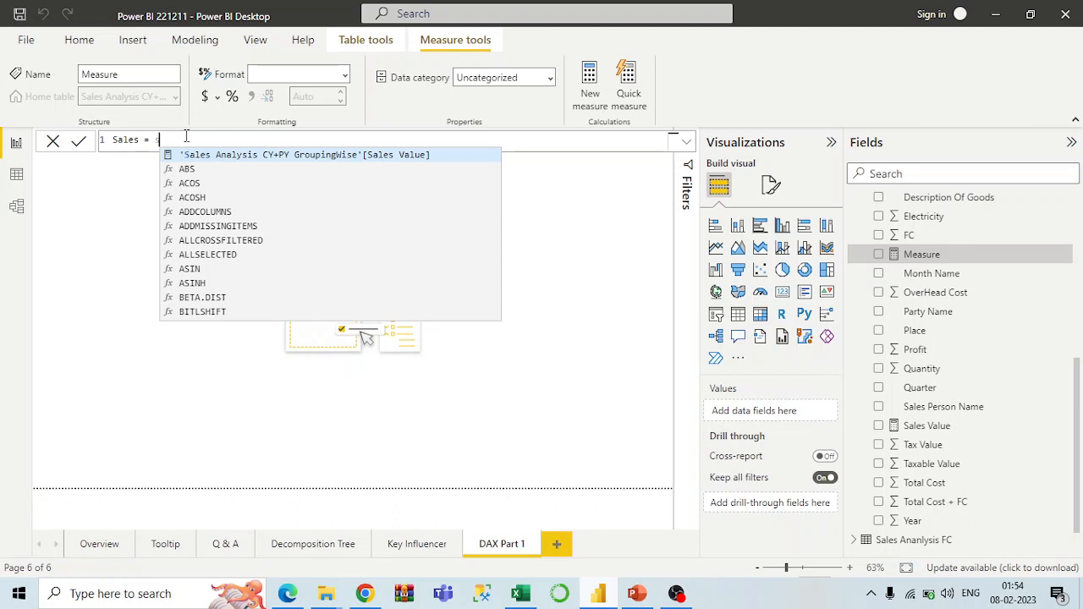
text(u)
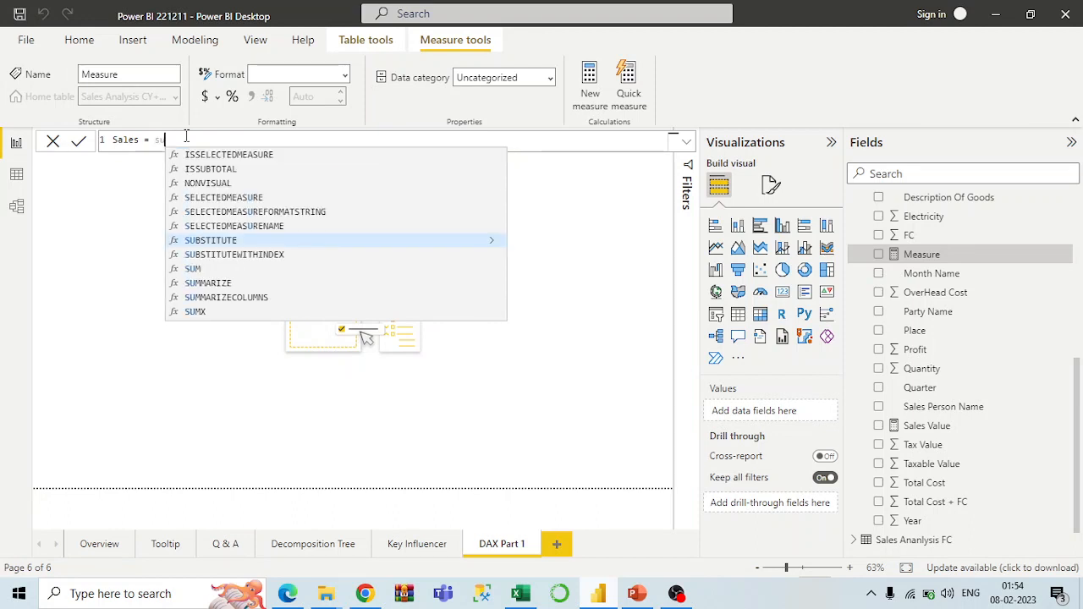
text(m)
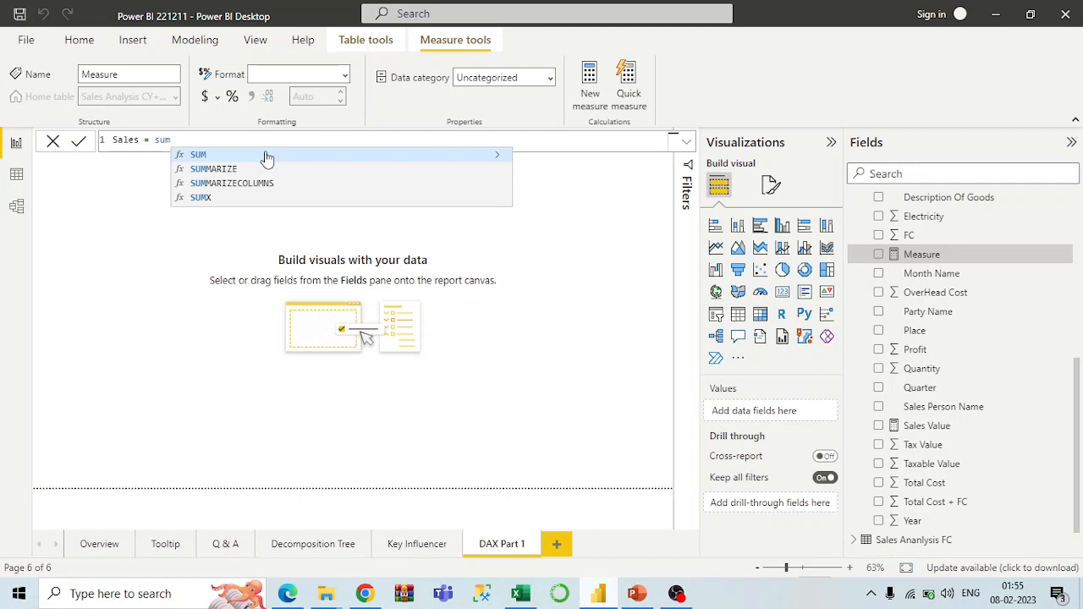
key(Down)
key(Down)
key(Down)
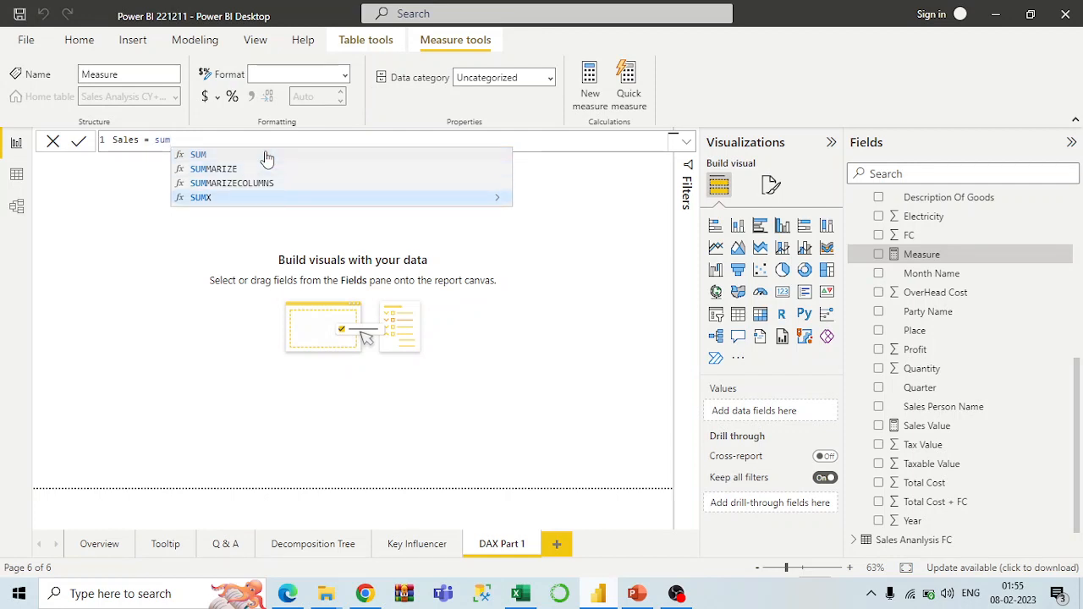
key(Up)
key(Up)
key(Up)
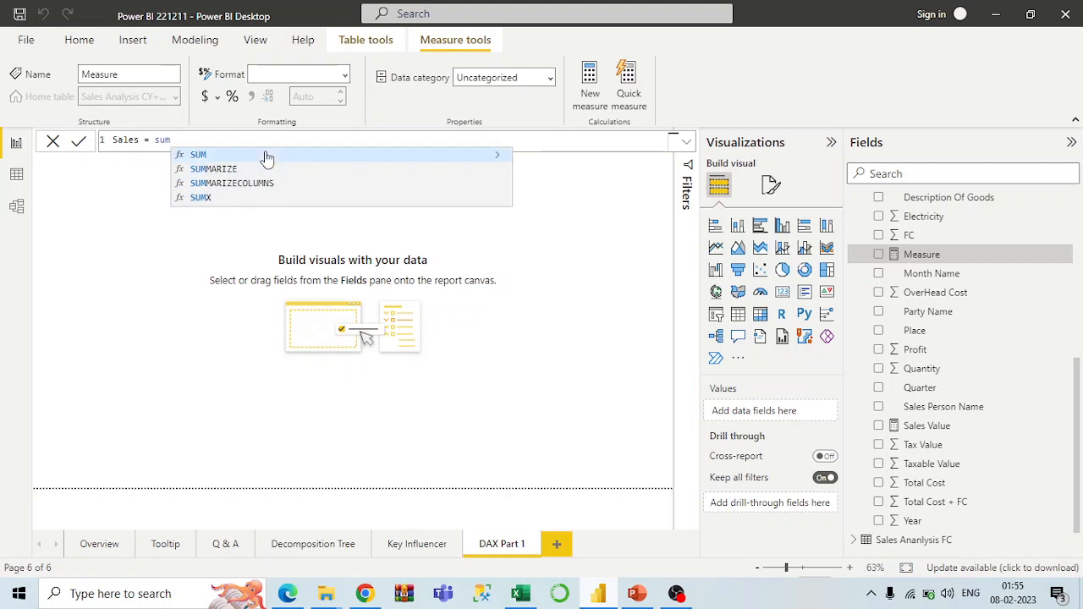
click(266, 155)
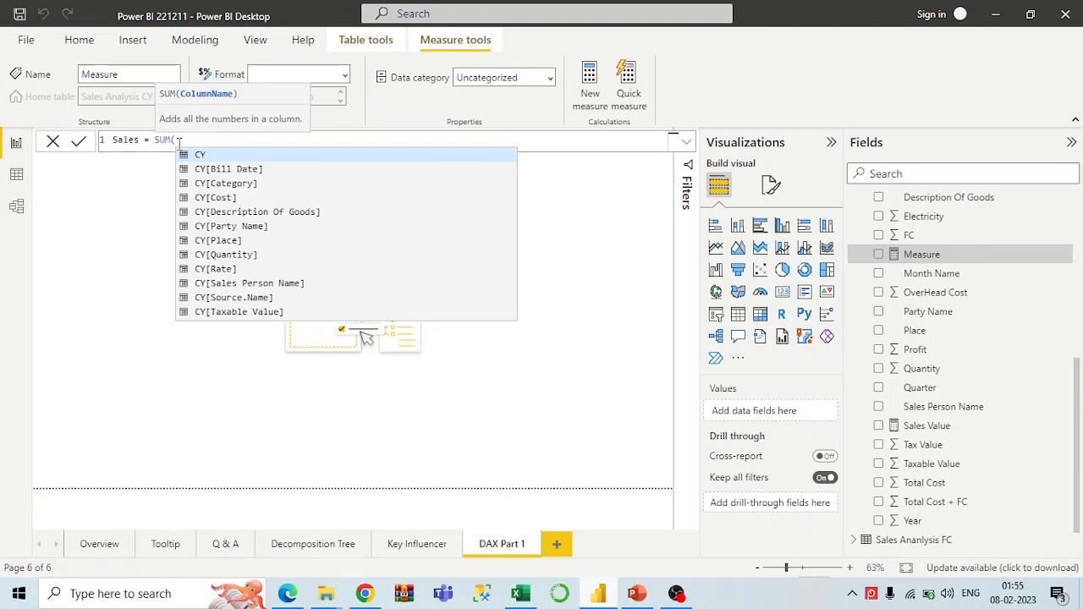
Complete the Sales measure by summing the Taxable Value column of Sales Analysis CY+PY GroupingWise and save it.
text(tax)
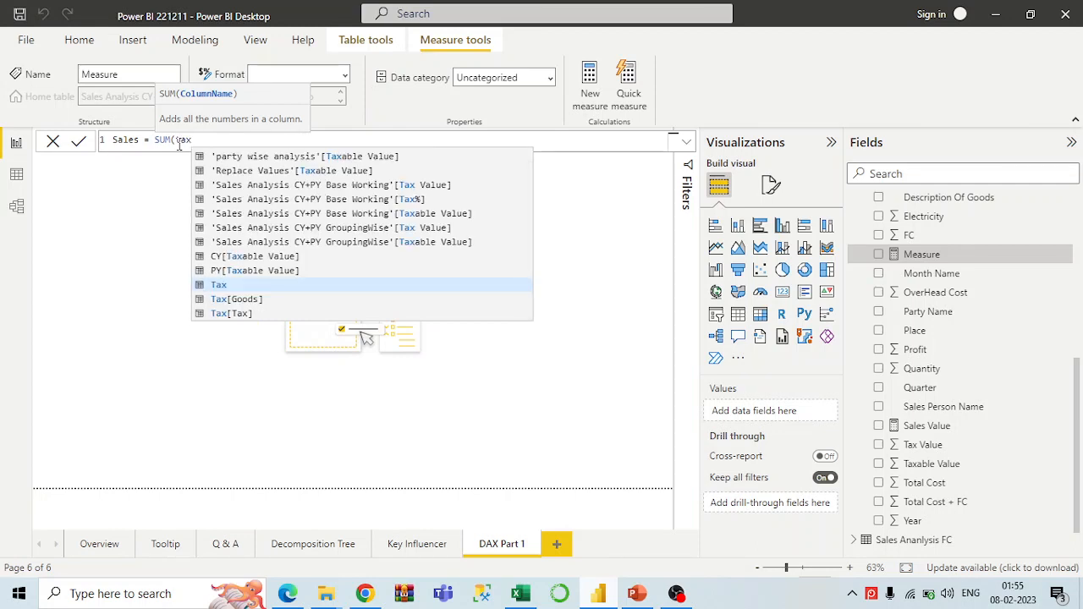
key(Up)
key(Up)
key(Up)
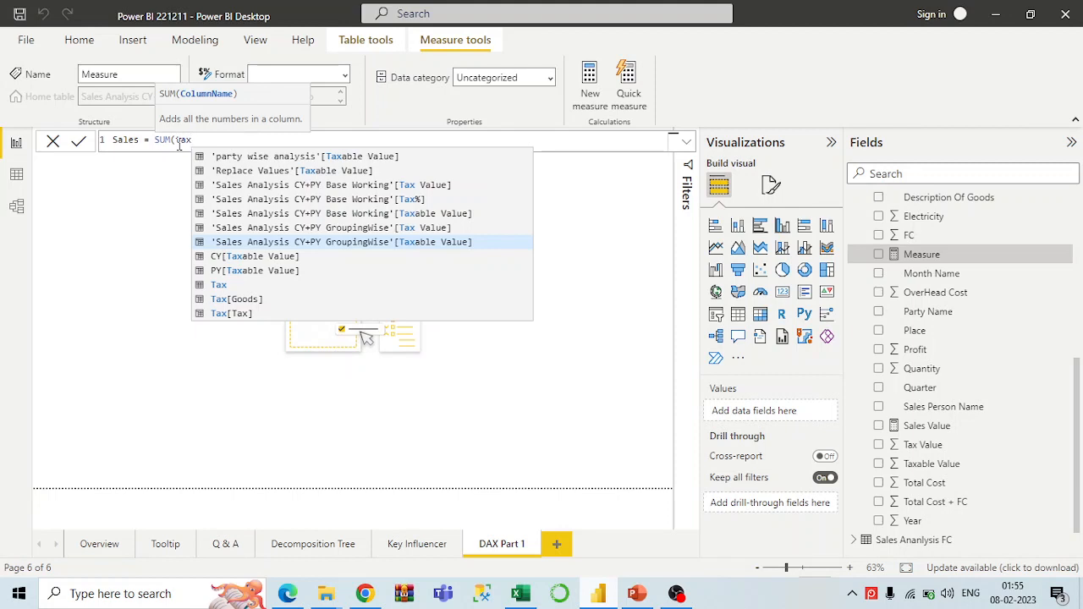
key(Tab)
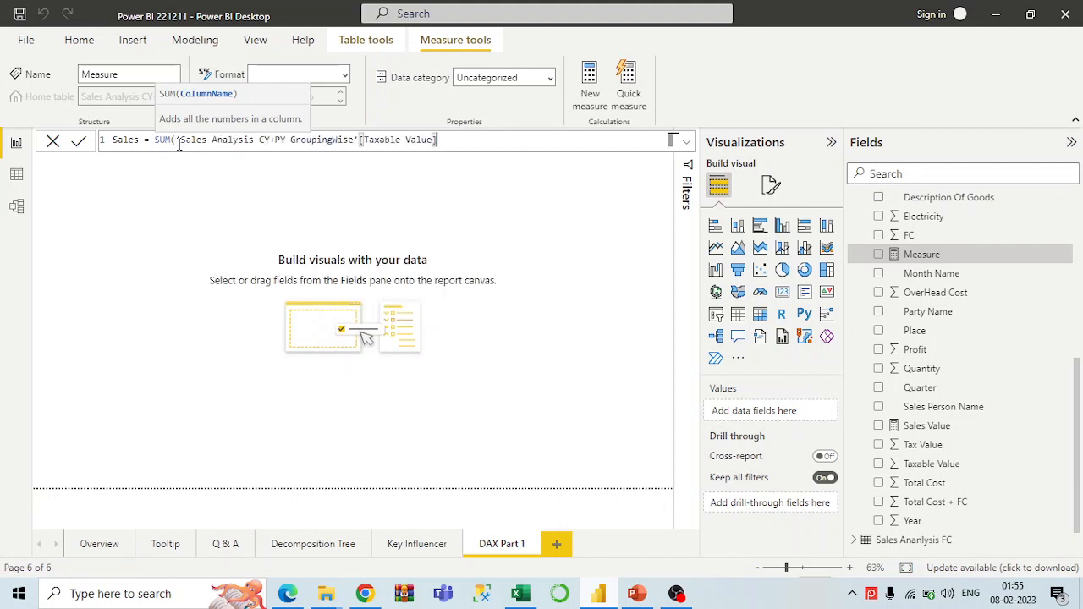
text())
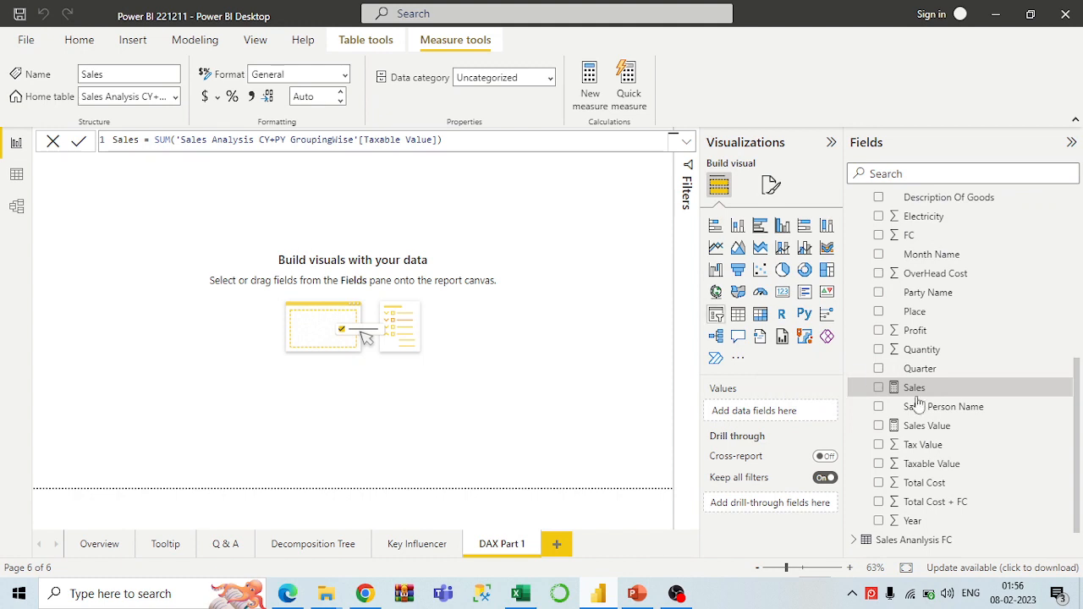
Build an enlarged table visual on the DAX Part 1 page with the Category field and the Sales measure.
click(738, 315)
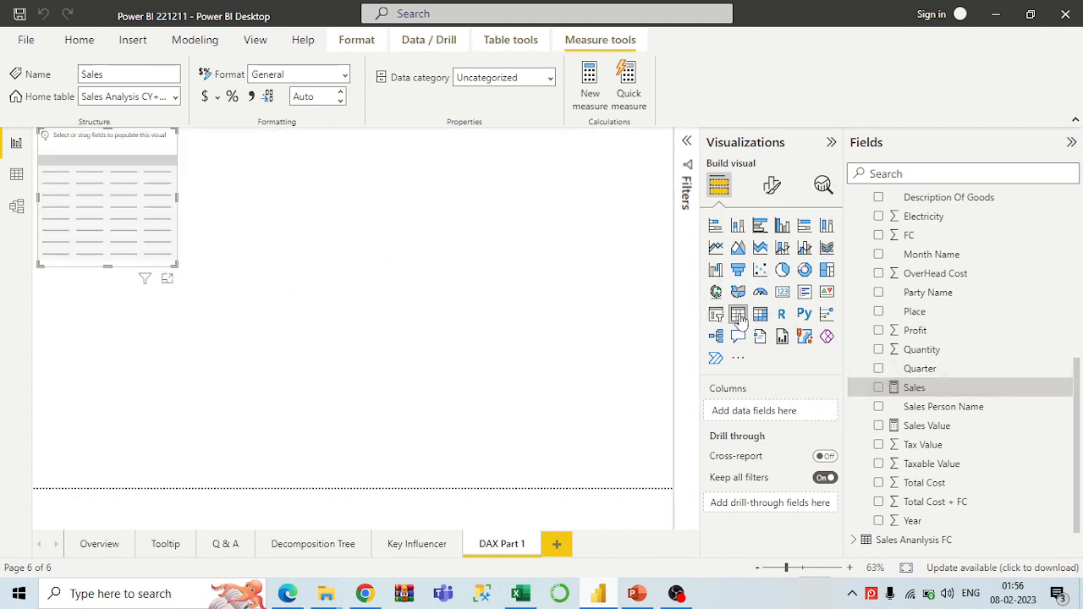
drag(174, 265, 506, 435)
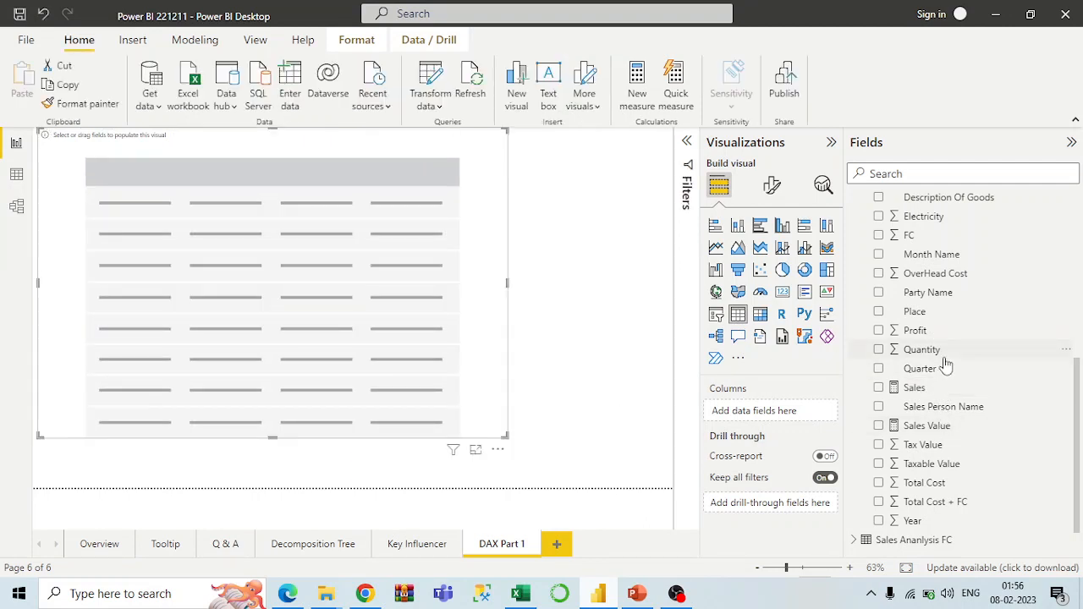
scroll(946, 364, up, 3)
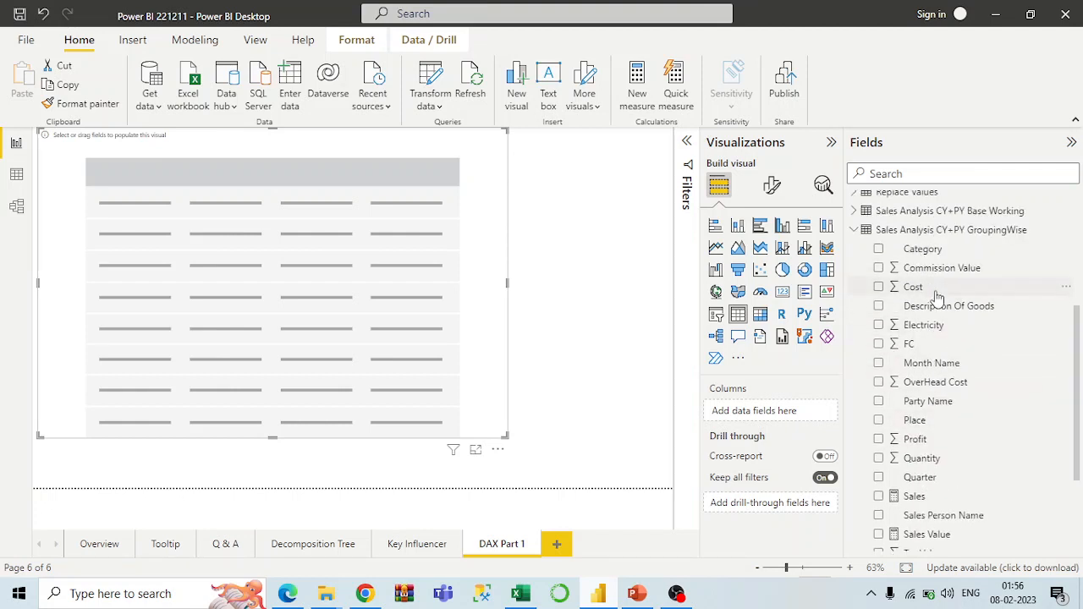
mouse_move(922, 257)
mouse_down()
mouse_move(941, 275)
mouse_move(927, 253)
mouse_up()
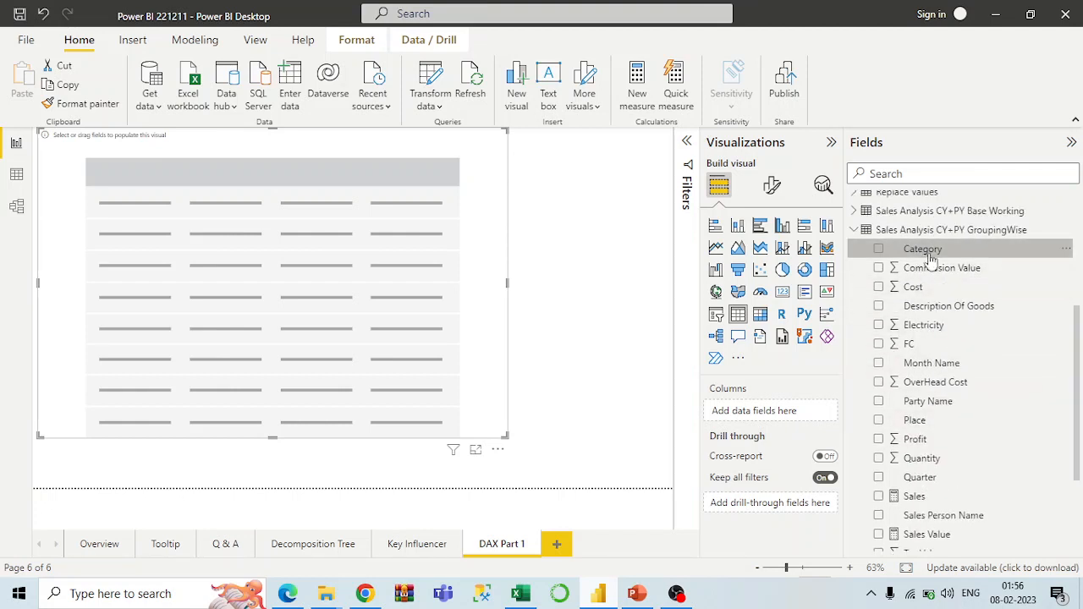
click(880, 251)
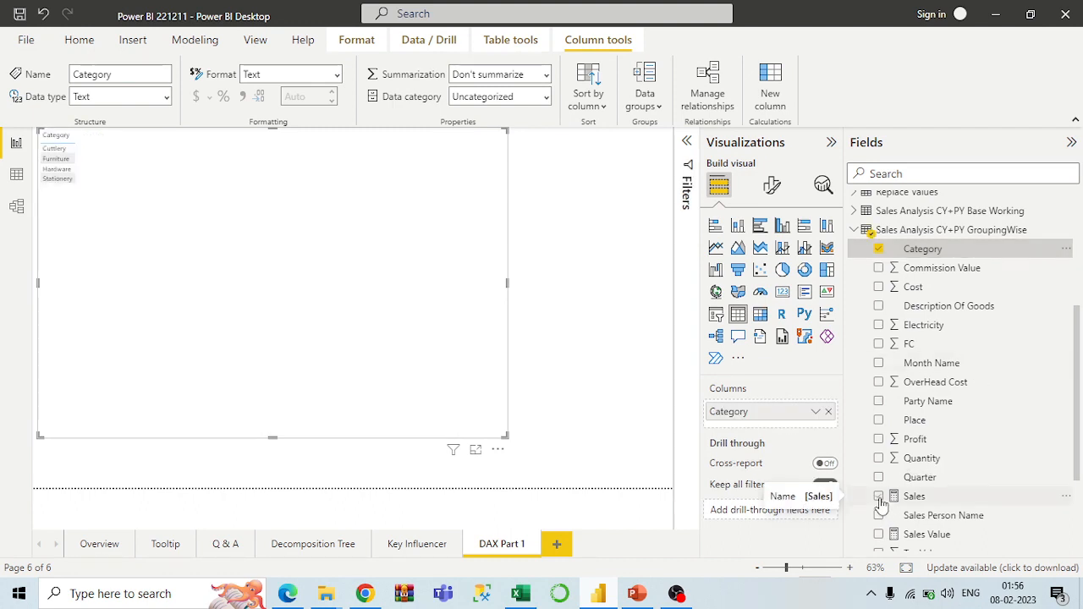
click(879, 498)
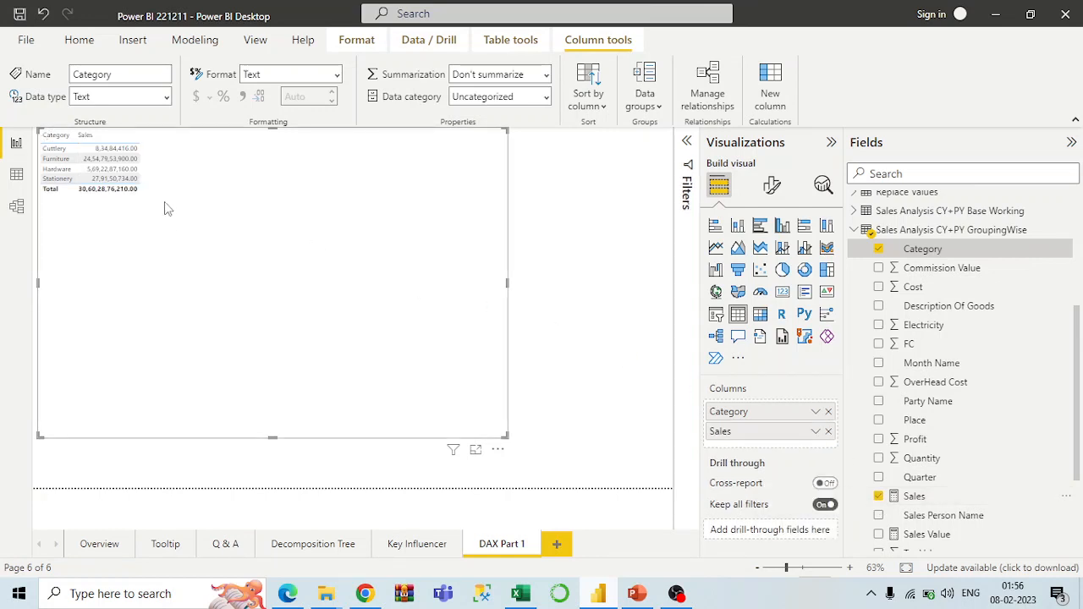
Add another new measure to the Sales Analysis CY+PY GroupingWise table.
mouse_move(139, 196)
click(925, 230)
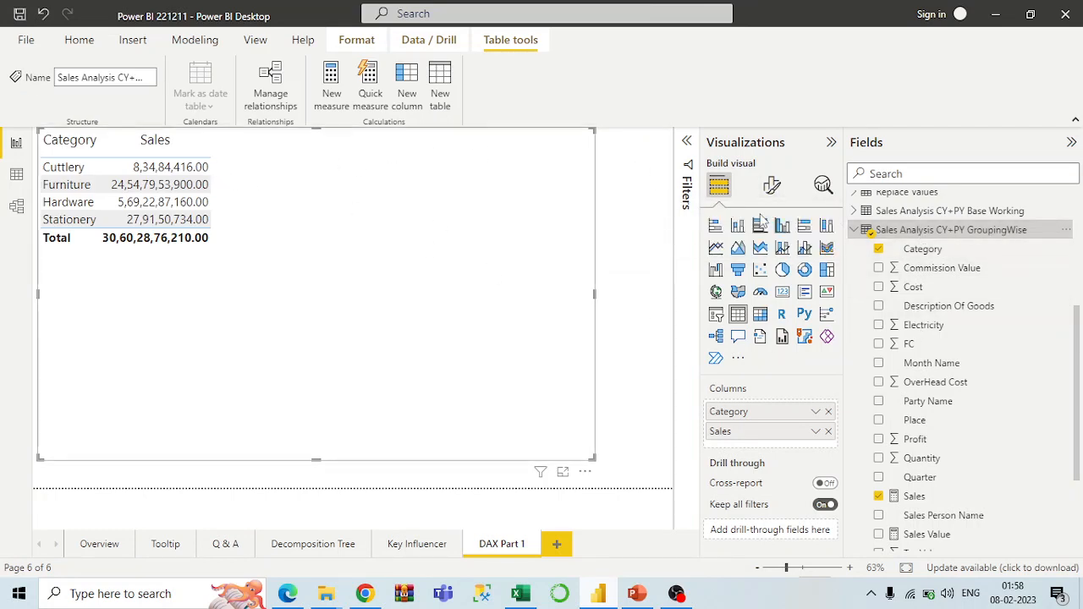
mouse_move(892, 241)
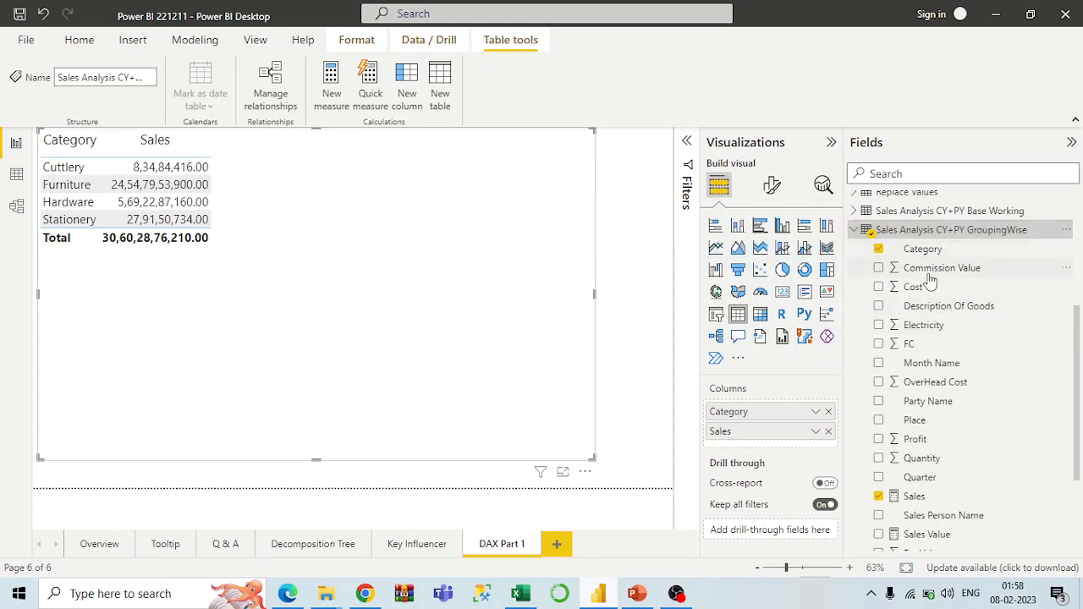
scroll(929, 287, down, 3)
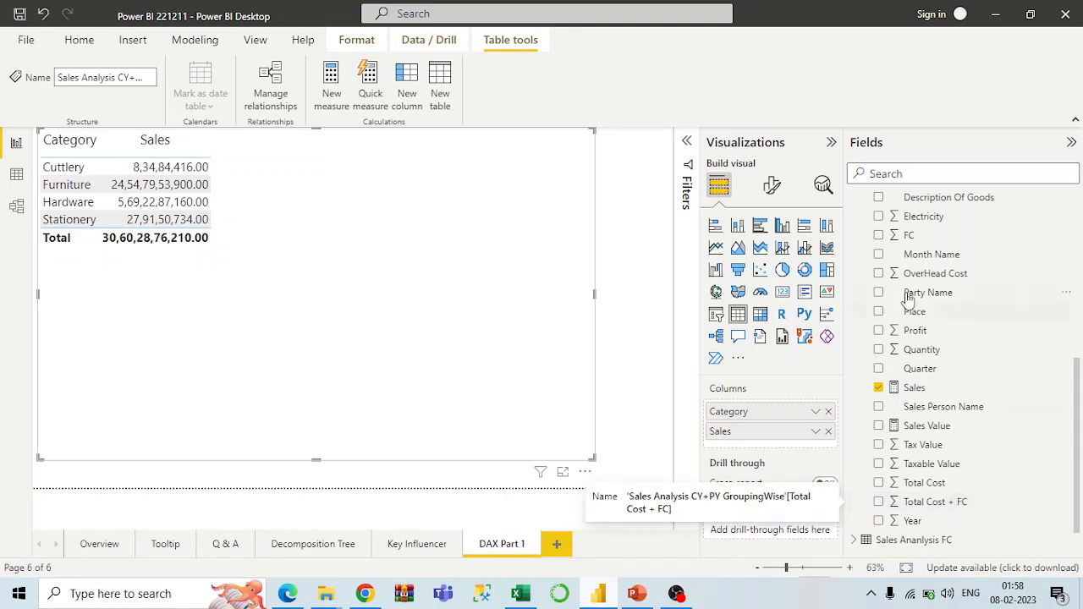
scroll(908, 297, up, 2)
scroll(921, 208, up, 1)
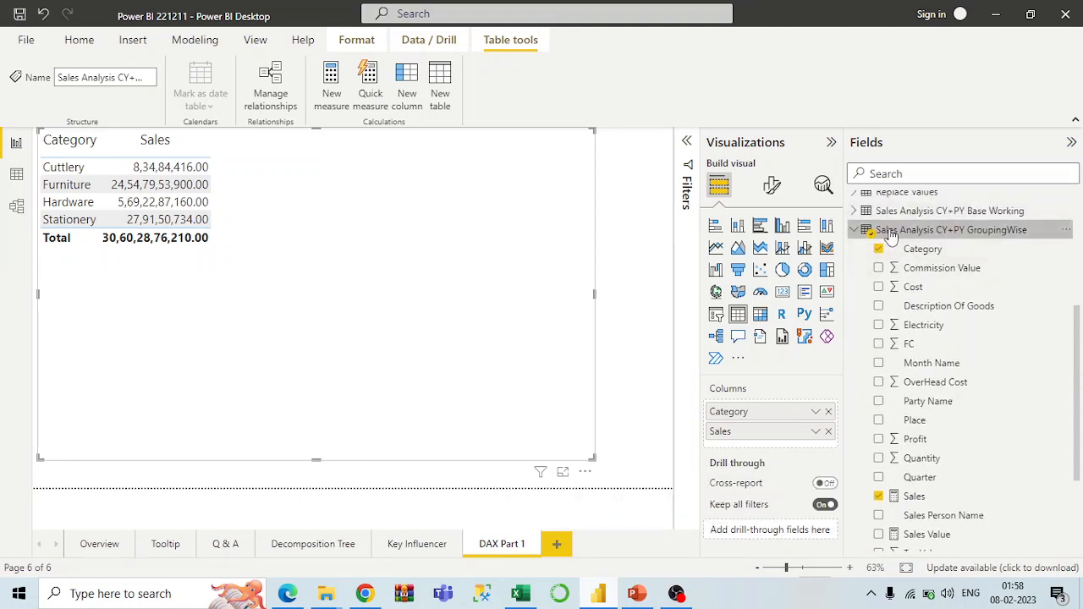
right_click(890, 232)
key(Escape)
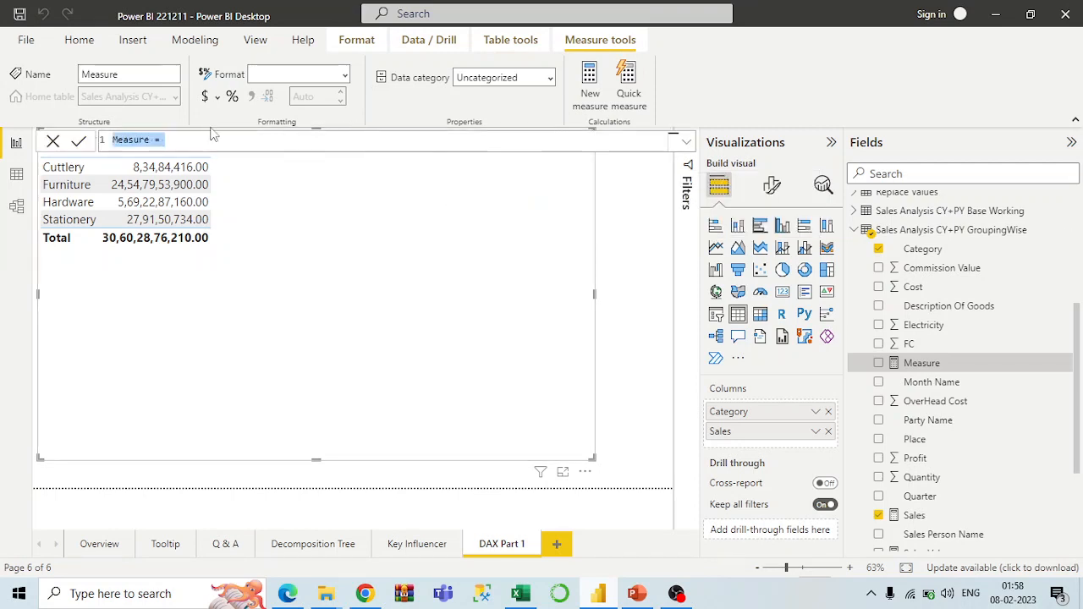
Name the new measure "Total Cost inlc of FC" in its formula.
double_click(149, 142)
text(Total)
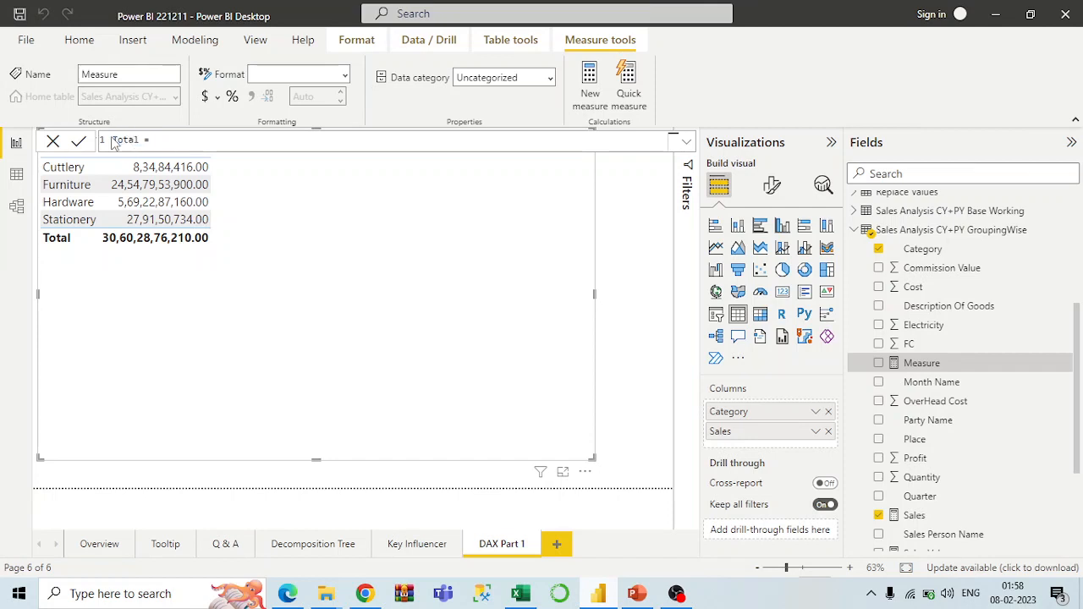
text( Cost inlc of FC)
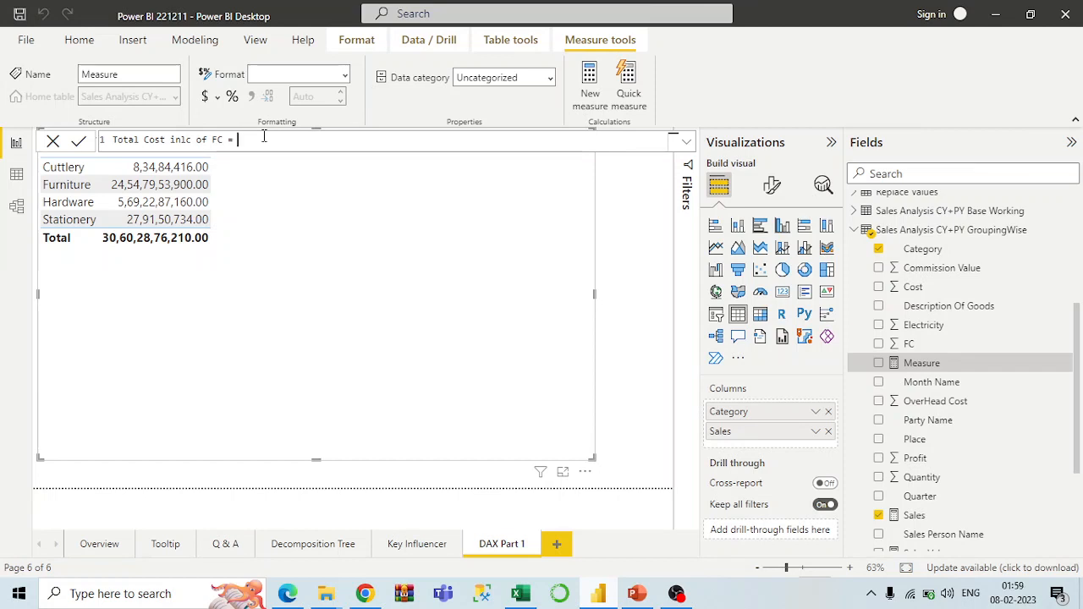
Complete the Total Cost inlc of FC measure by summing the Total Cost + FC column of Sales Analysis CY+PY GroupingWise and add it to the table visual.
text(sum)
key(Tab)
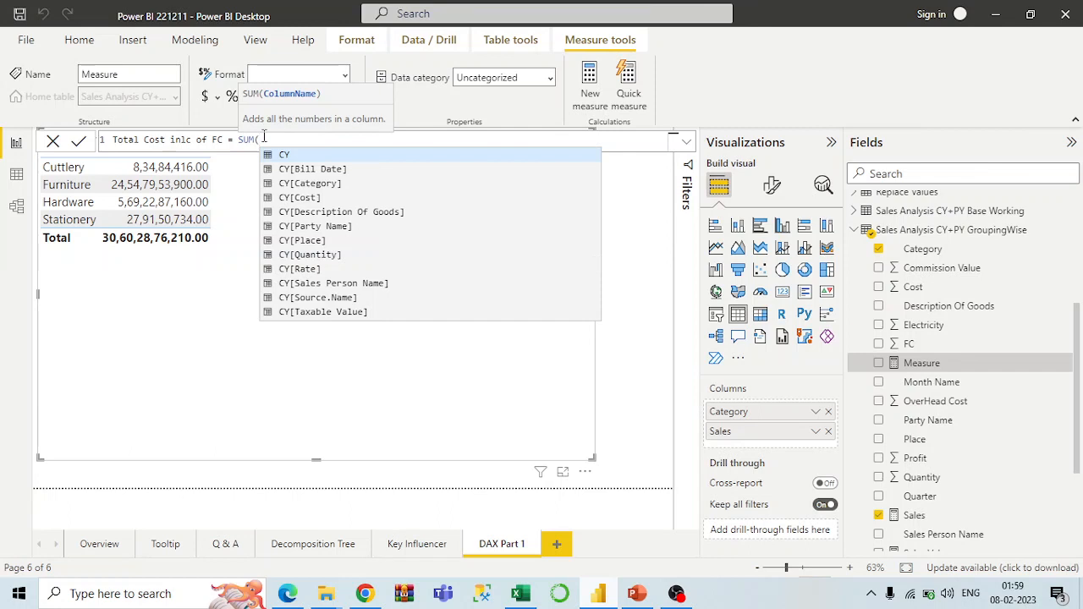
text(total)
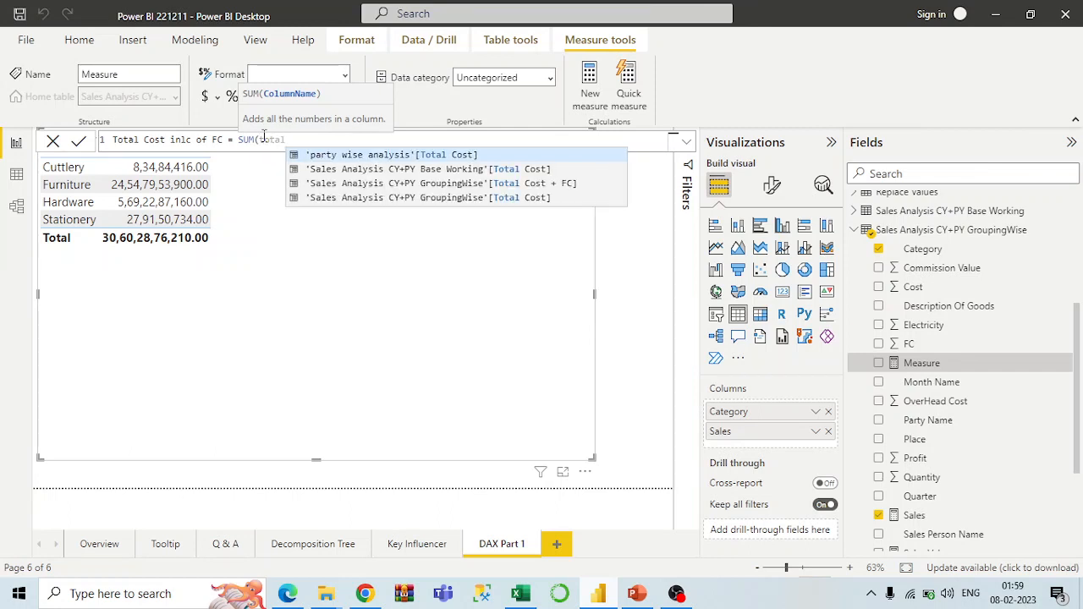
key(Down)
key(Down)
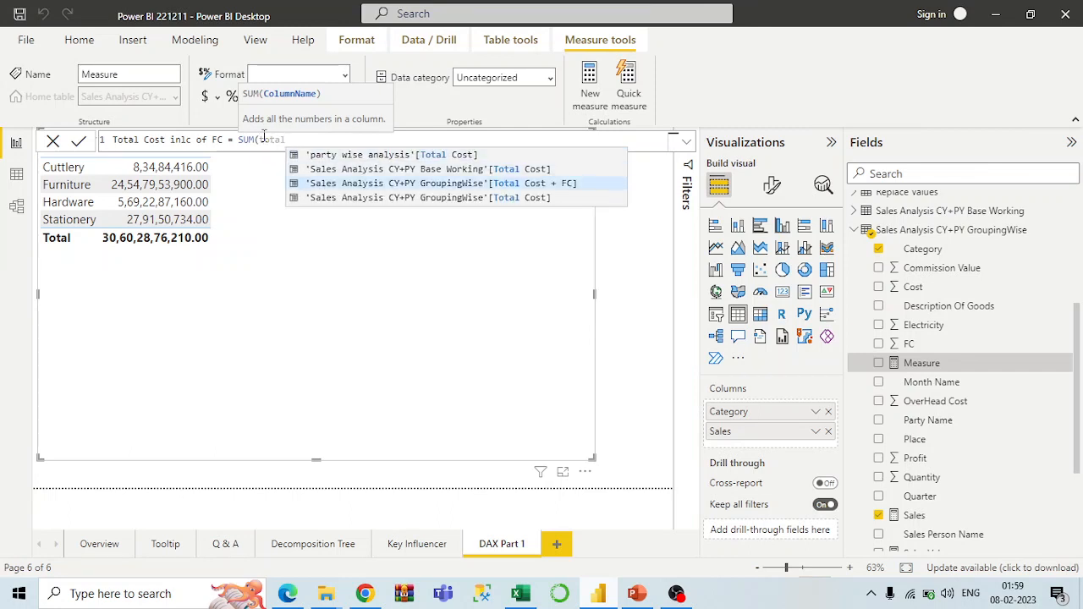
key(Tab)
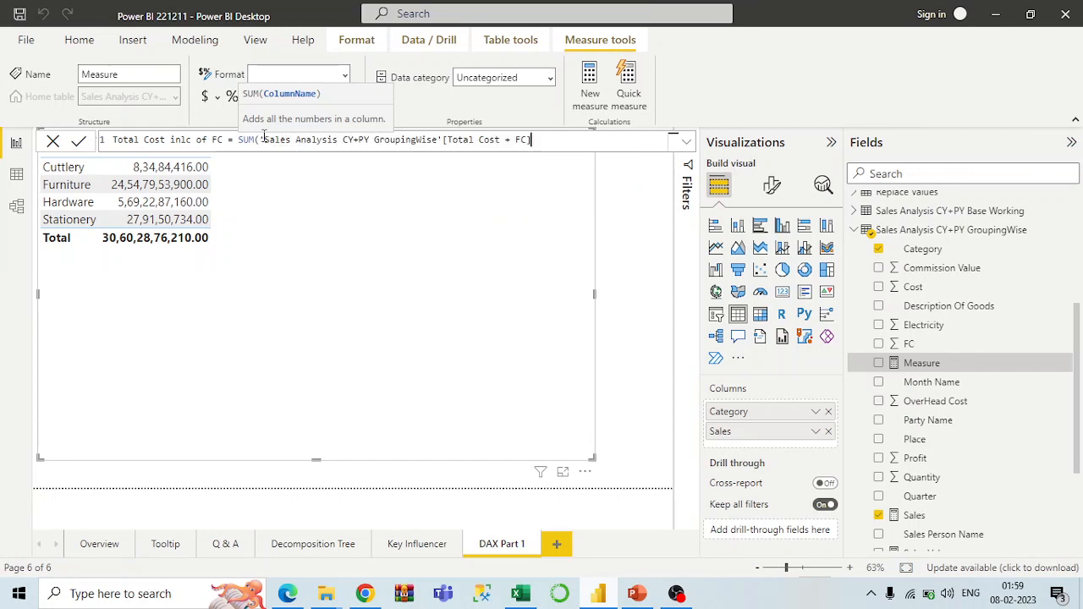
text())
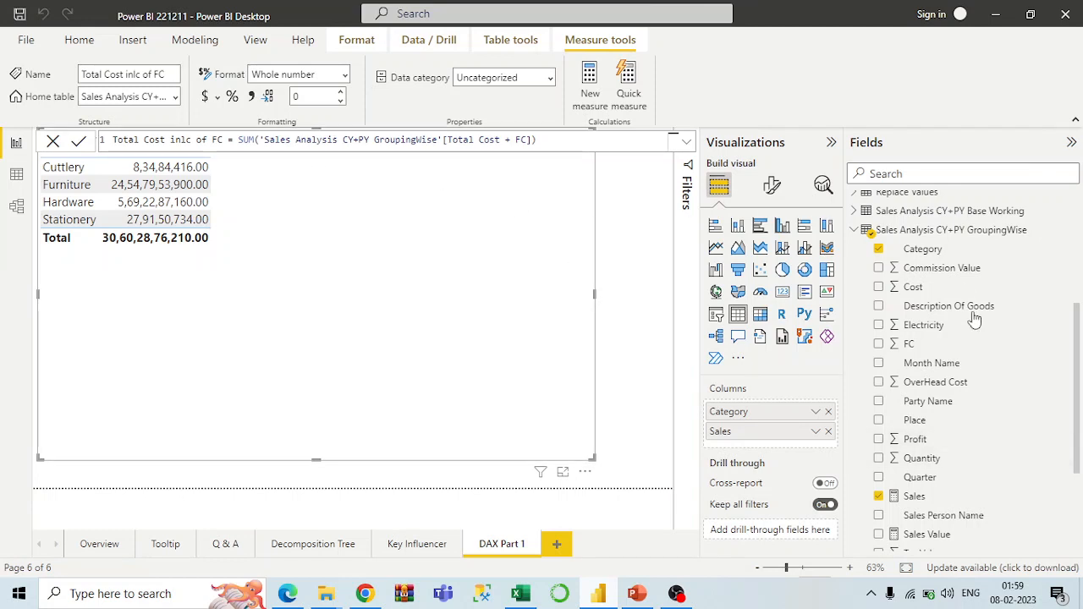
scroll(941, 471, down, 4)
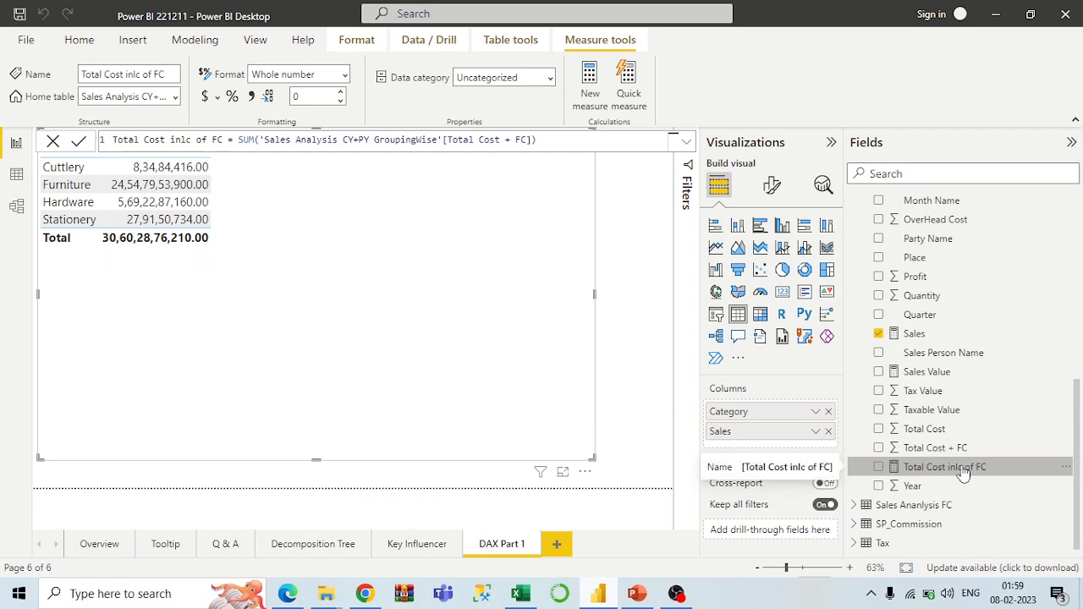
click(880, 469)
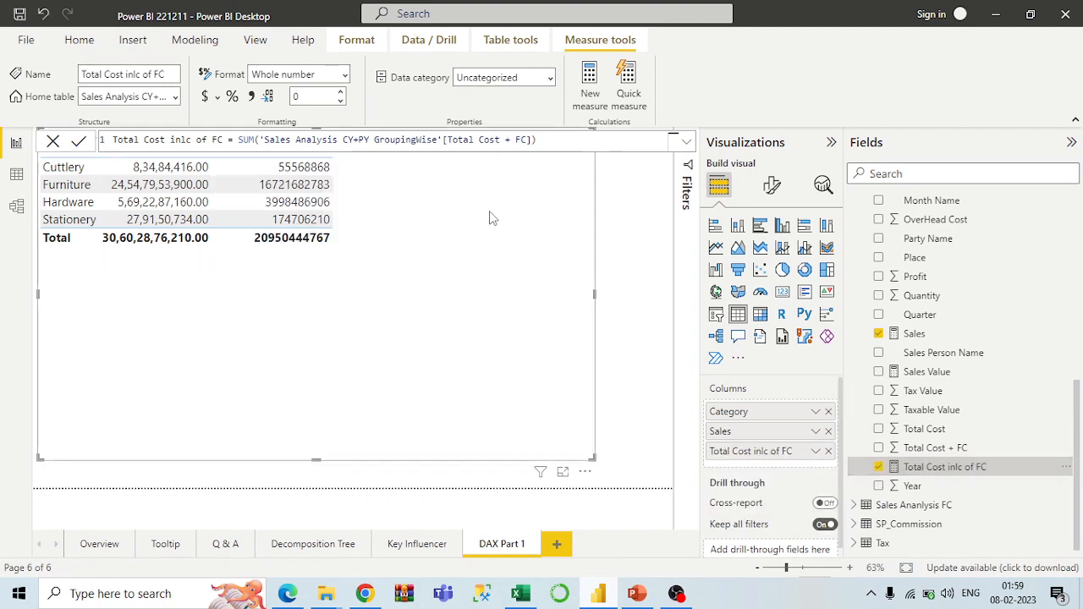
Add a third new measure to the Sales Analysis CY+PY GroupingWise table.
scroll(942, 290, up, 5)
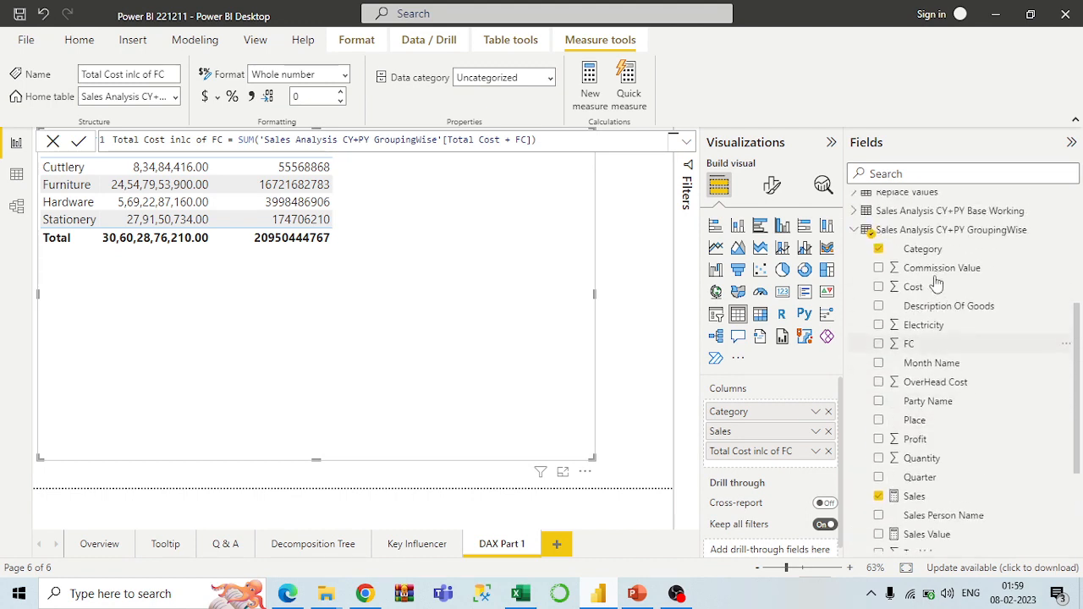
click(895, 236)
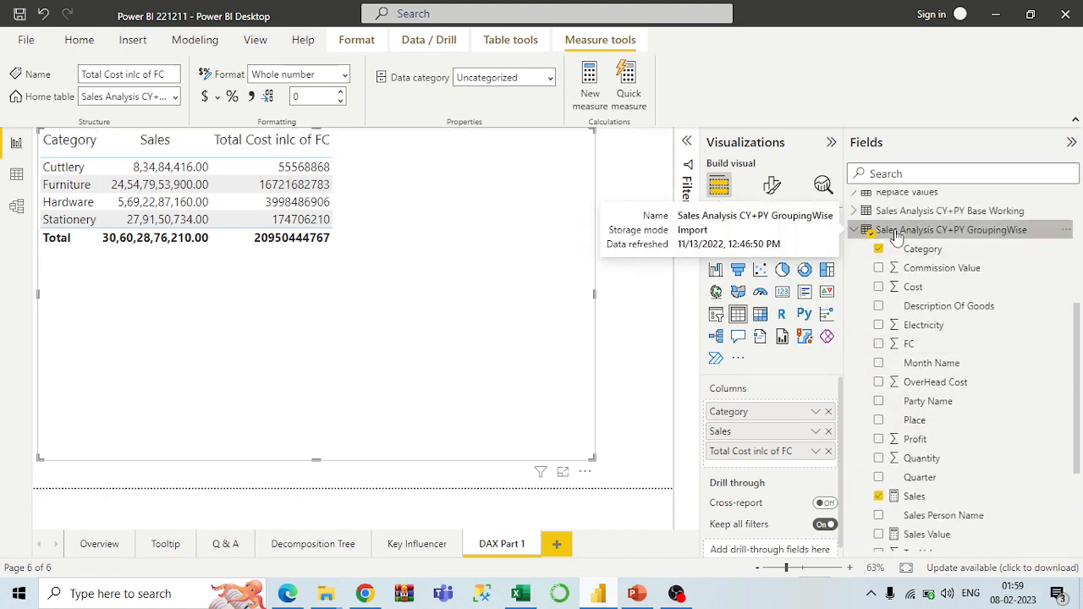
right_click(895, 235)
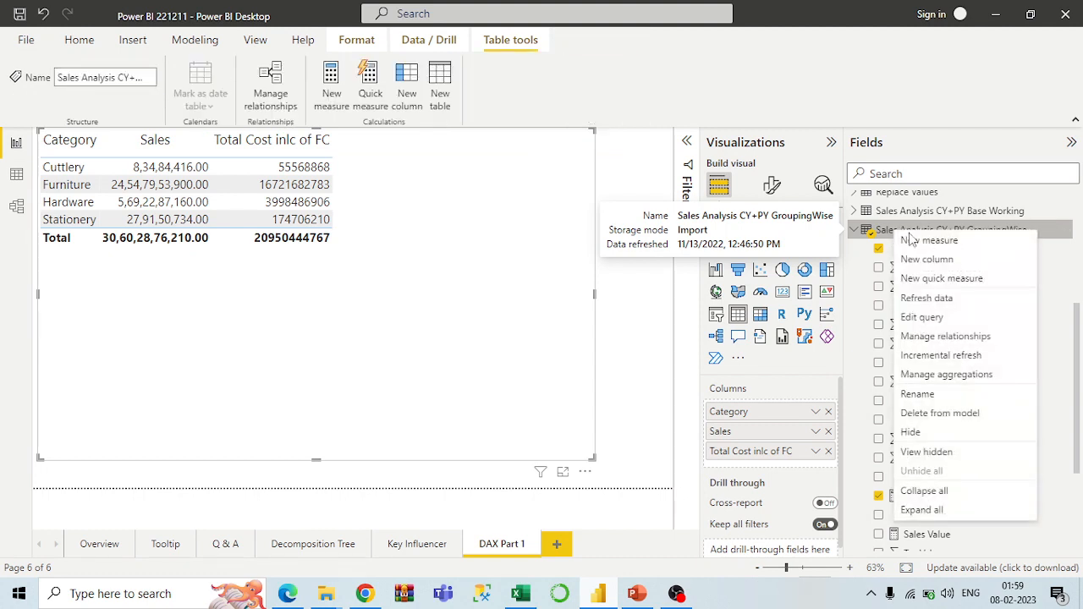
key(Escape)
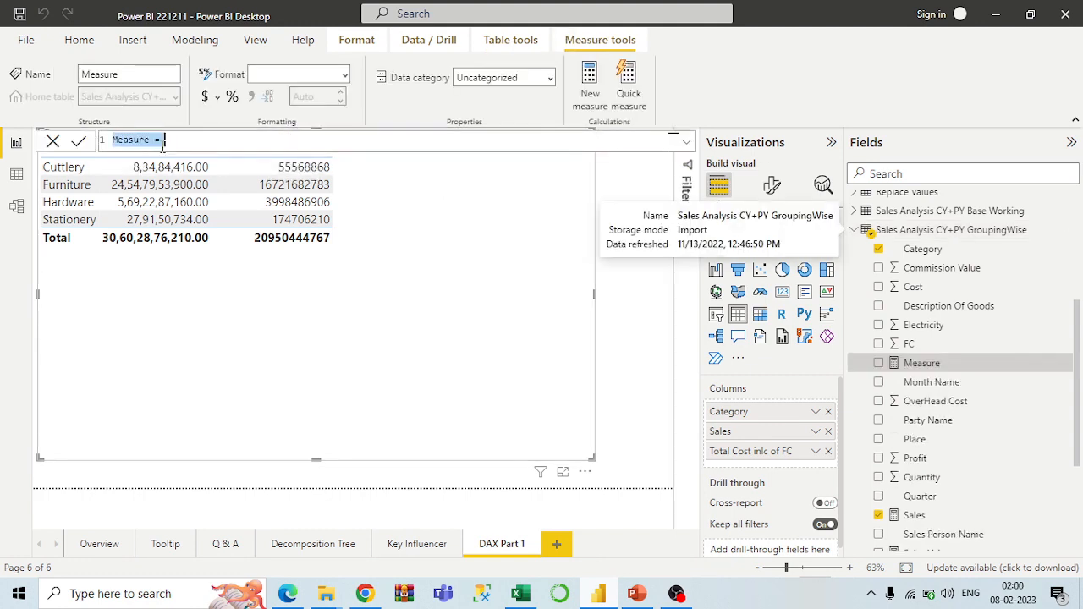
Name the new measure "Net Profit" in its formula.
click(143, 140)
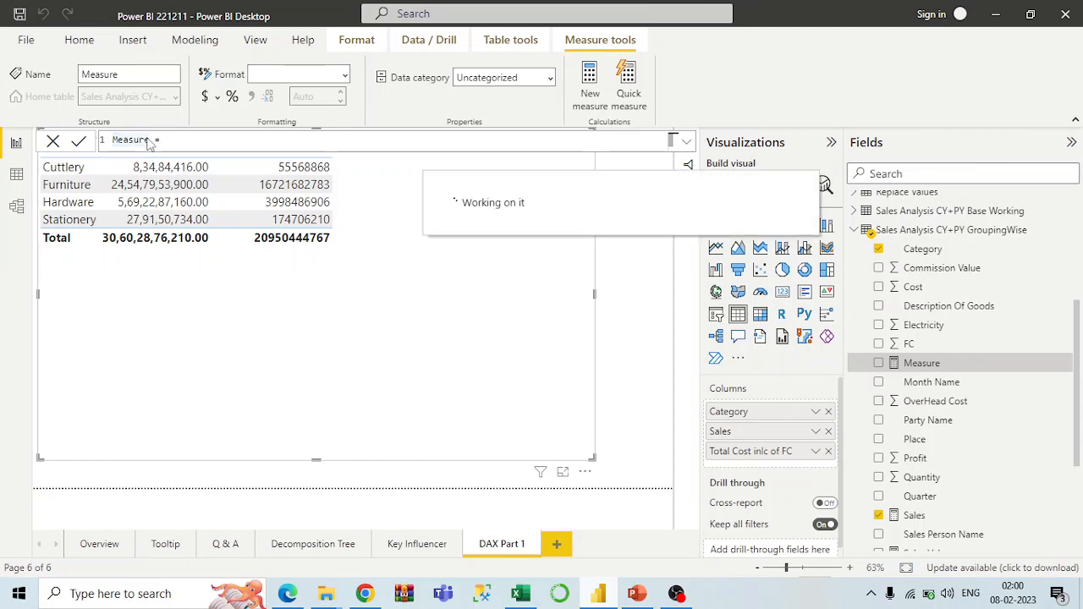
drag(149, 140, 115, 137)
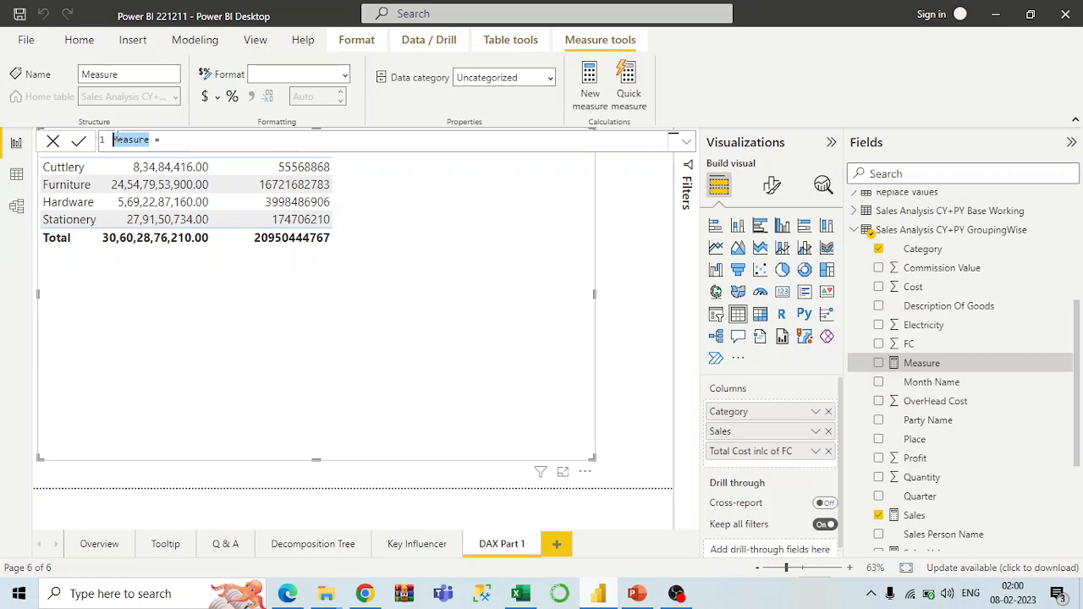
text(Profit)
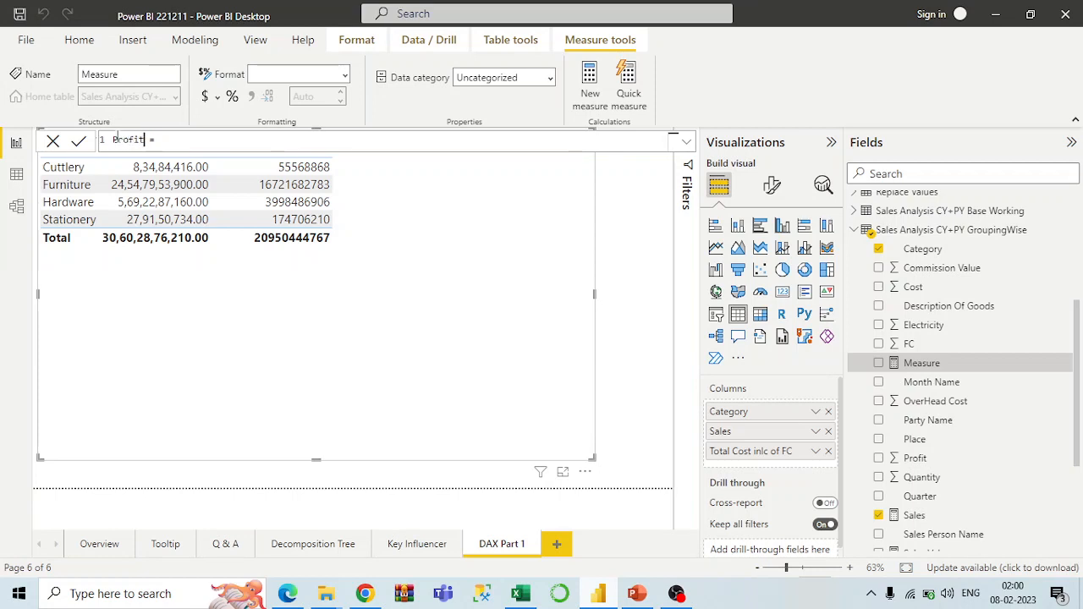
key(Left)
key(Left)
key(Left)
double_click(116, 139)
text(Net)
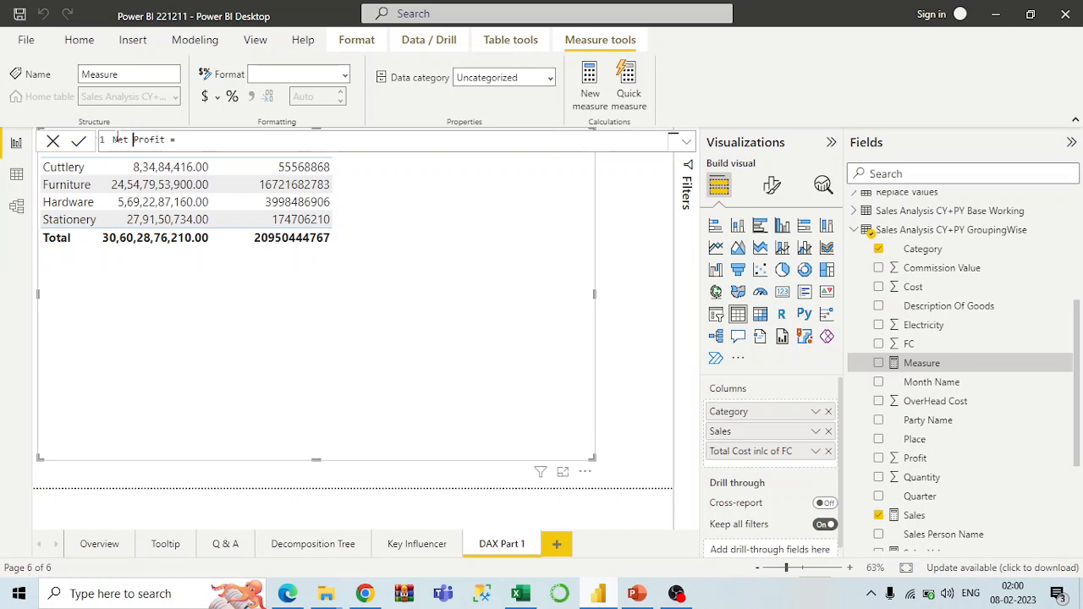
Define Net Profit as [Sales]-[Total Cost inlc of FC], save it, and add the measure to the table visual.
click(194, 140)
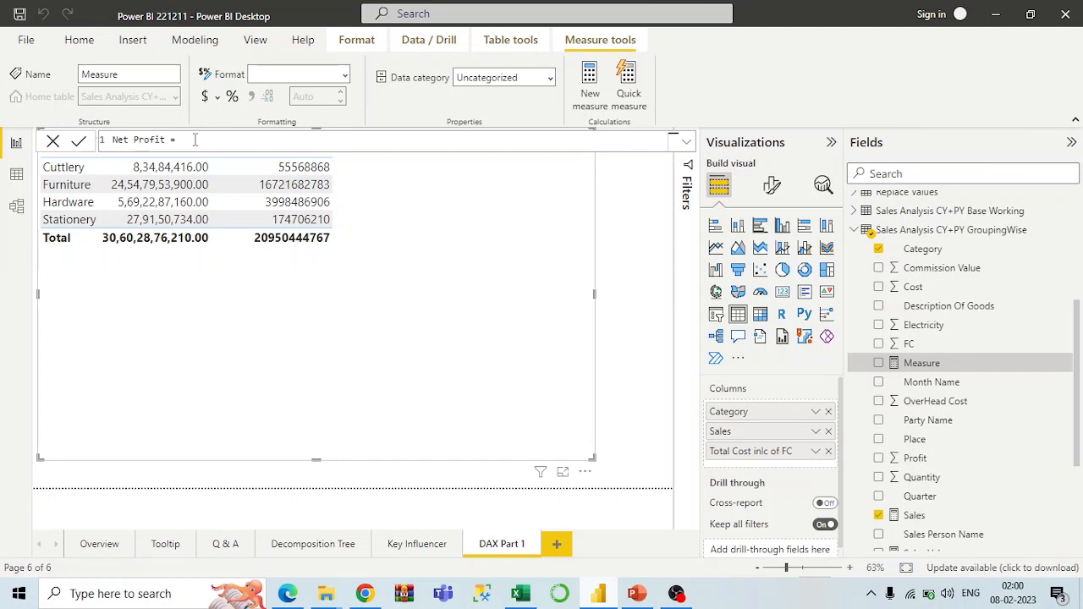
text(sa)
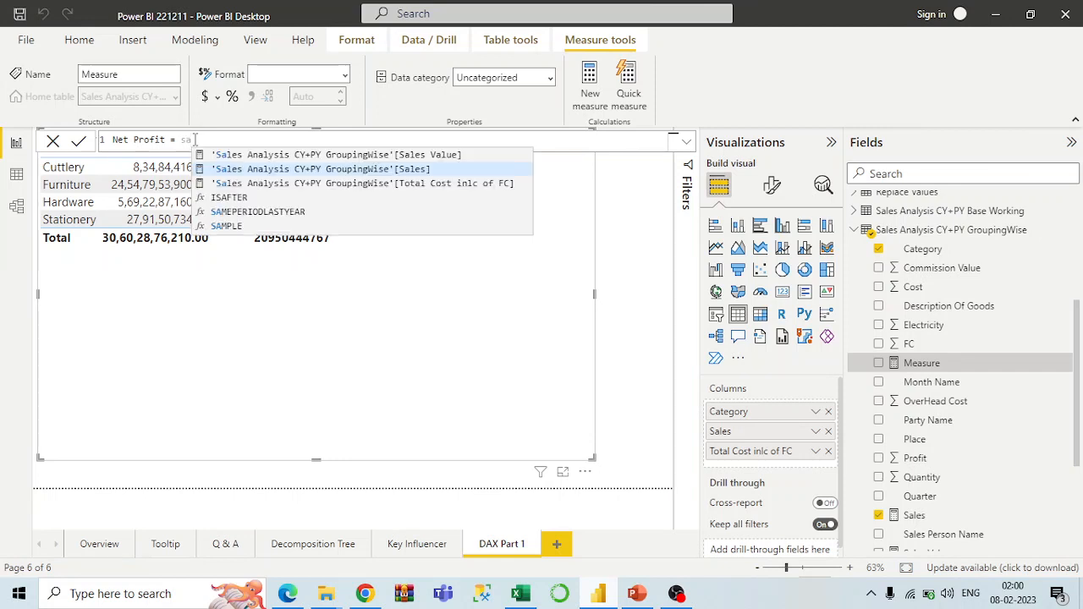
text(l)
key(BackSpace)
key(BackSpace)
key(BackSpace)
text([sal)
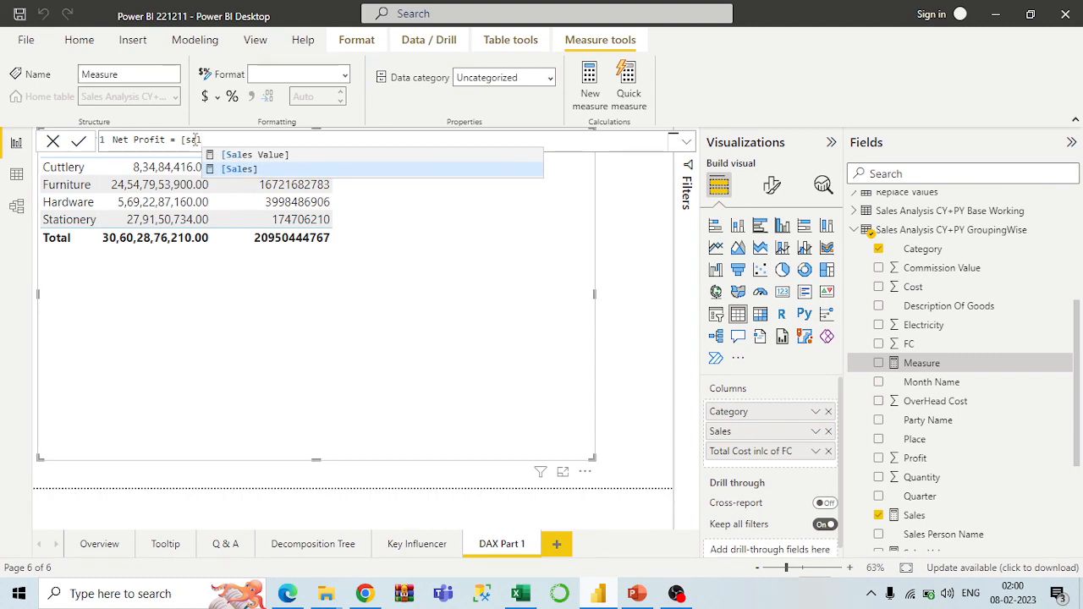
click(241, 169)
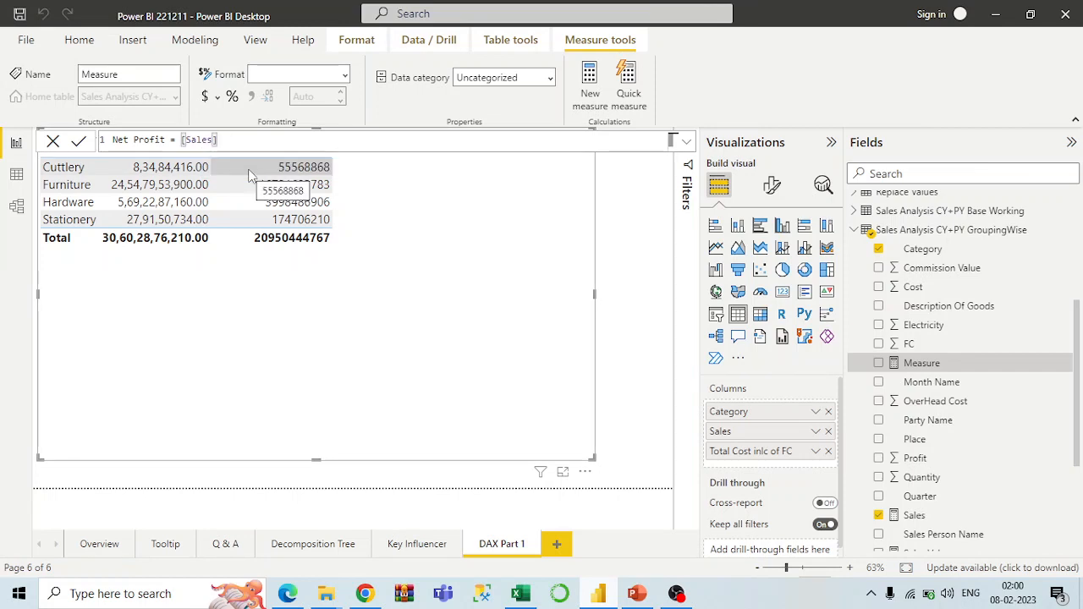
text(-[)
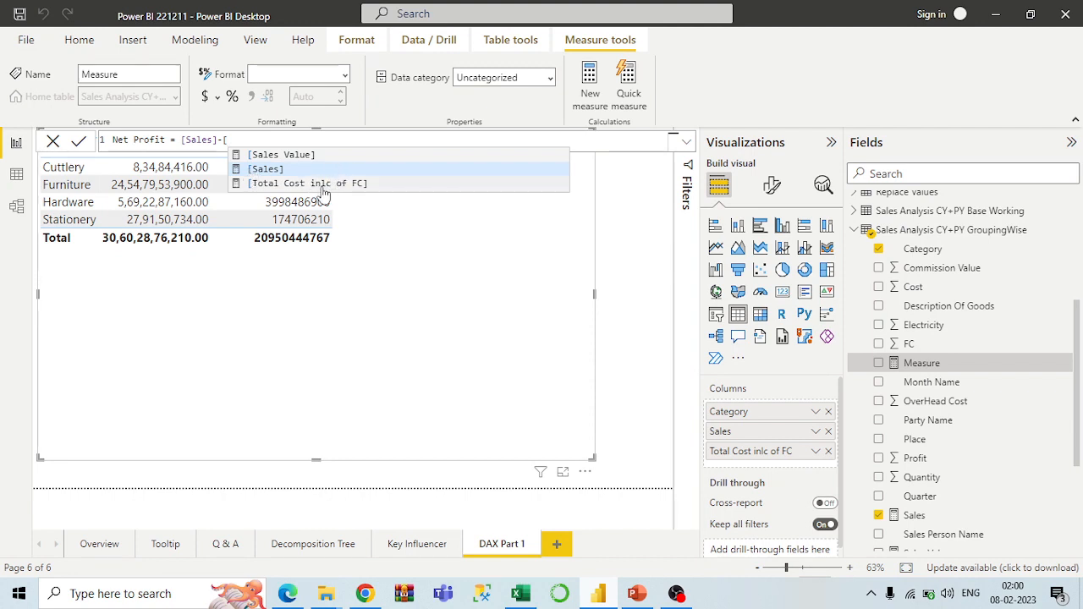
text(to)
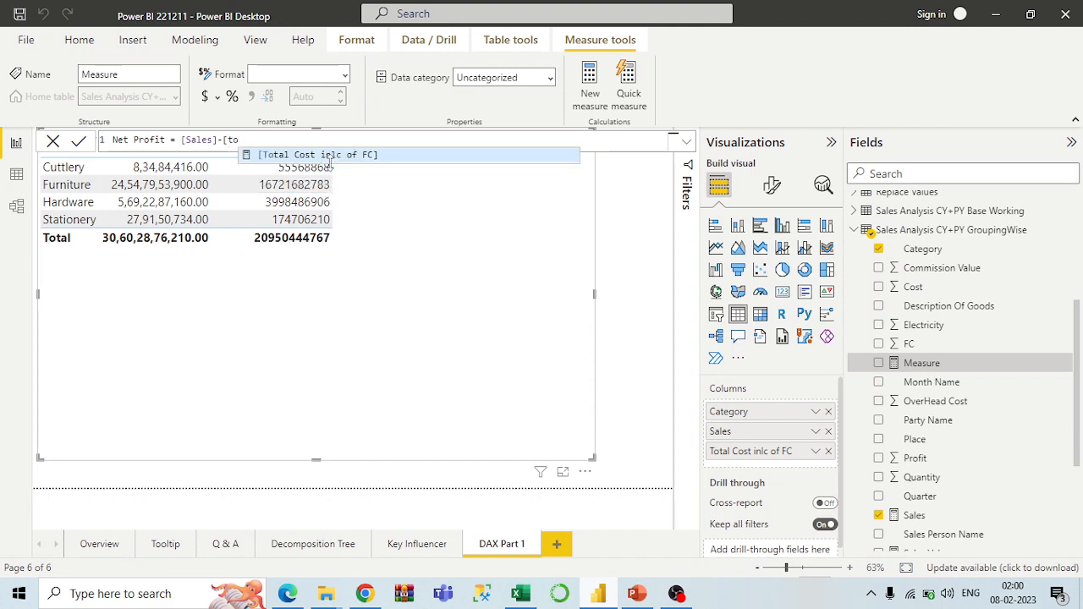
click(359, 157)
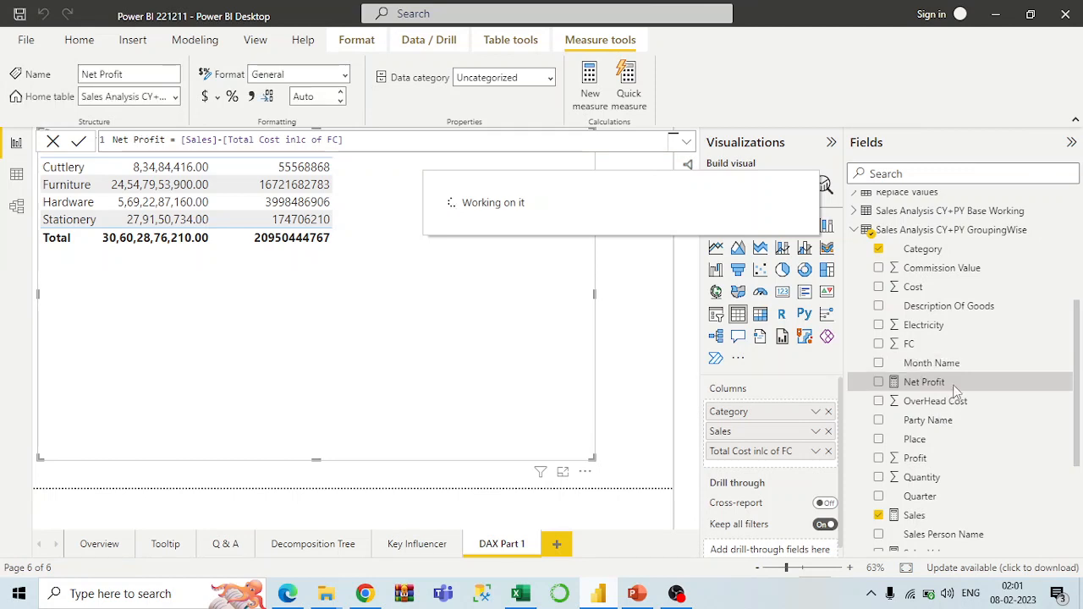
click(880, 383)
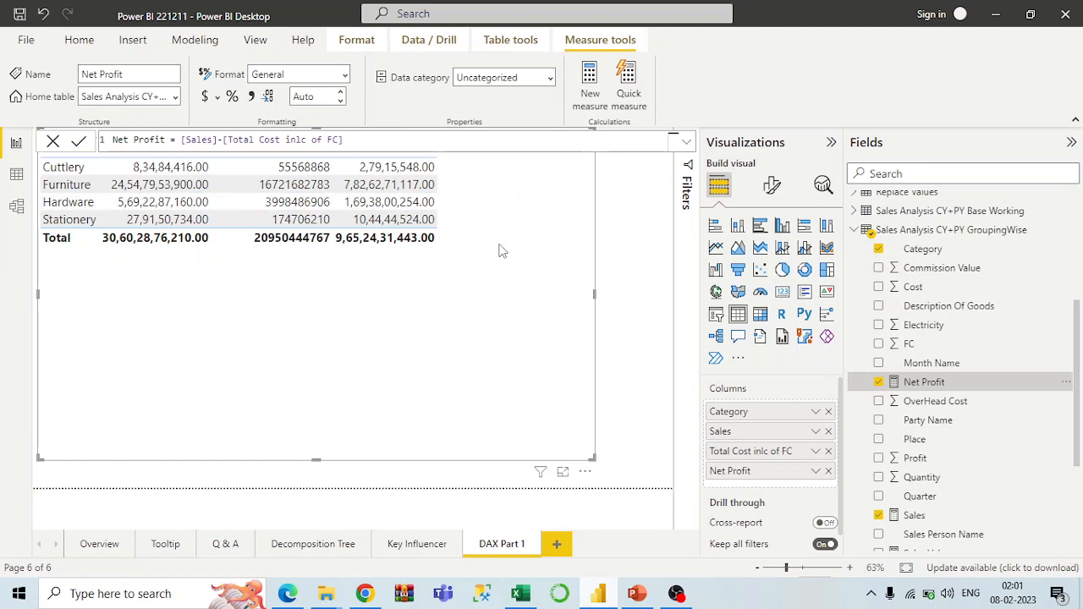
click(687, 146)
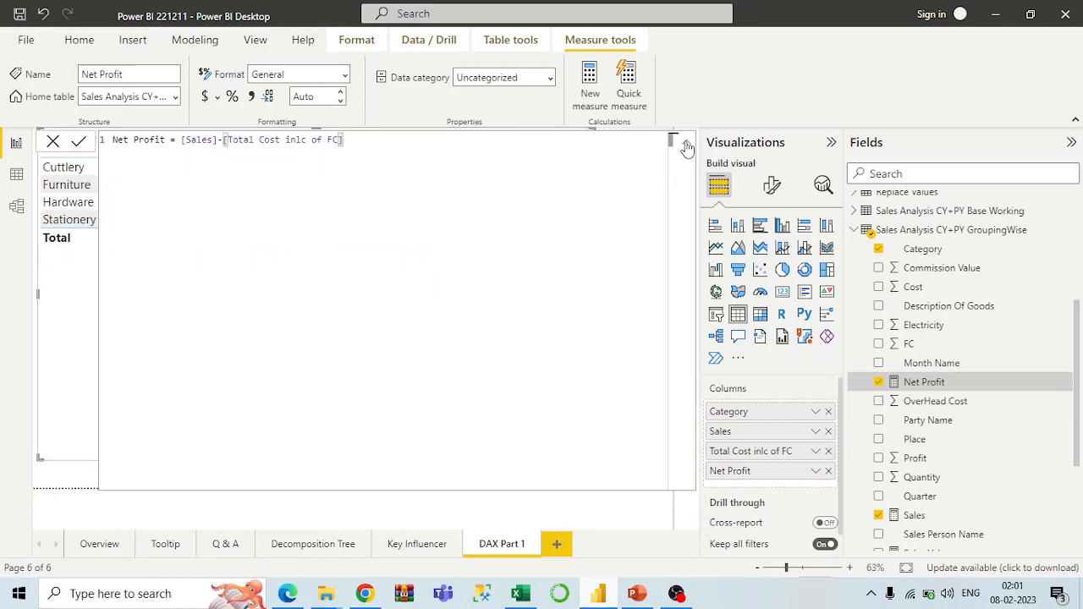
click(687, 146)
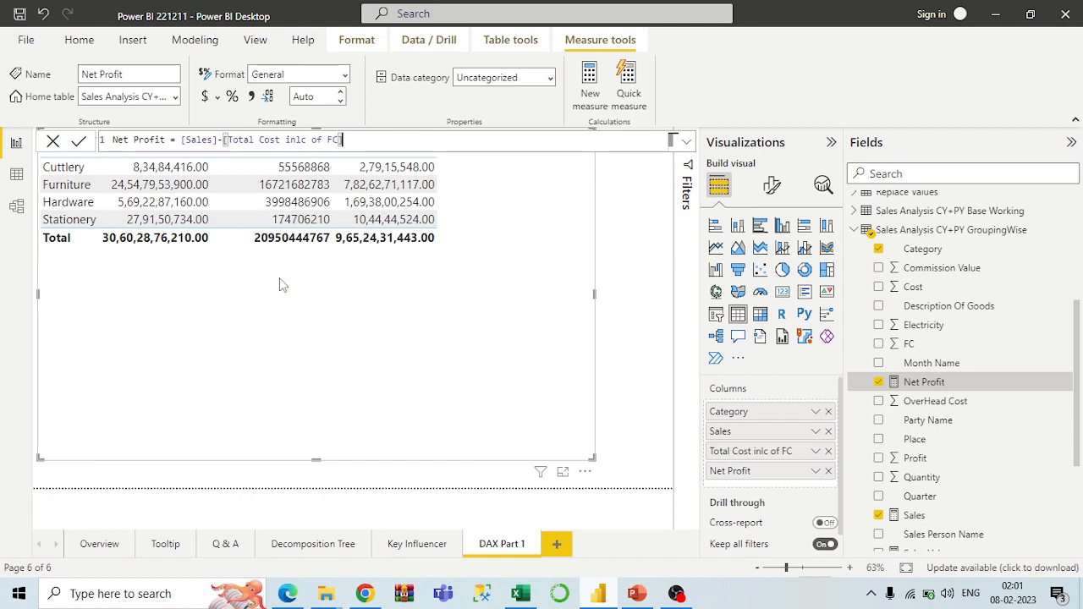
click(639, 240)
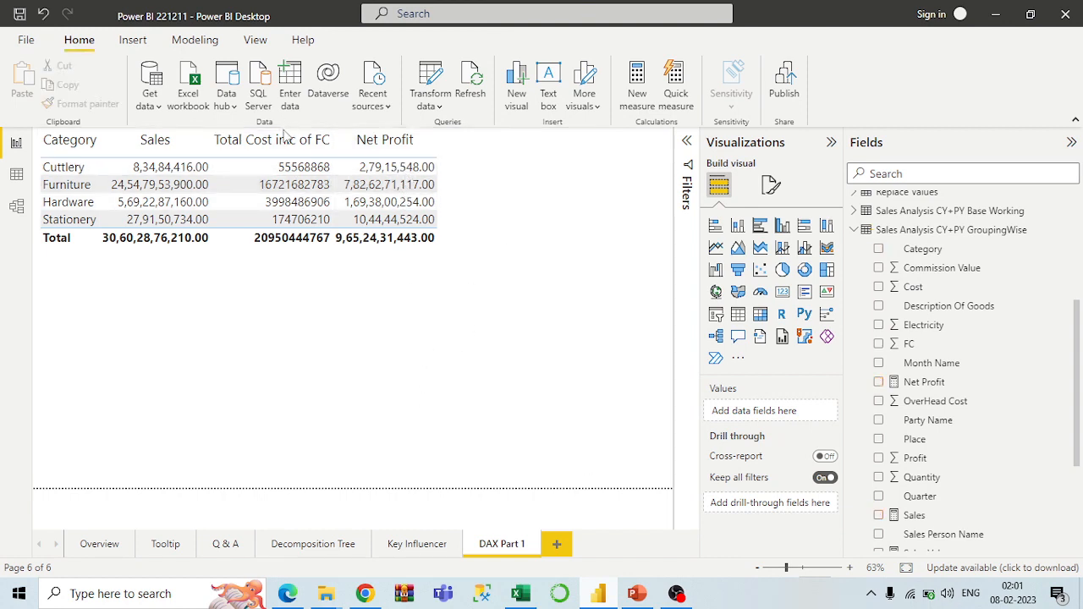
Apply the thousands separator to the Total Cost inlc of FC measure shown in the table visual.
click(482, 294)
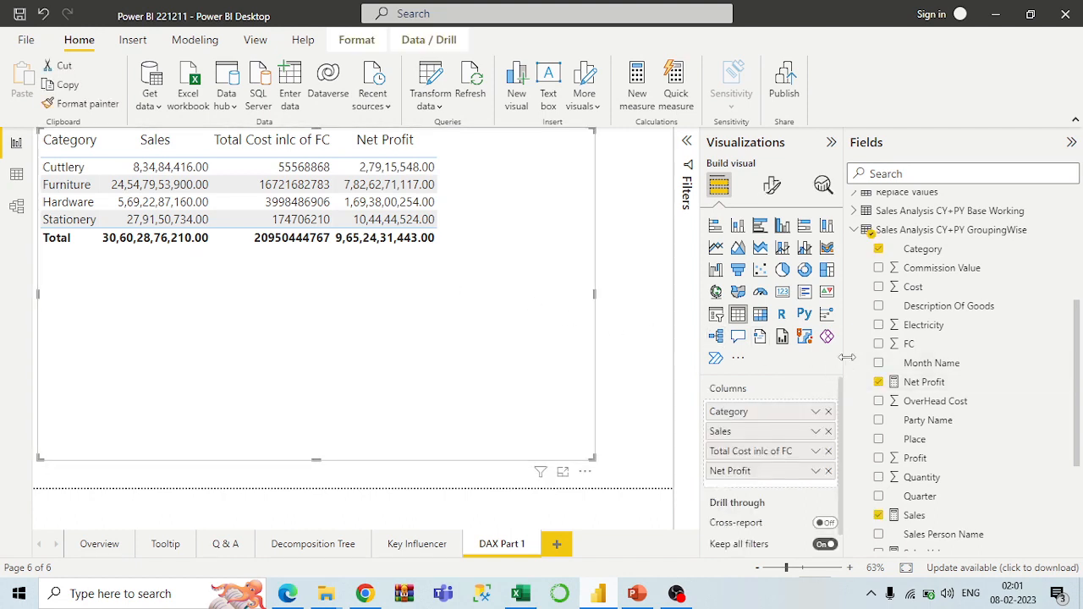
scroll(964, 380, down, 3)
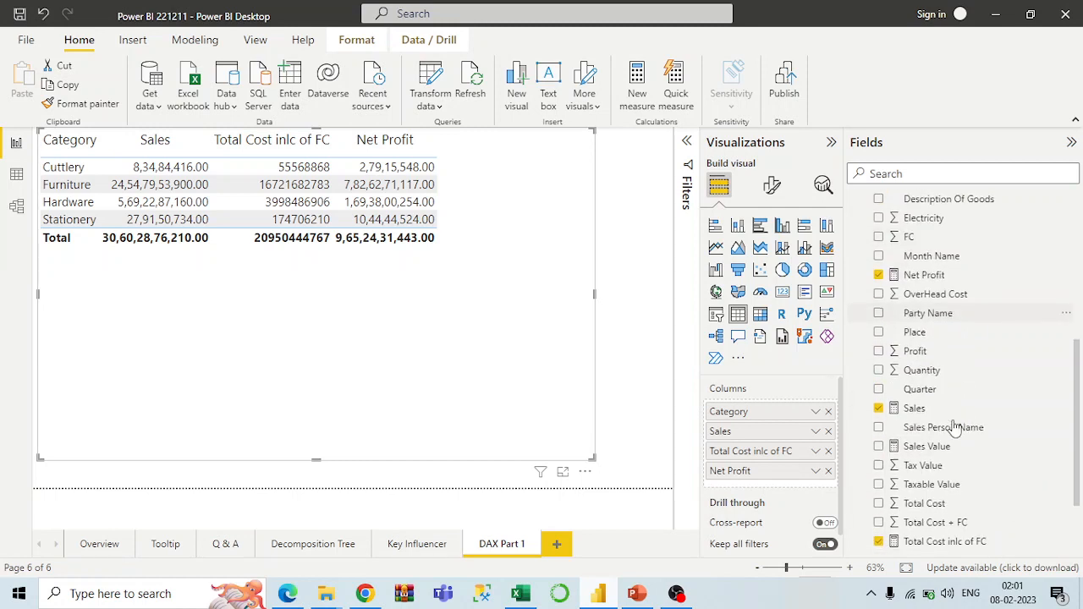
click(946, 542)
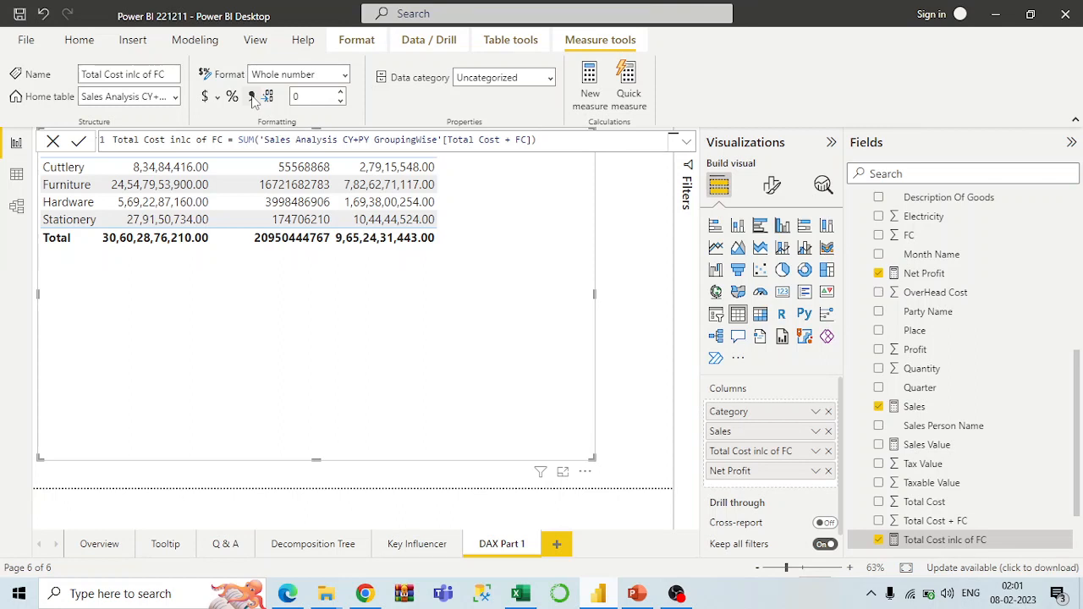
click(253, 100)
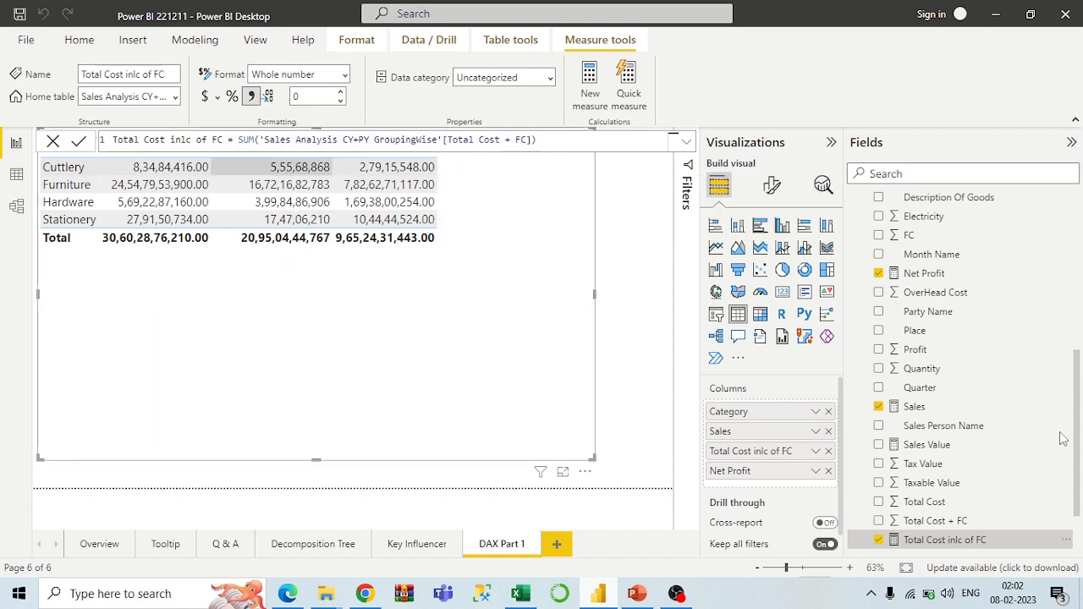
Format the Sales measure with a thousands separator and 0 decimal places.
click(936, 410)
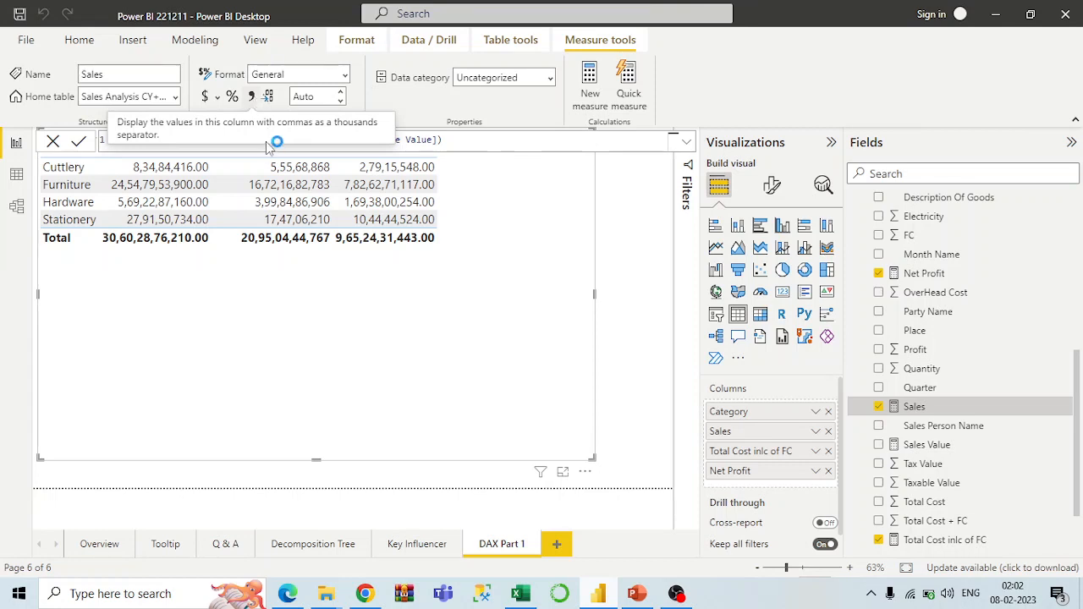
click(340, 100)
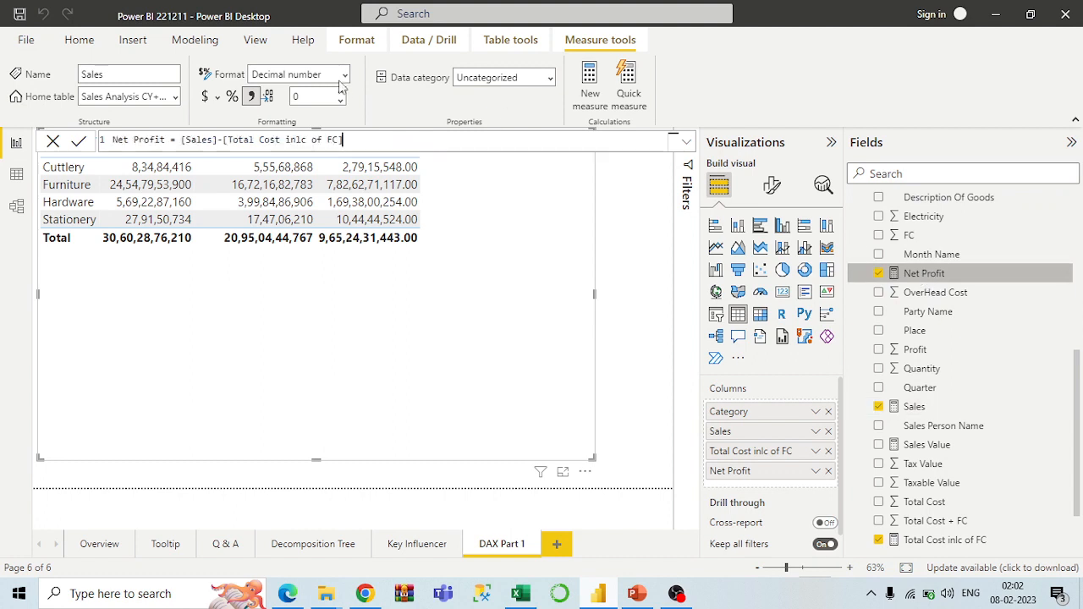
Format the Net Profit measure with a thousands separator and 0 decimal places.
click(252, 97)
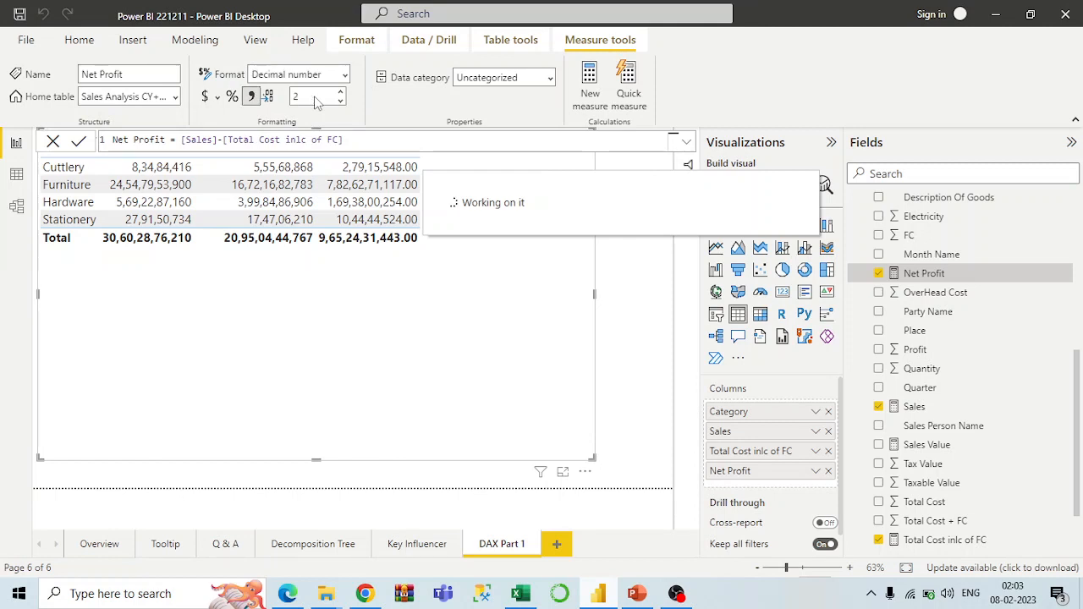
drag(315, 97, 285, 95)
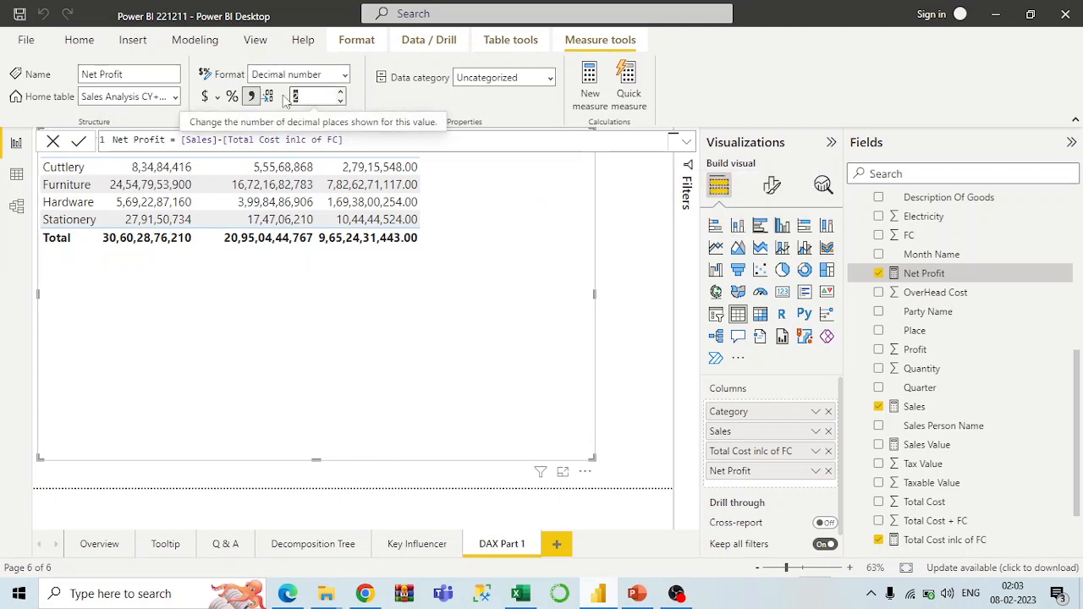
text(2)
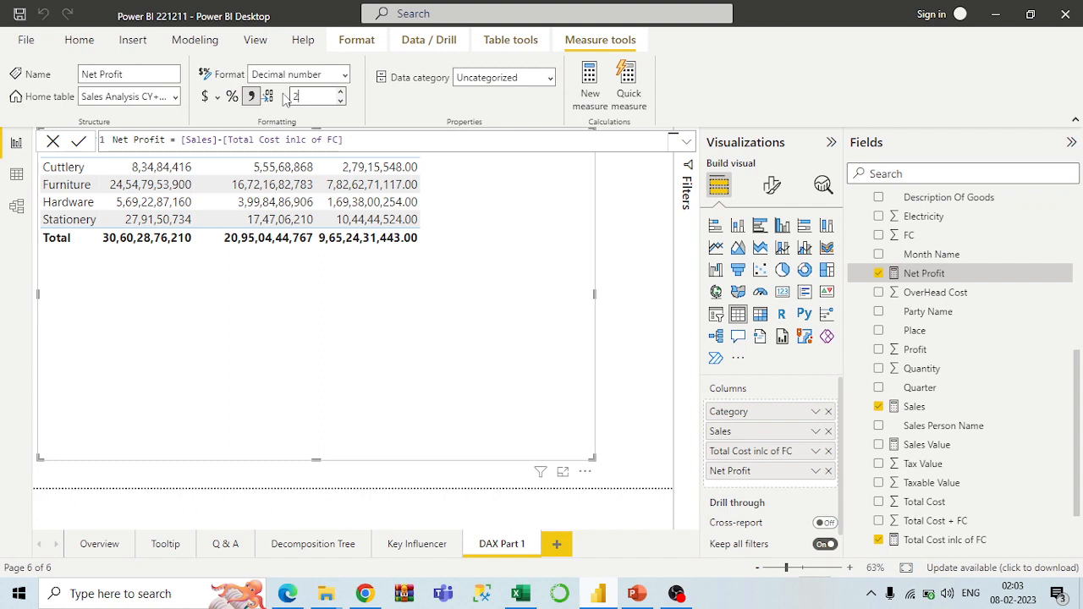
key(Return)
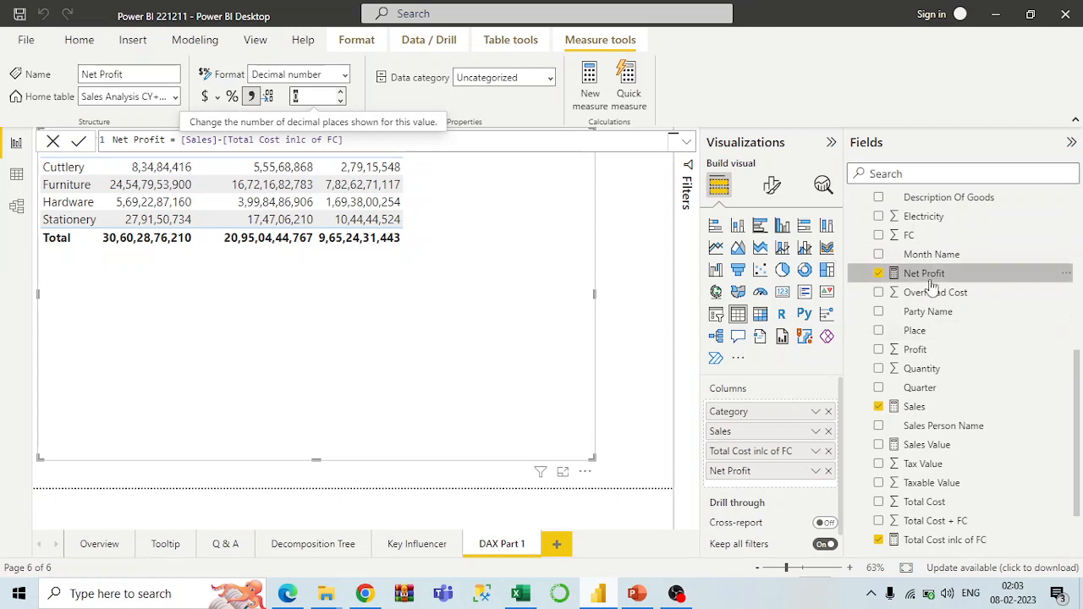
Create a new measure in the Sales Analysis CY+PY GroupingWise table and name it "Net Profit % to Sales".
scroll(931, 288, up, 3)
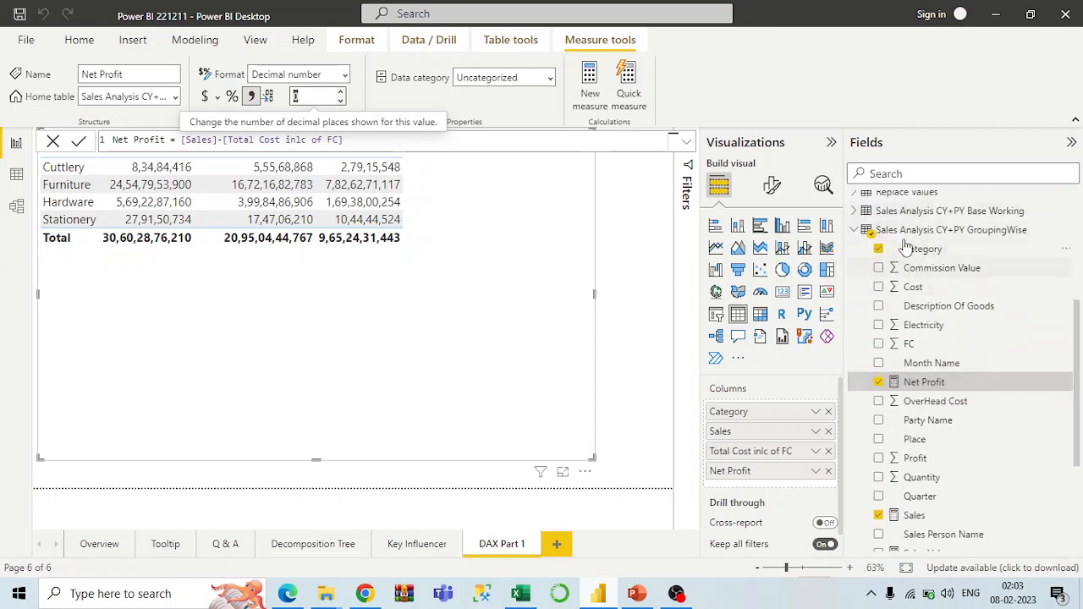
click(904, 232)
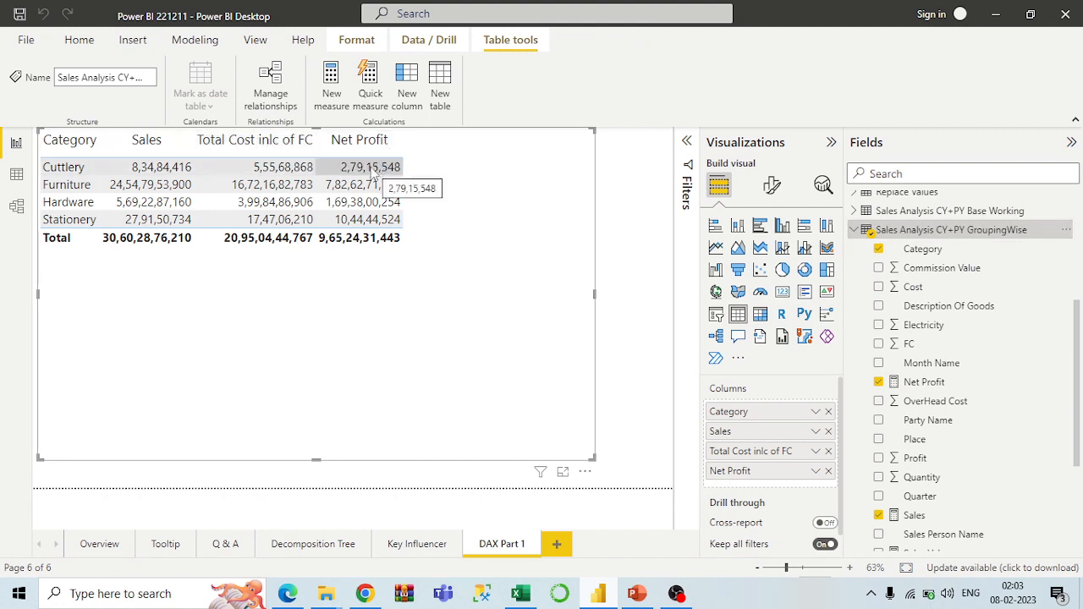
right_click(913, 237)
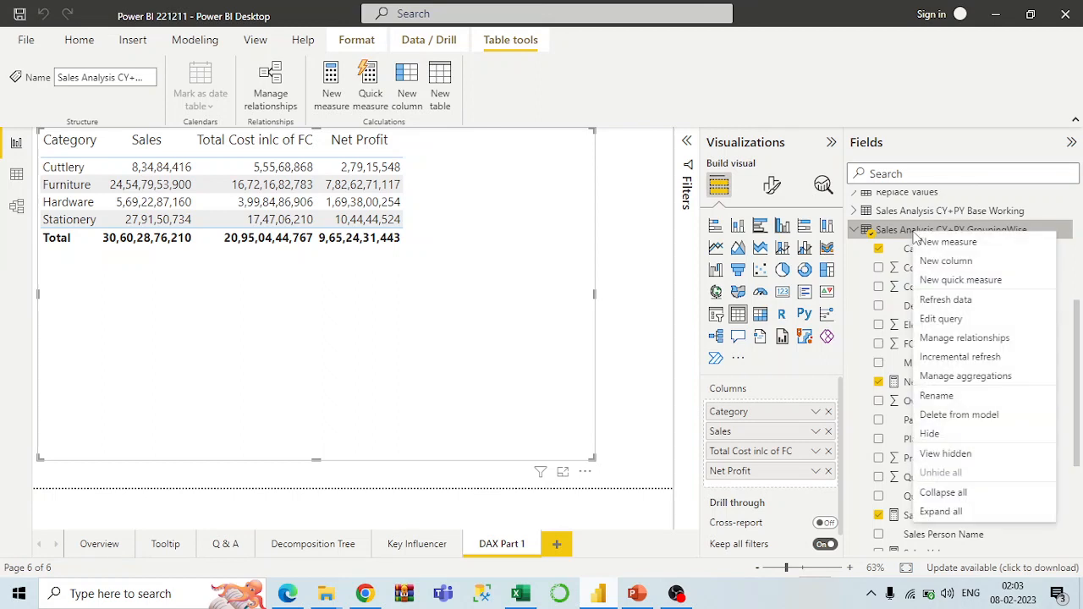
key(Escape)
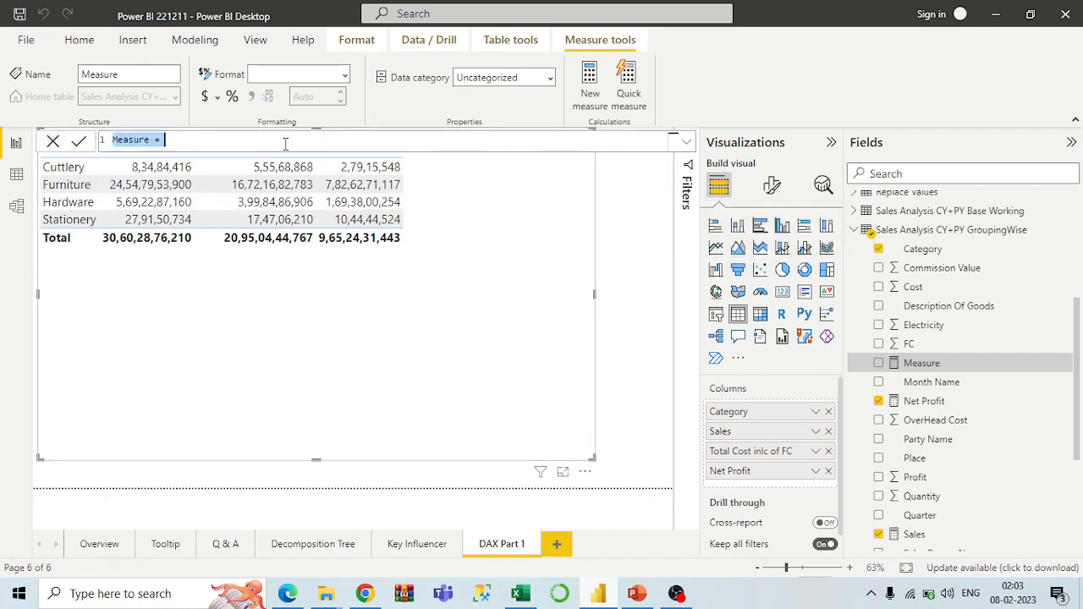
text(Net Profit )
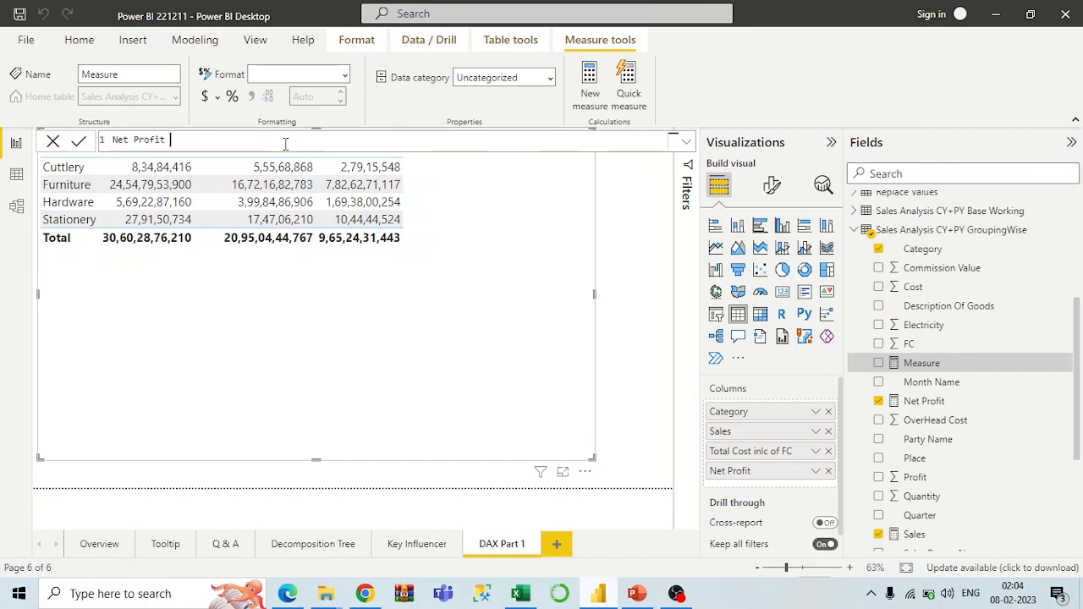
text(% to Sales = [)
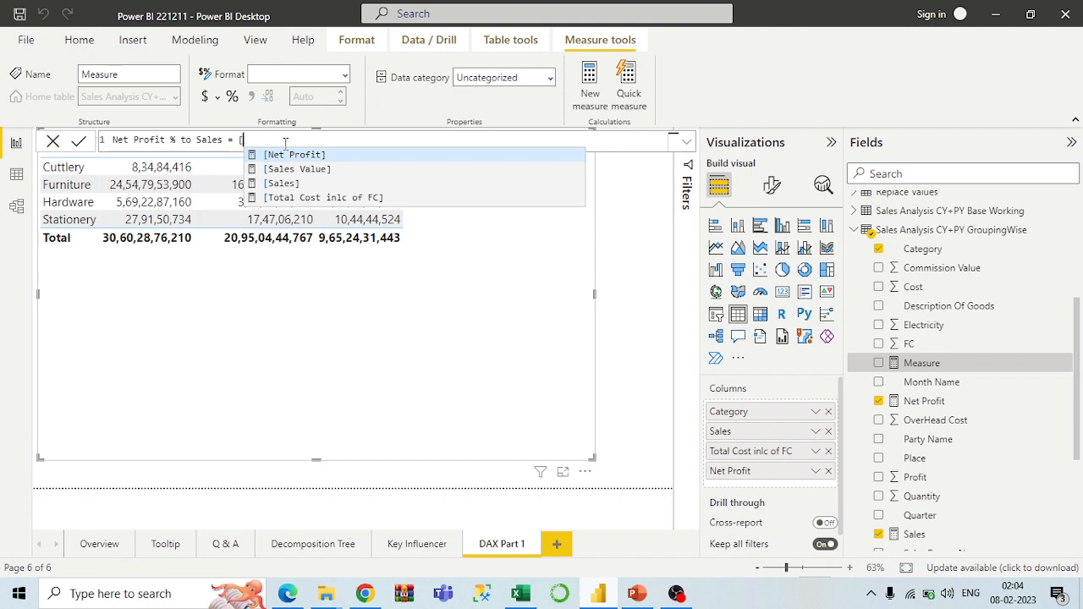
Define the measure as [Net Profit]/[Sales] and add it to the table visual as a percentage with 2 decimal places.
key(Tab)
text(/)
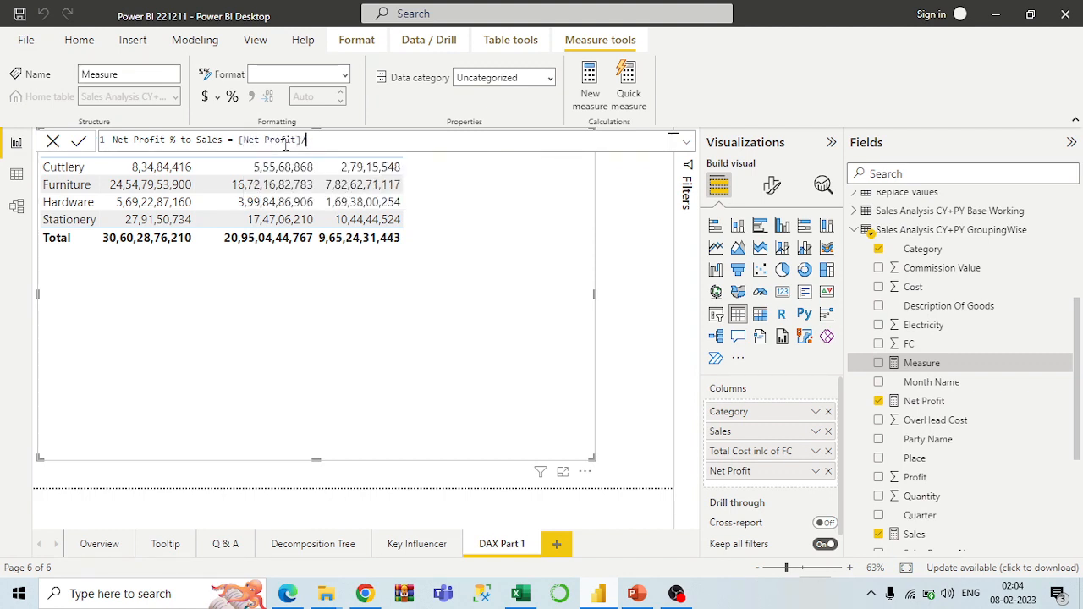
text([Sa)
key(Tab)
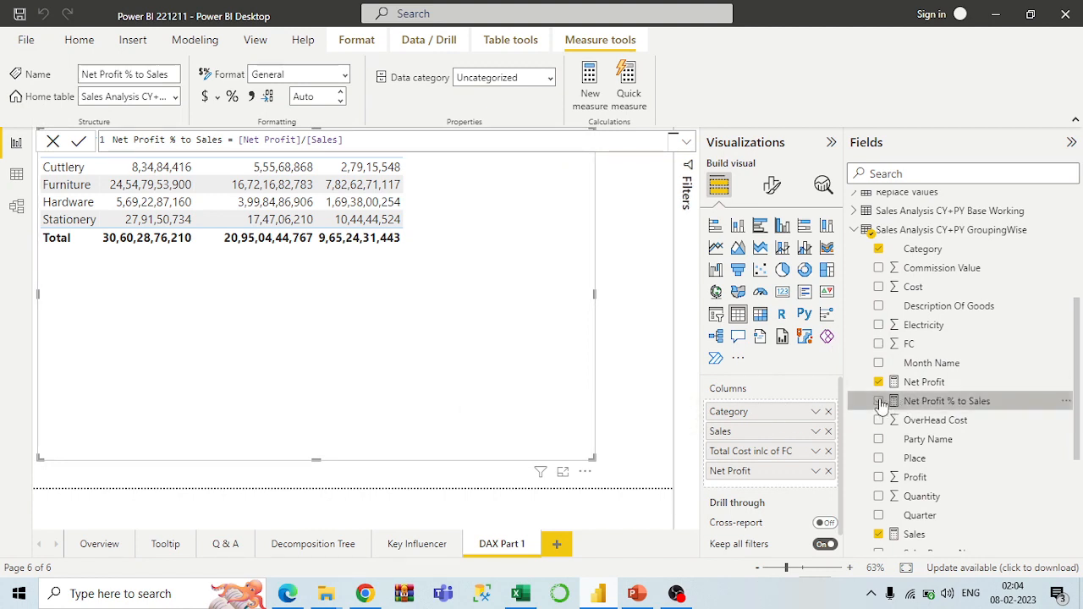
click(880, 403)
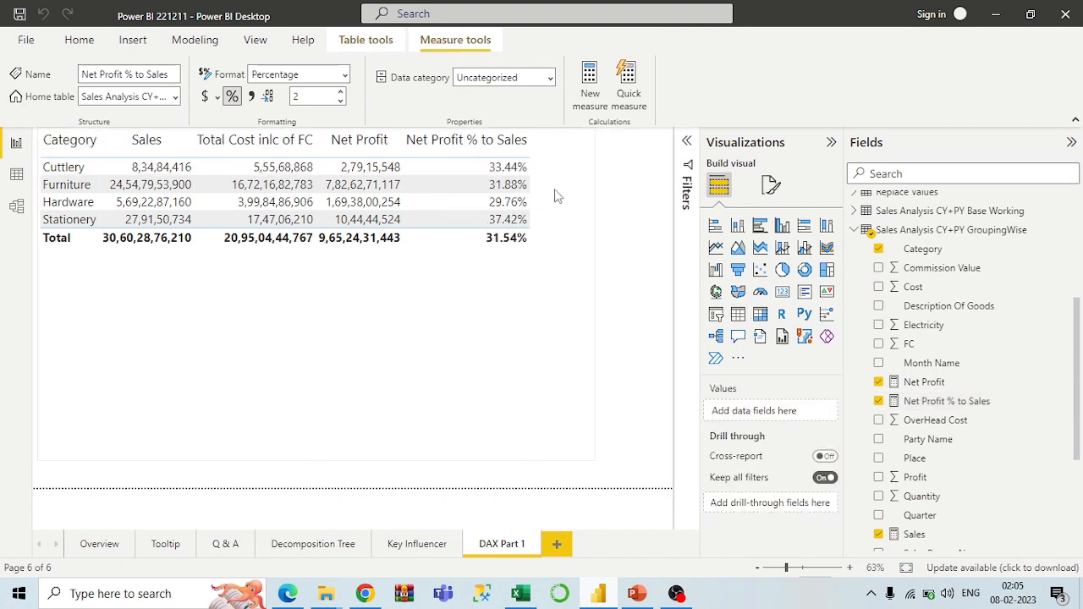
Move the table visual slightly down the page and shorten it by lowering its upper edge.
click(558, 157)
drag(558, 156, 546, 247)
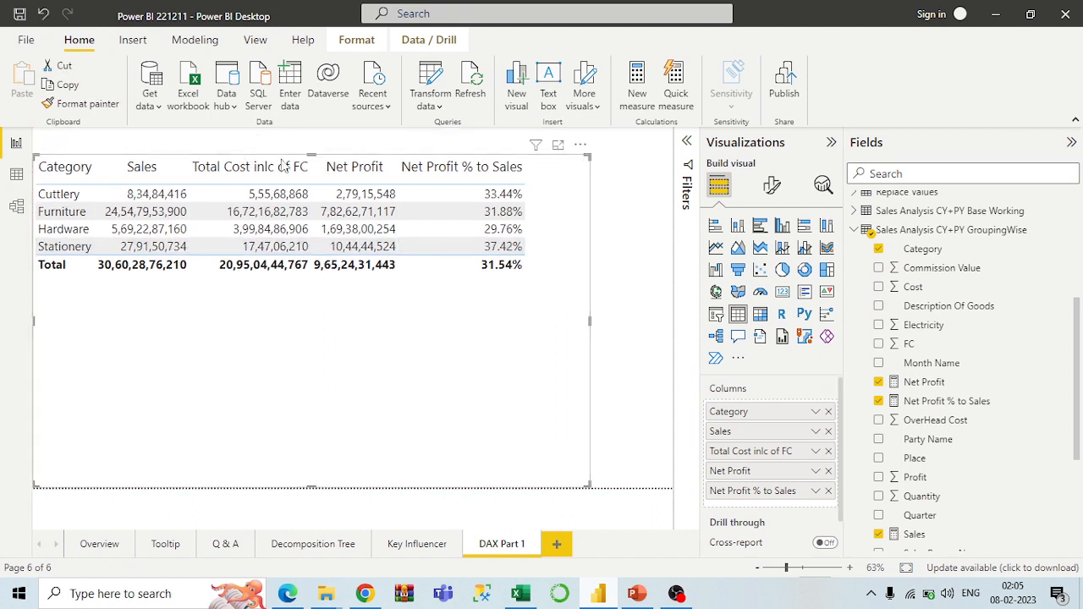
drag(315, 157, 315, 186)
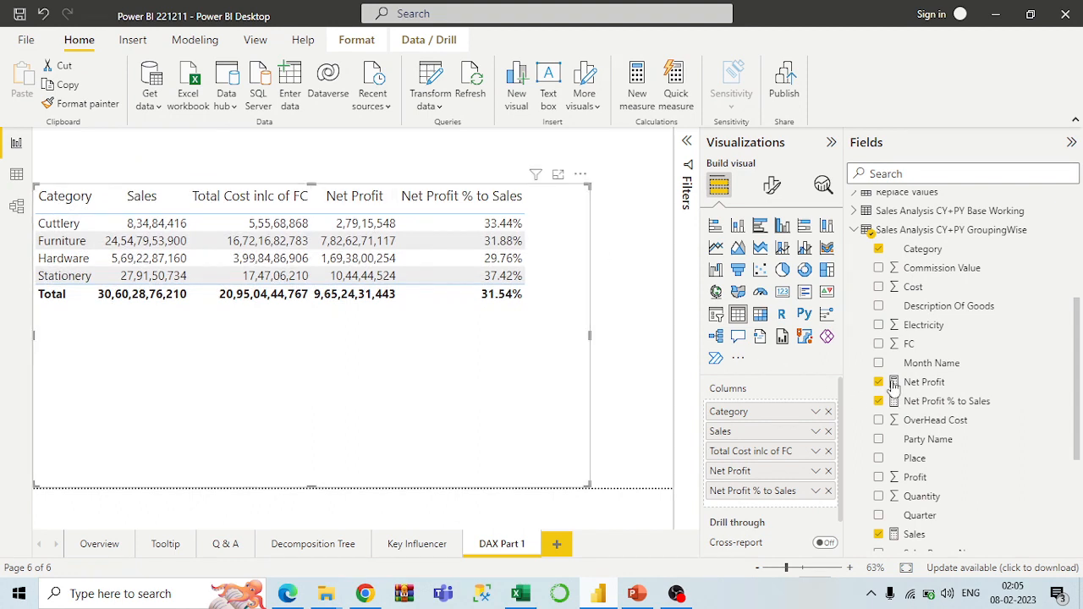
Create a new measure named "Sales Total" in the Sales Analysis CY+PY GroupingWise table, beginning its formula with CALCULATE.
click(903, 232)
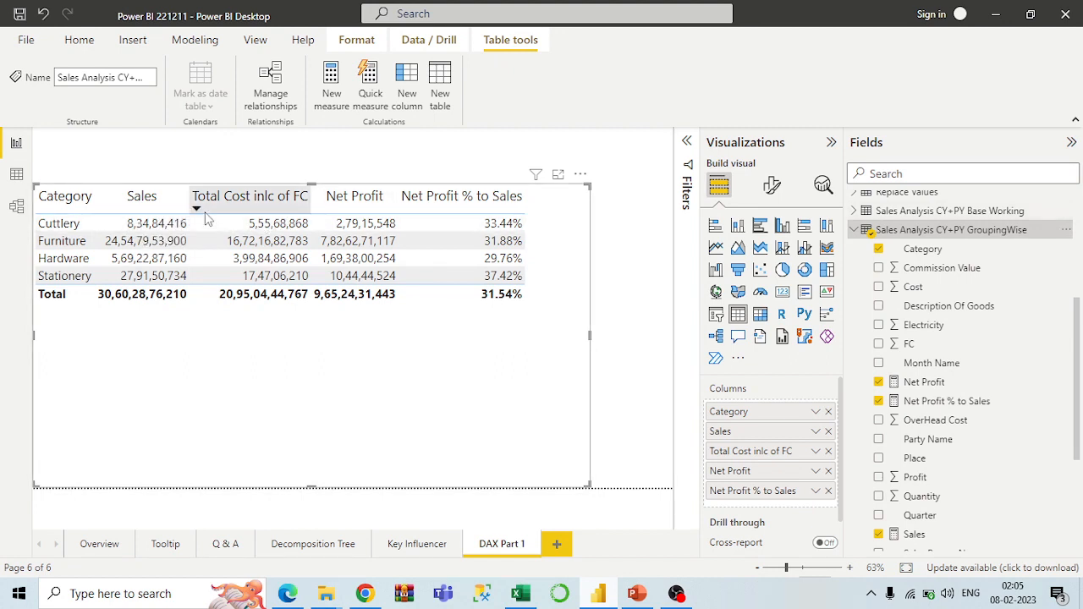
right_click(917, 235)
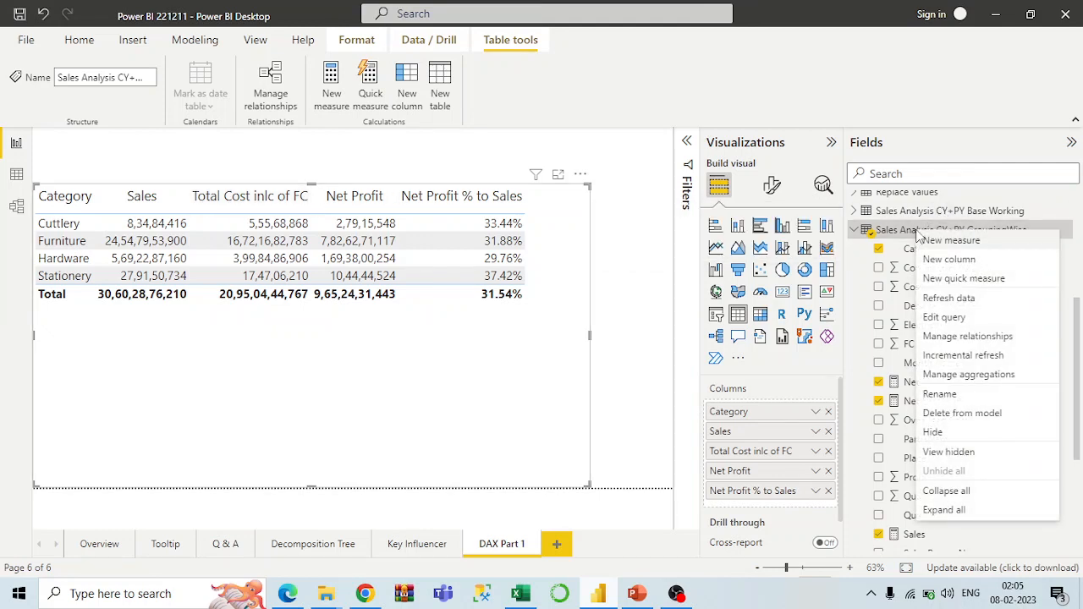
key(Escape)
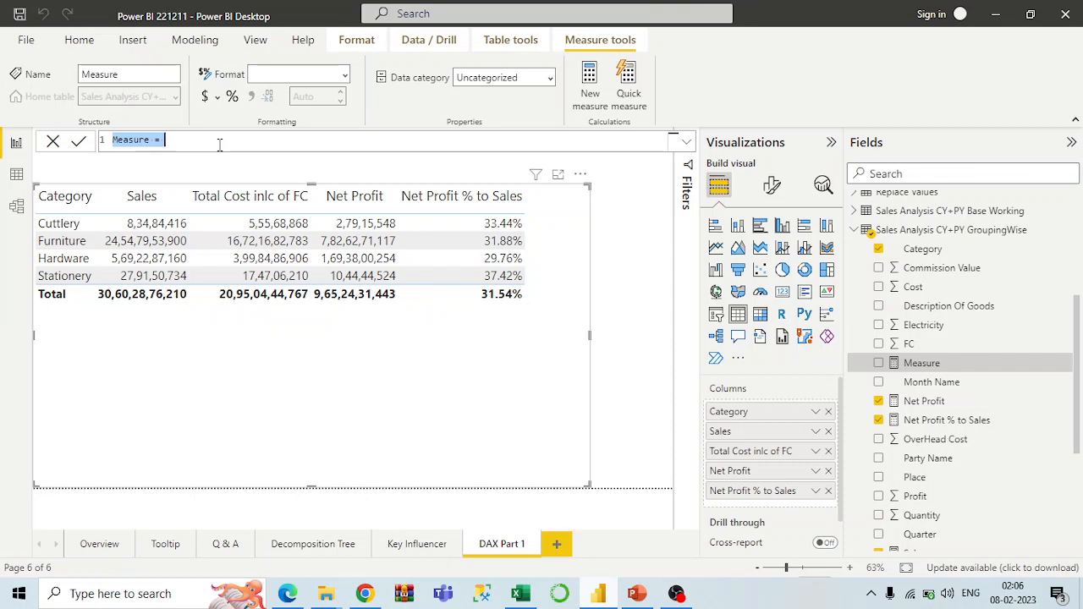
text(Sales)
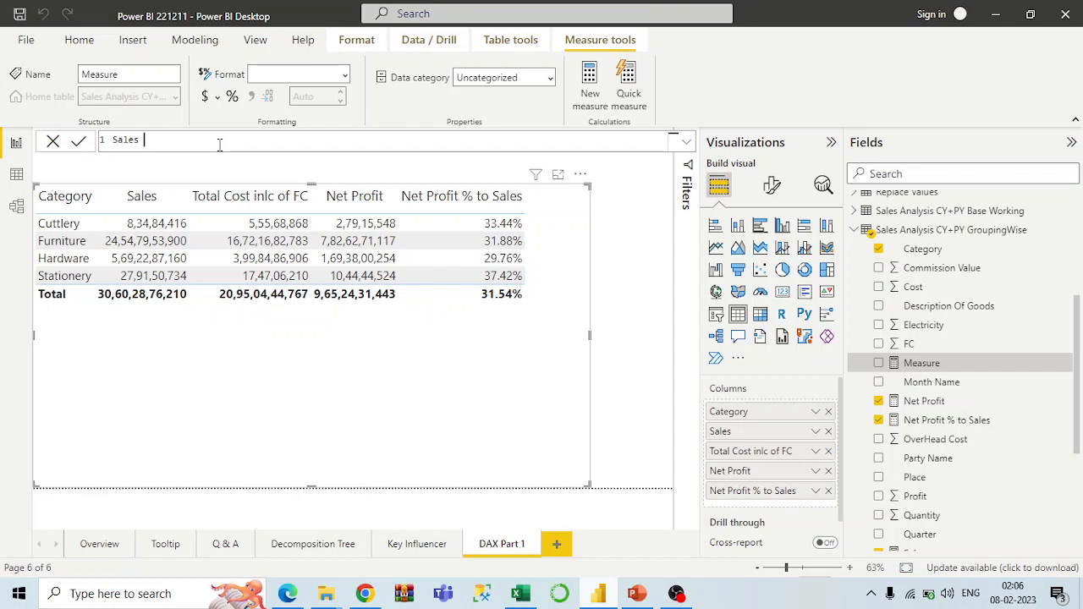
text(Total = cal)
key(Tab)
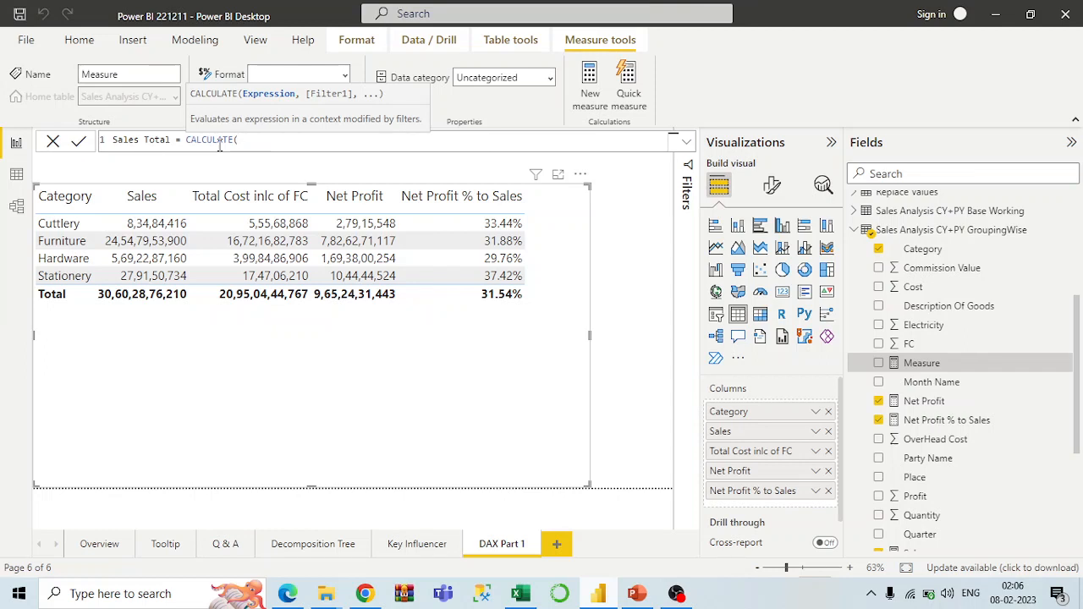
Enter [Sales] as the CALCULATE expression and begin its filter argument with the ALL function.
text([)
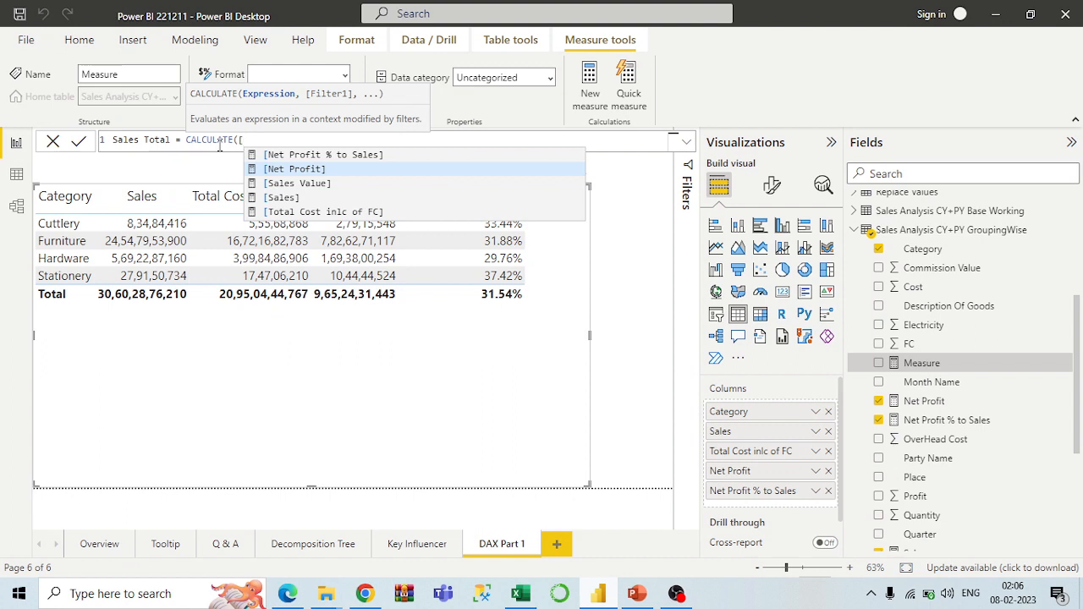
key(Down)
key(Down)
key(Tab)
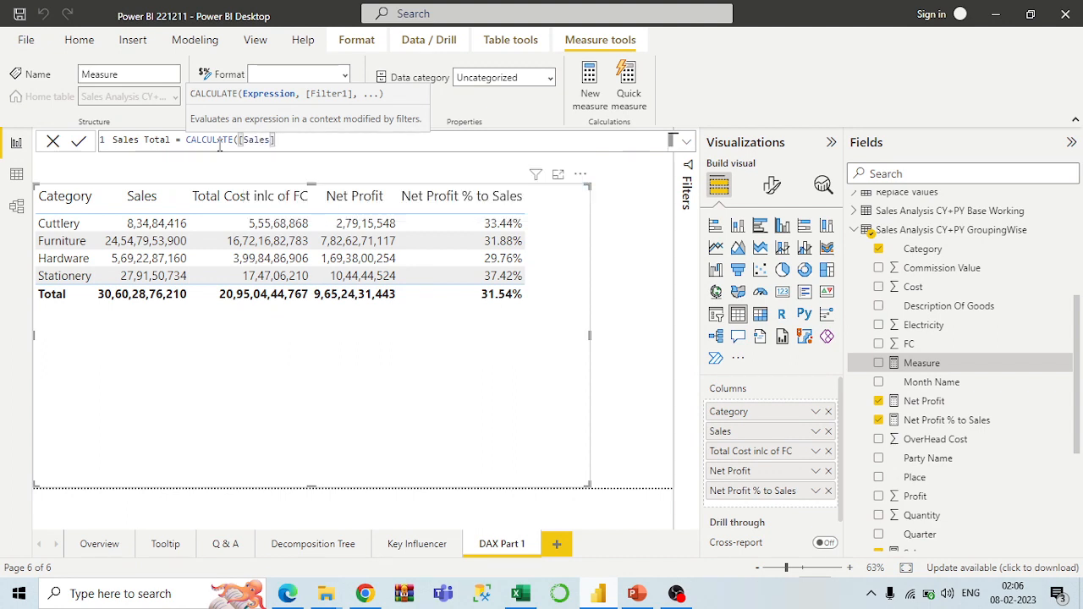
text(,)
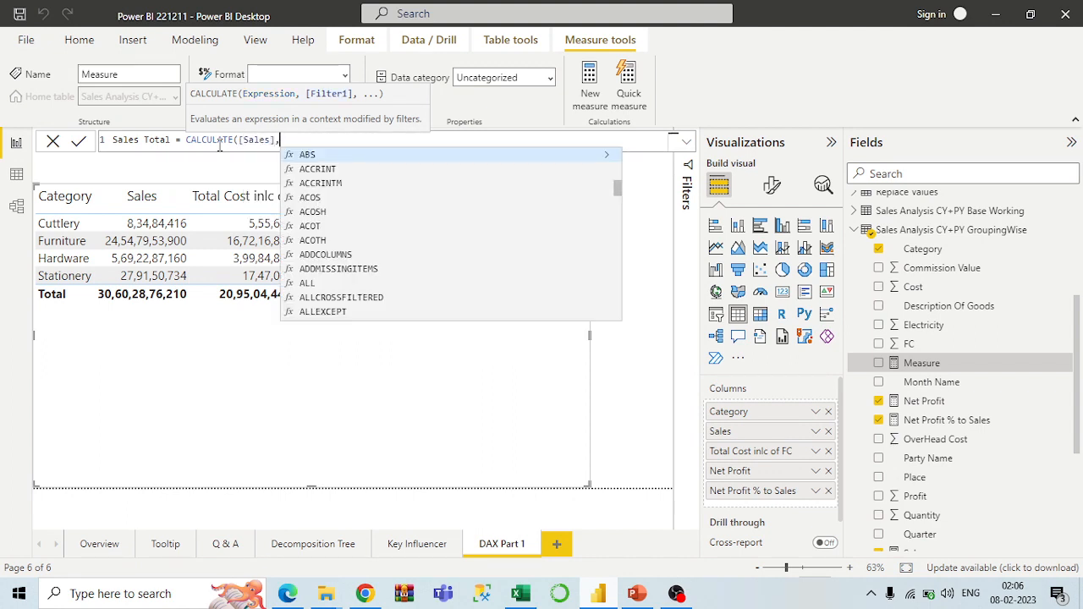
text(all)
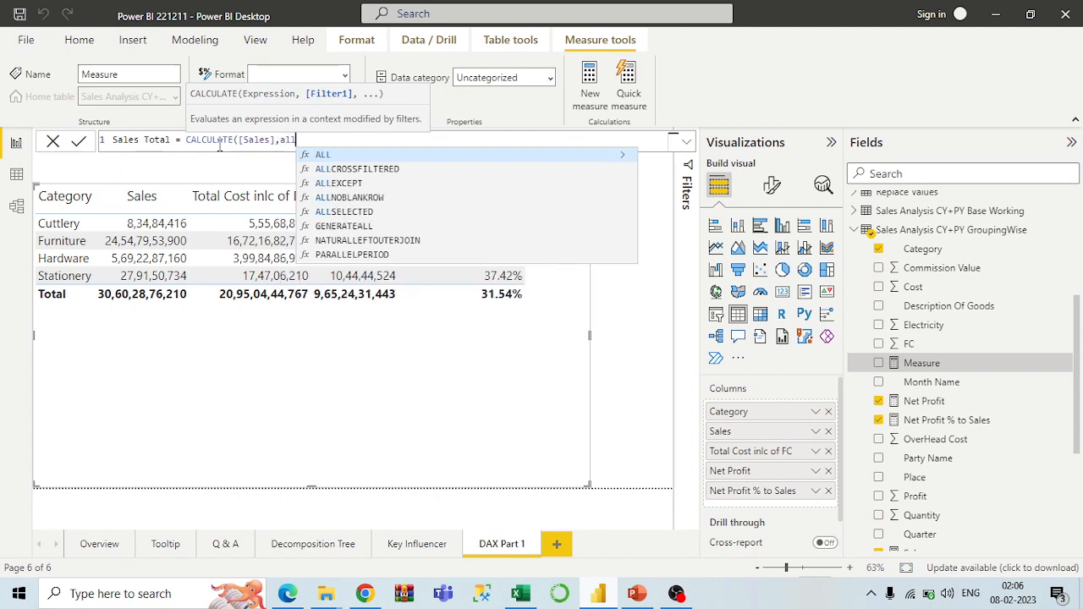
key(Tab)
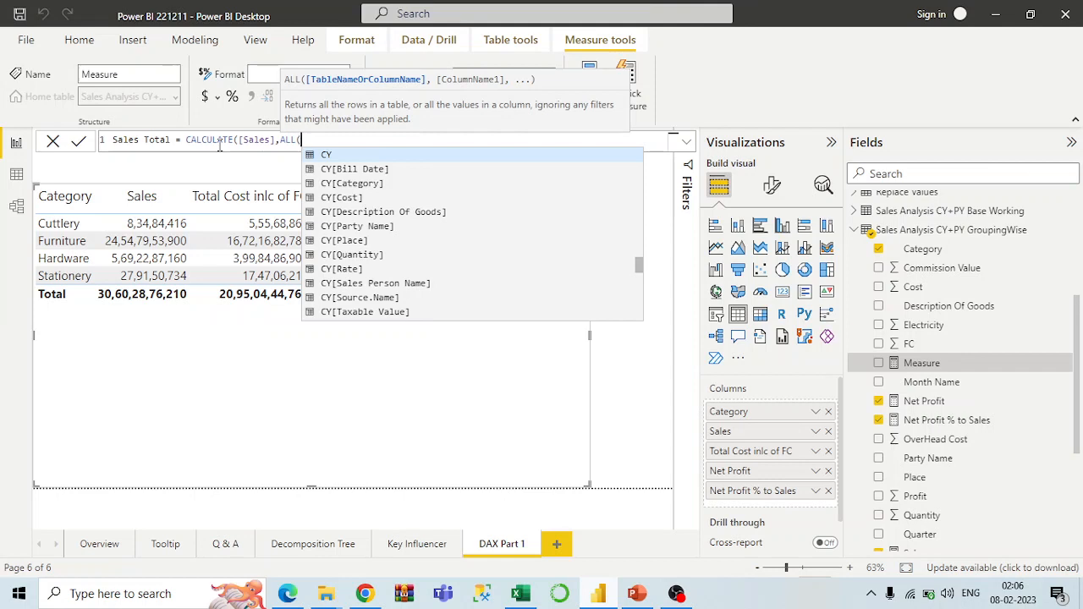
Complete ALL with 'Sales Analysis CY+PY GroupingWise'[Category], close the formula, and add the saved measure to the table visual.
text(sales)
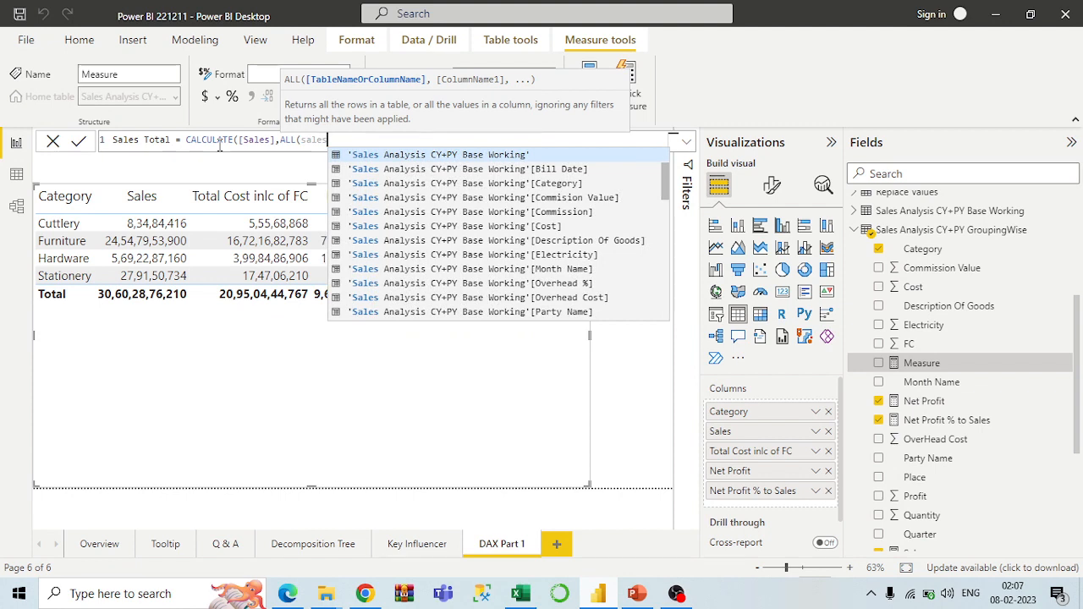
scroll(464, 243, down, 5)
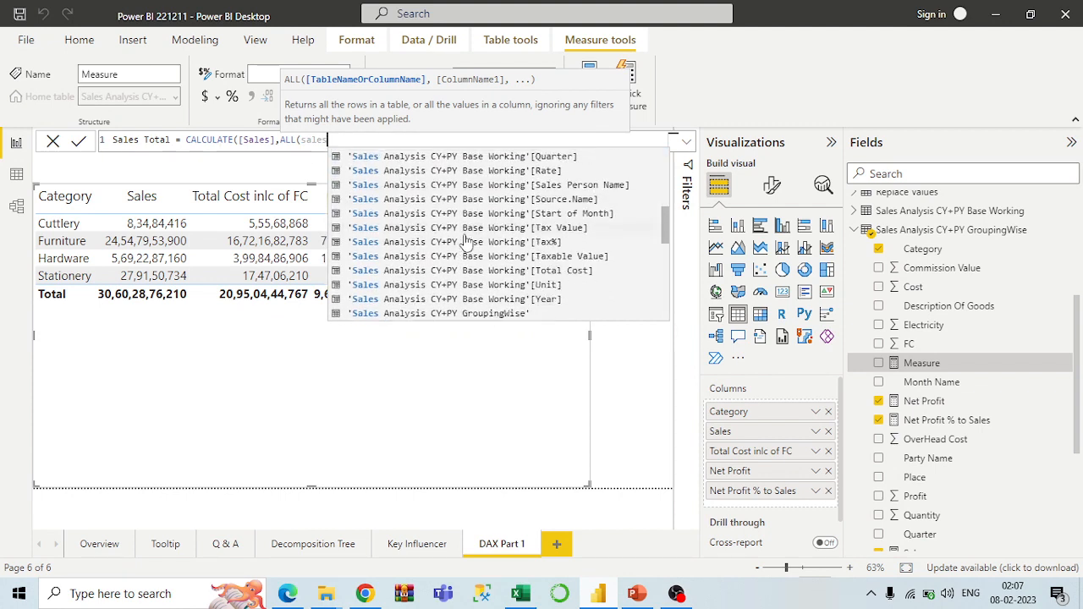
scroll(511, 247, down, 1)
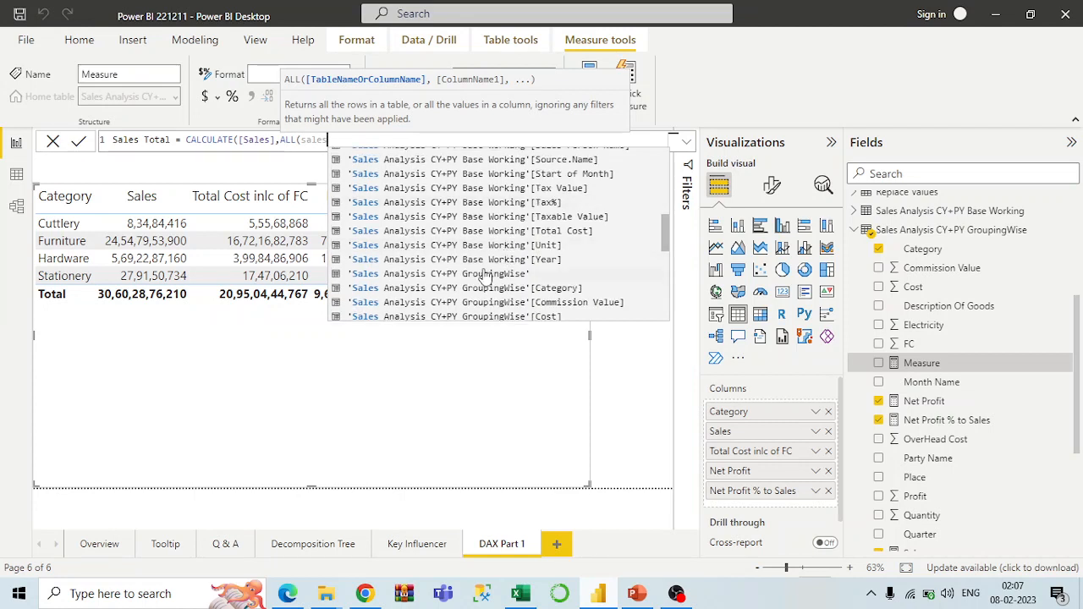
scroll(485, 278, down, 1)
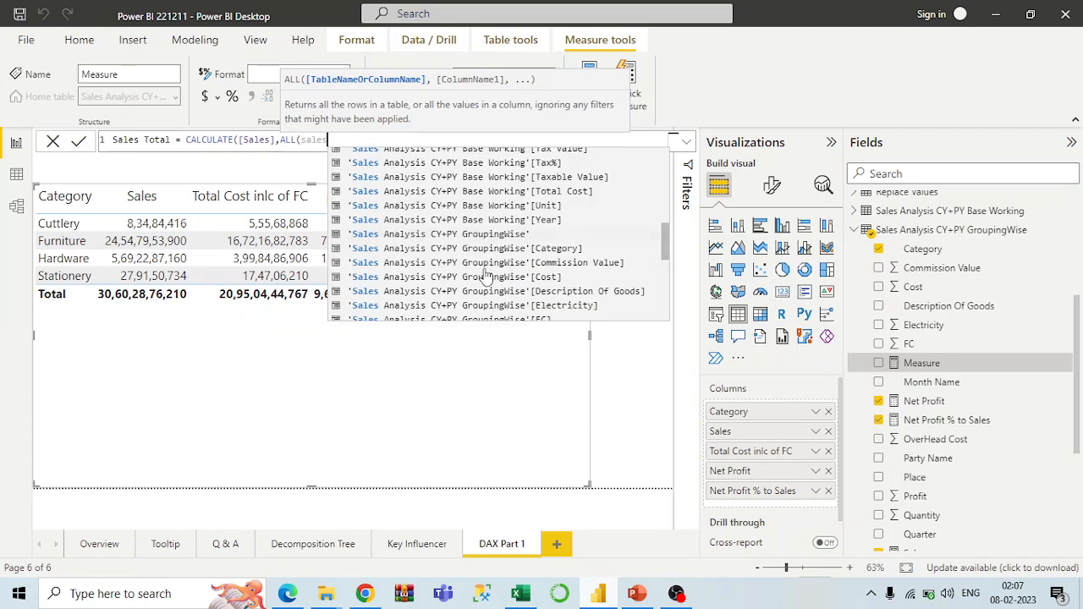
double_click(512, 248)
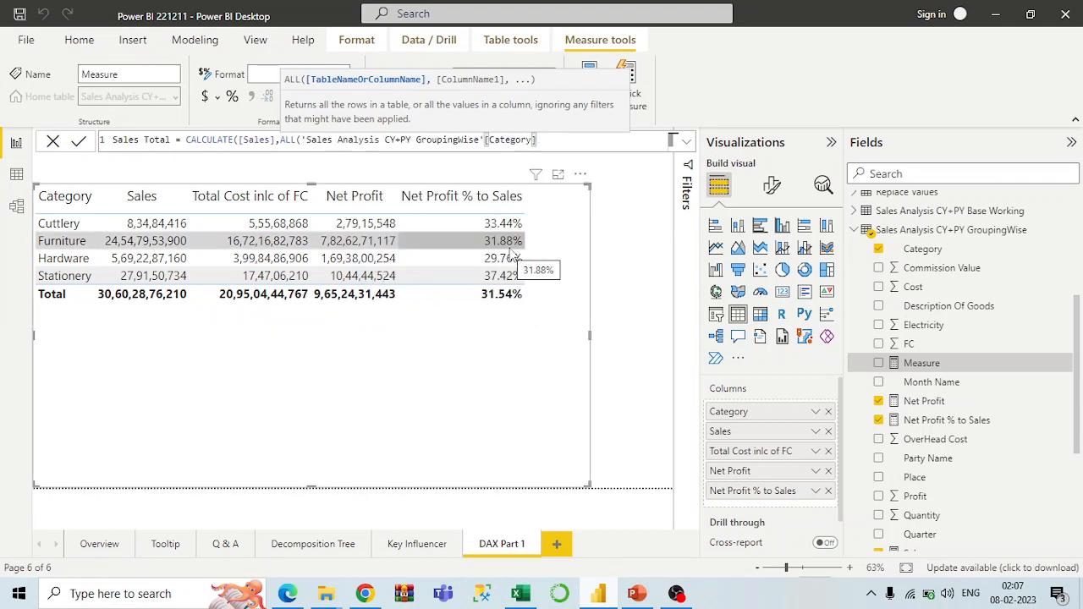
text())
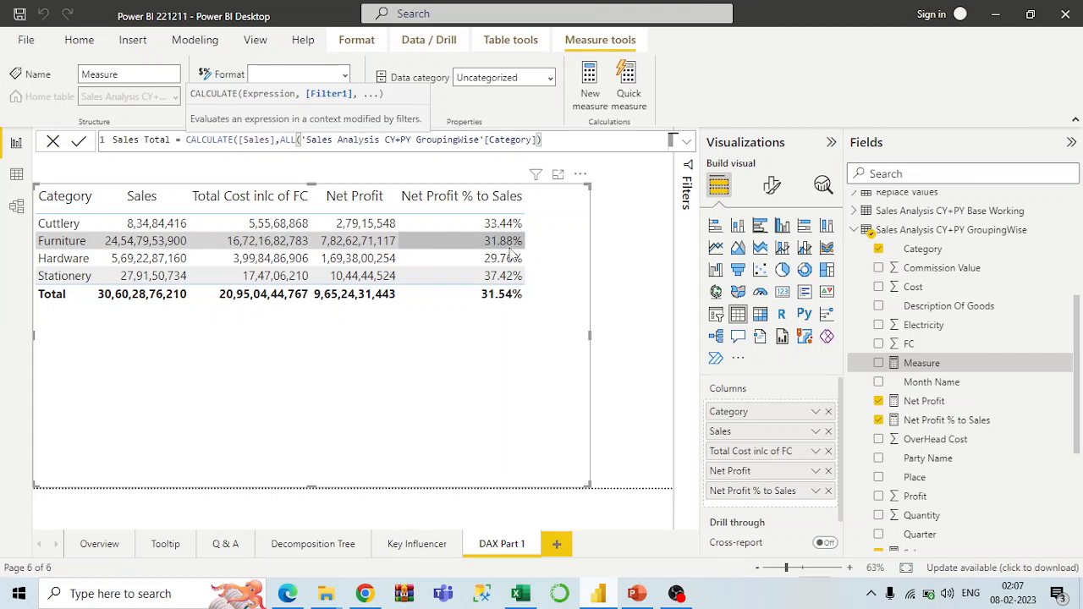
key(Return)
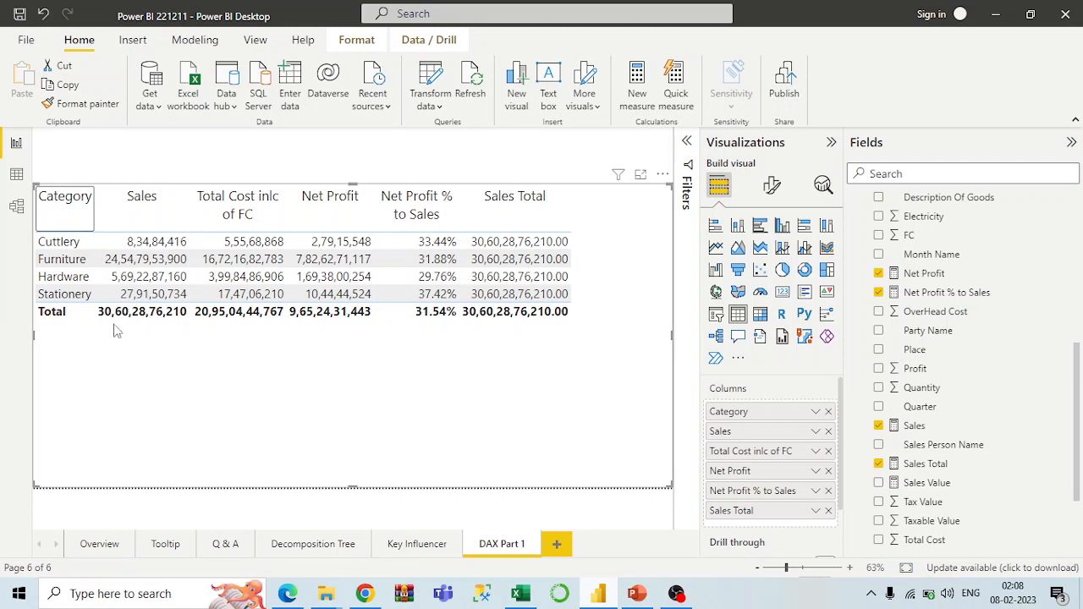
Examine the Sales Total formula, checking the CALCULATE expression and the ALL filter on Category.
click(951, 471)
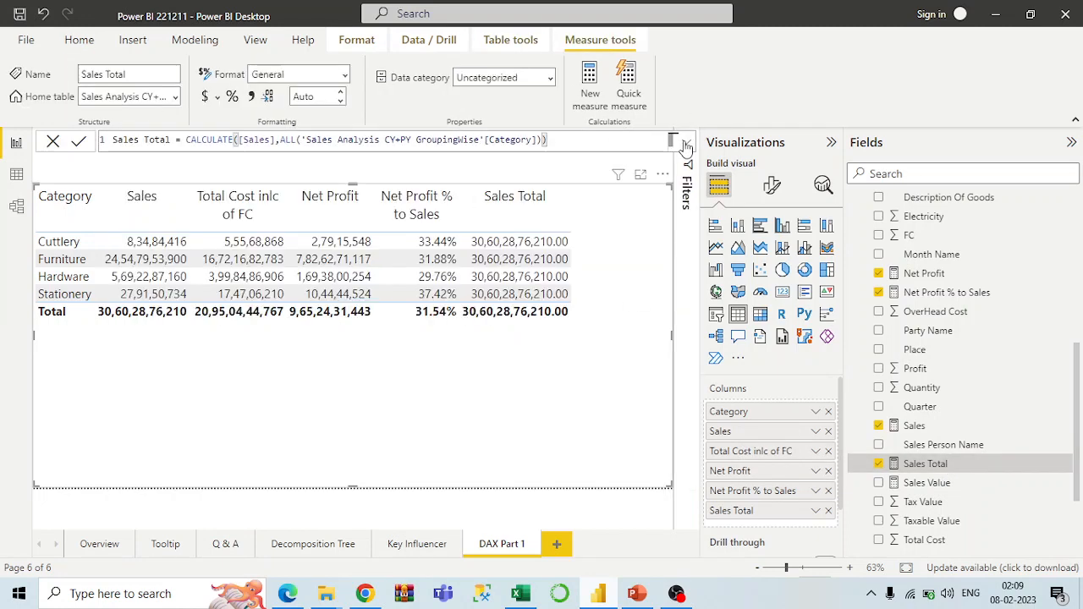
double_click(234, 140)
click(241, 140)
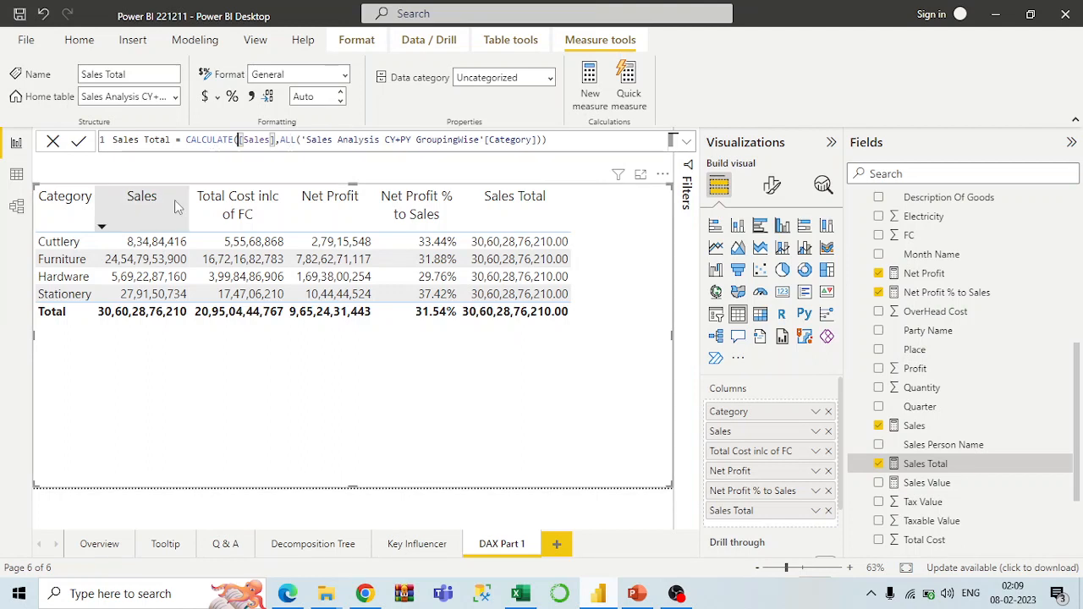
click(296, 140)
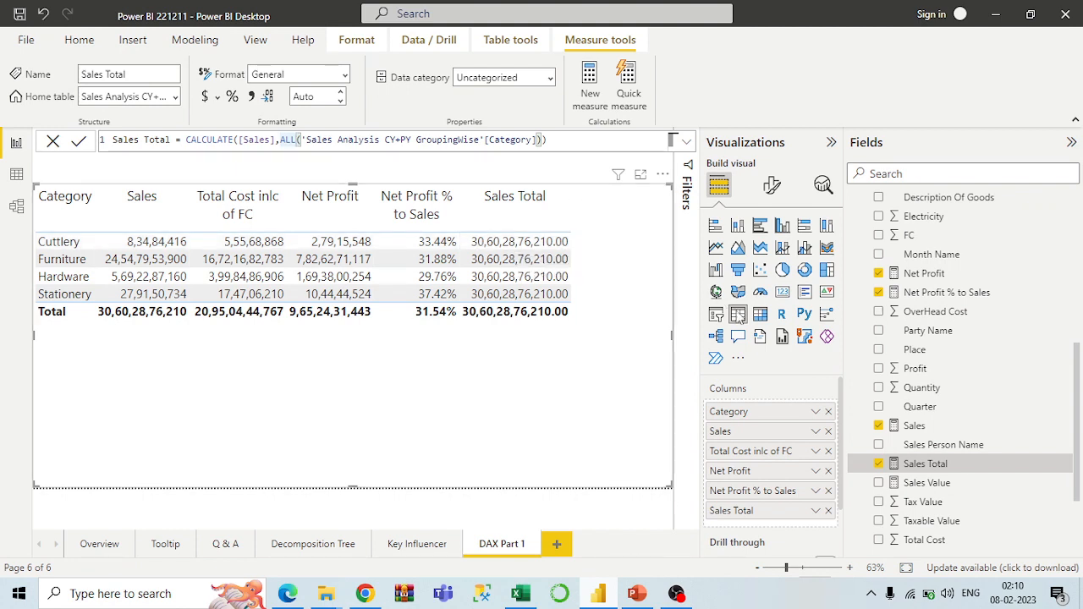
Create a new measure named "Sales % To Grand Total" in the Sales Analysis CY+PY GroupingWise table.
scroll(909, 258, up, 1)
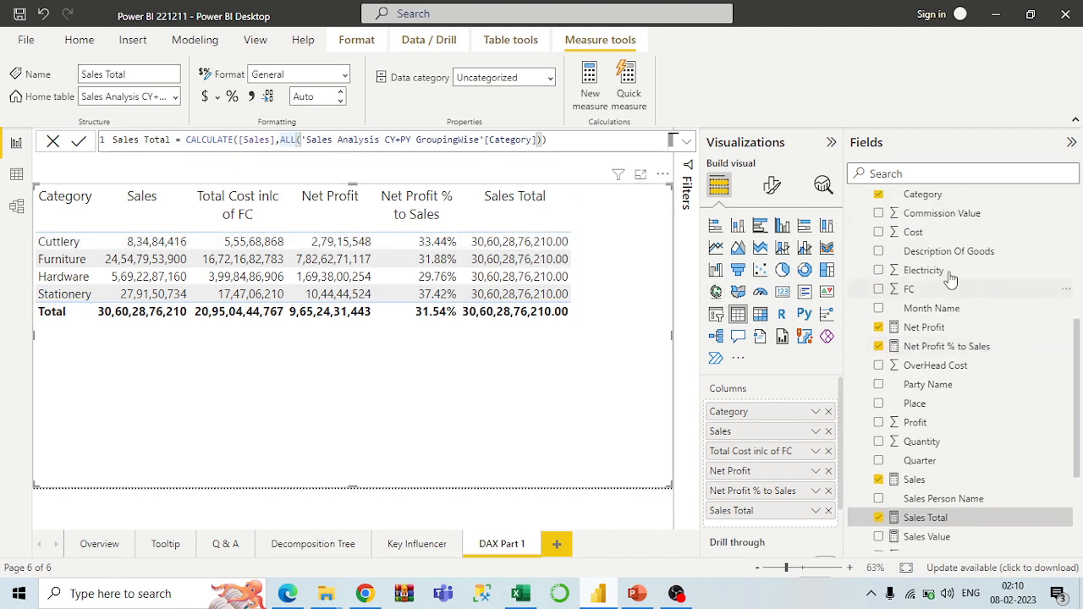
click(950, 271)
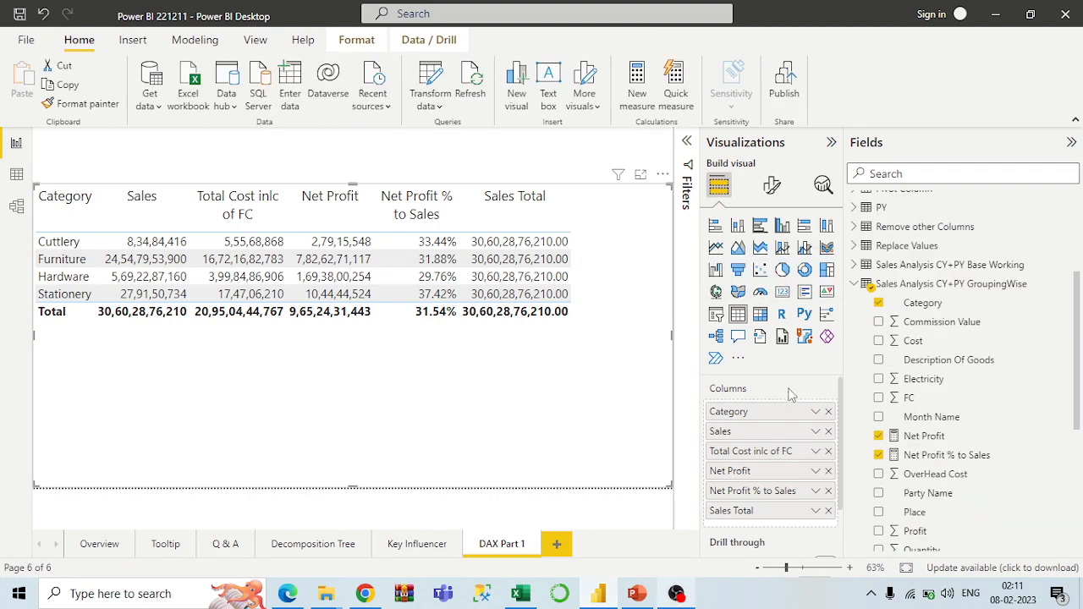
click(943, 287)
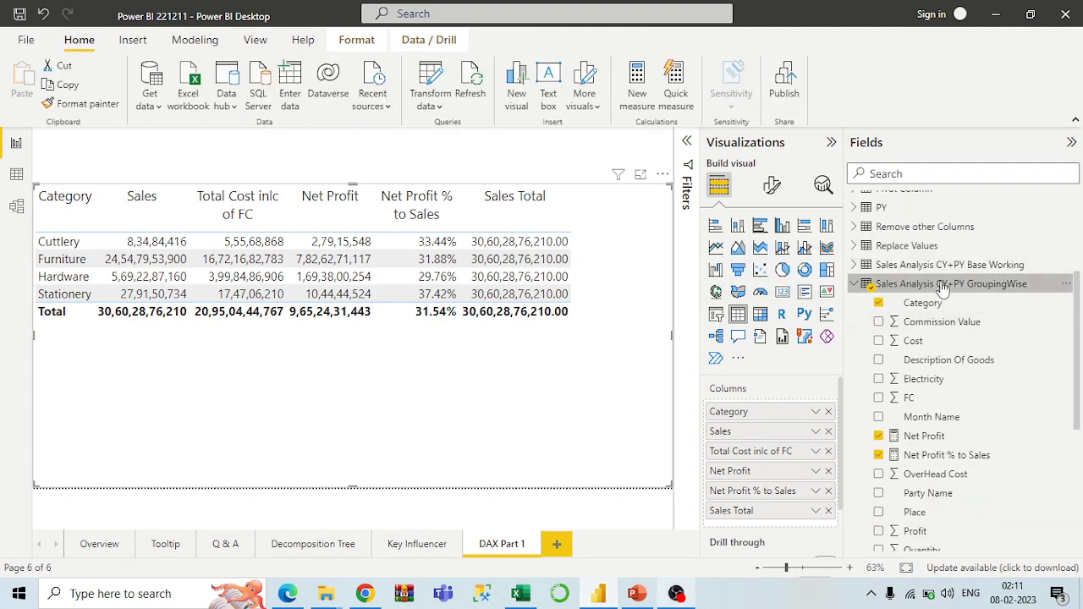
right_click(943, 287)
key(Escape)
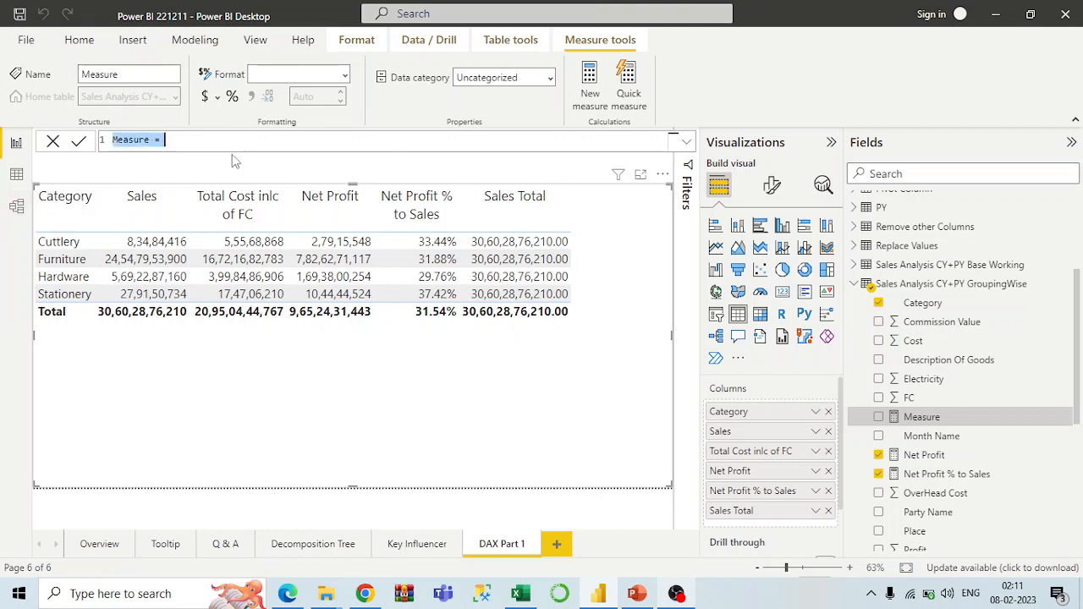
text(Sales % To)
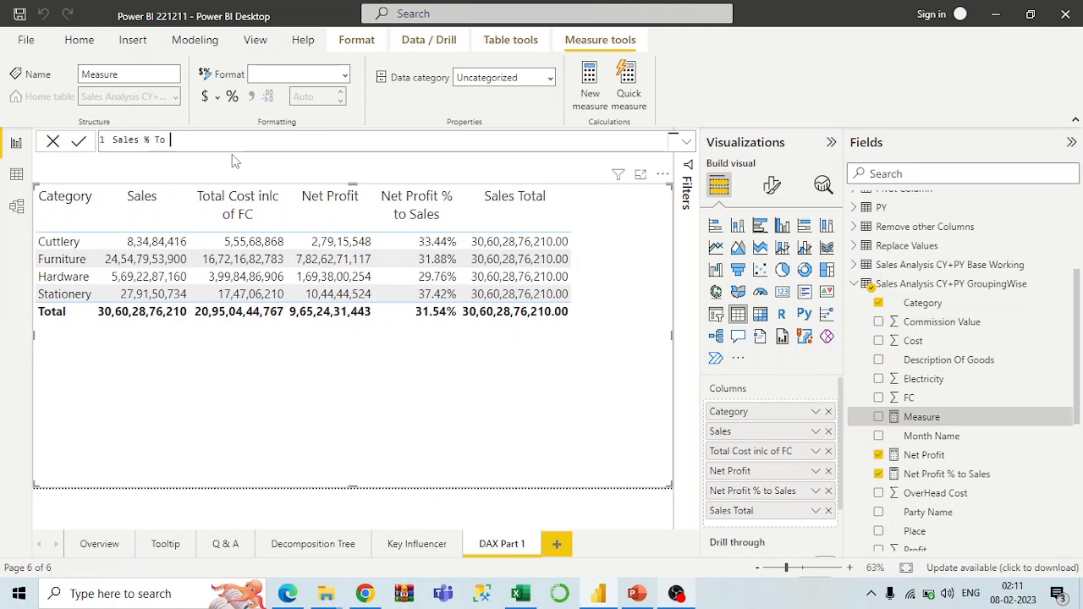
text(Grand Total)
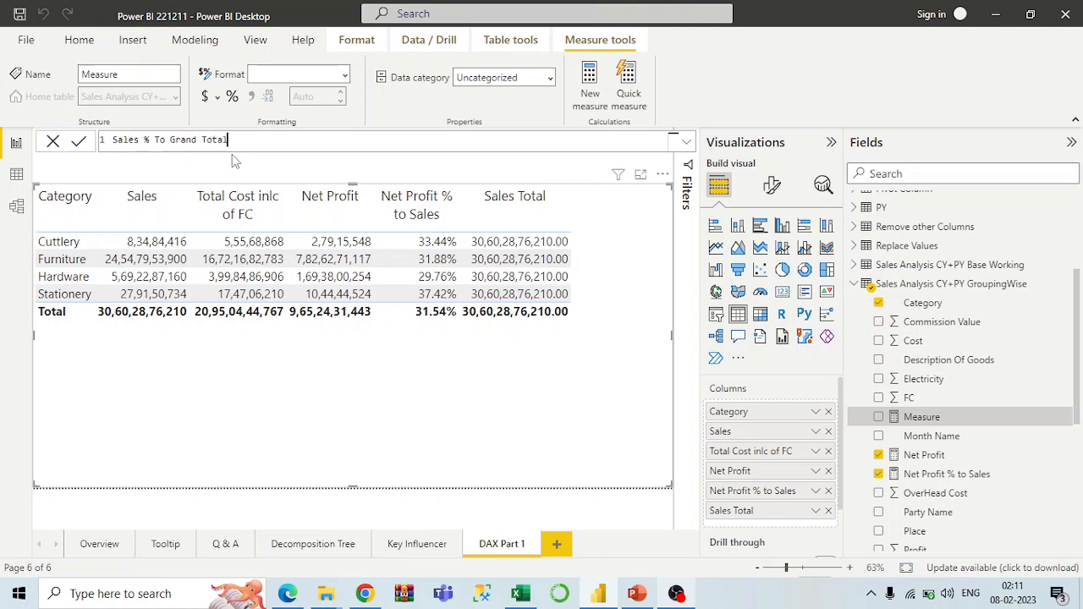
text( = )
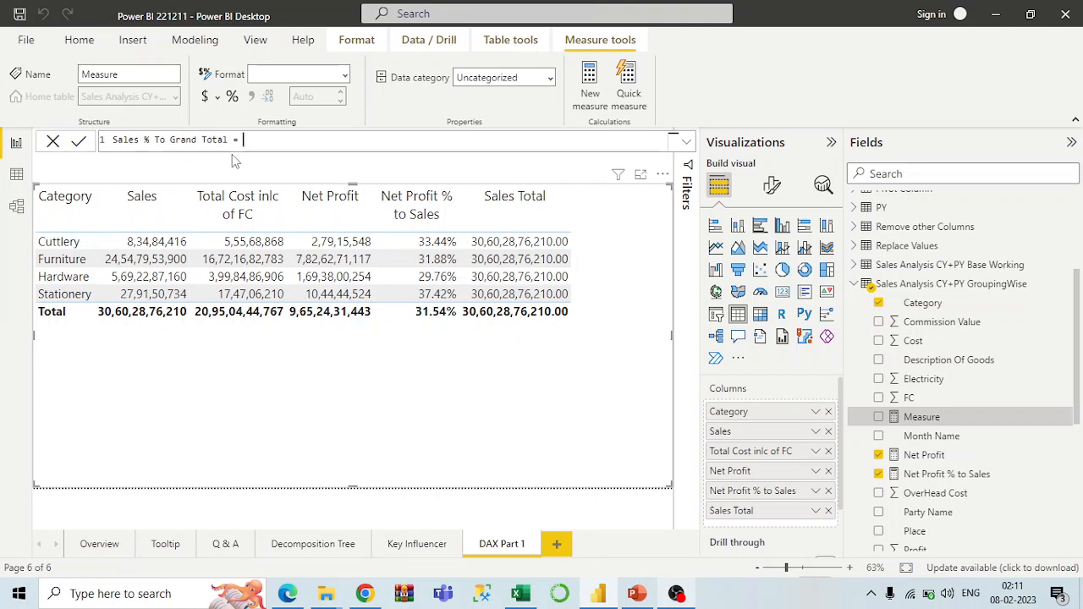
Enter [Sales]/[Sales Total] as the formula of the Sales % To Grand Total measure and save it.
text([Sales])
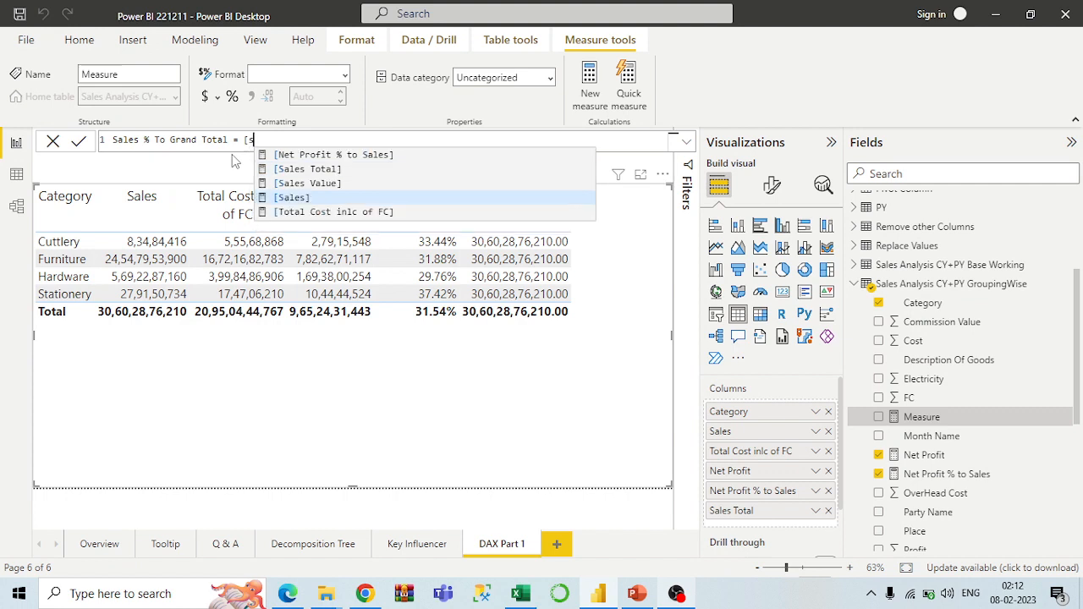
text(/)
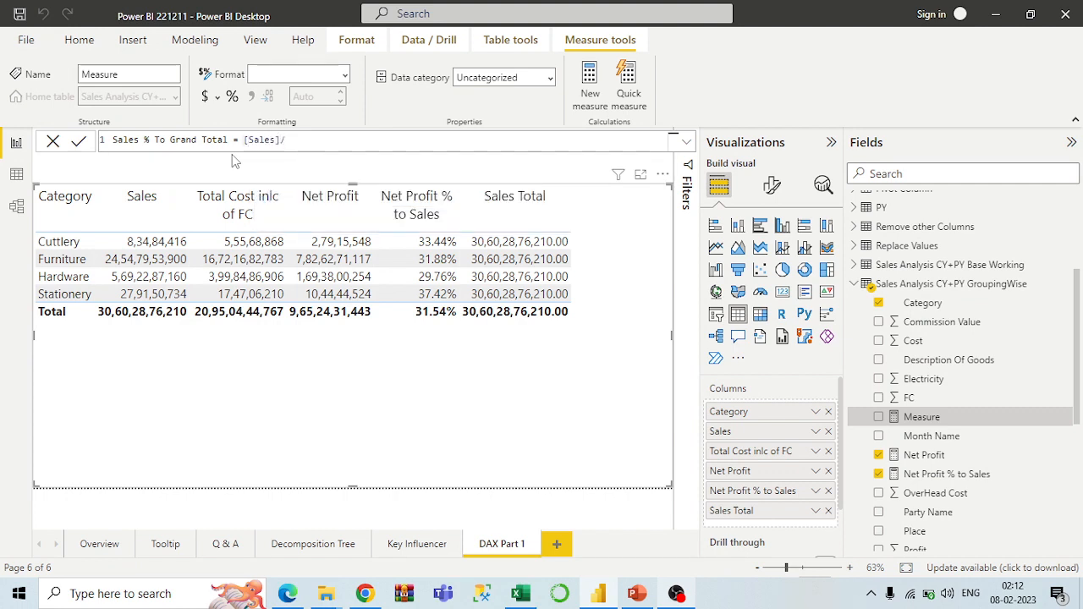
text([sa)
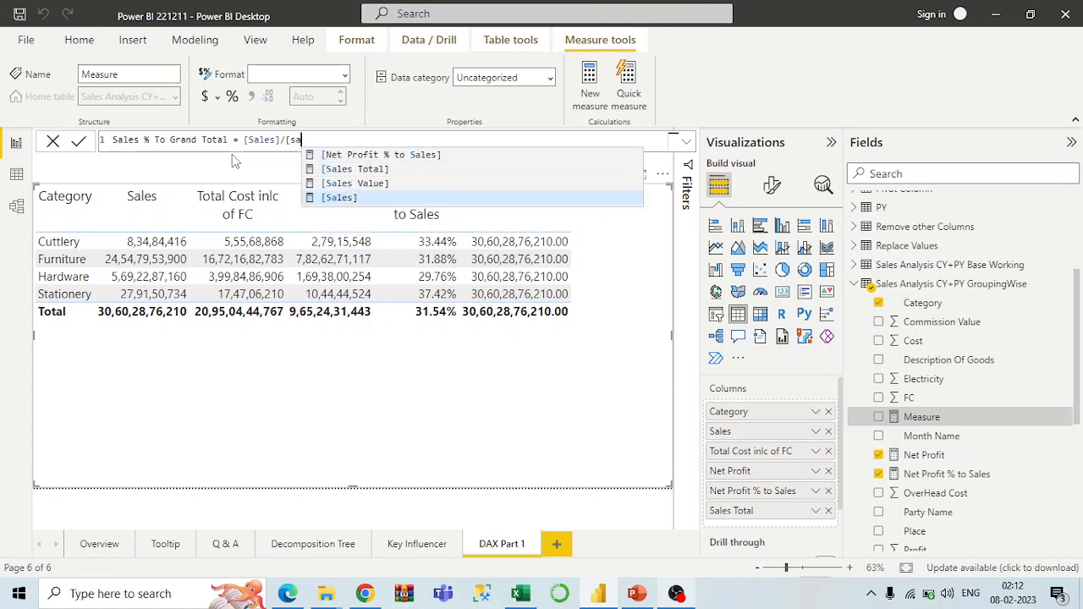
key(Up)
key(Up)
key(Tab)
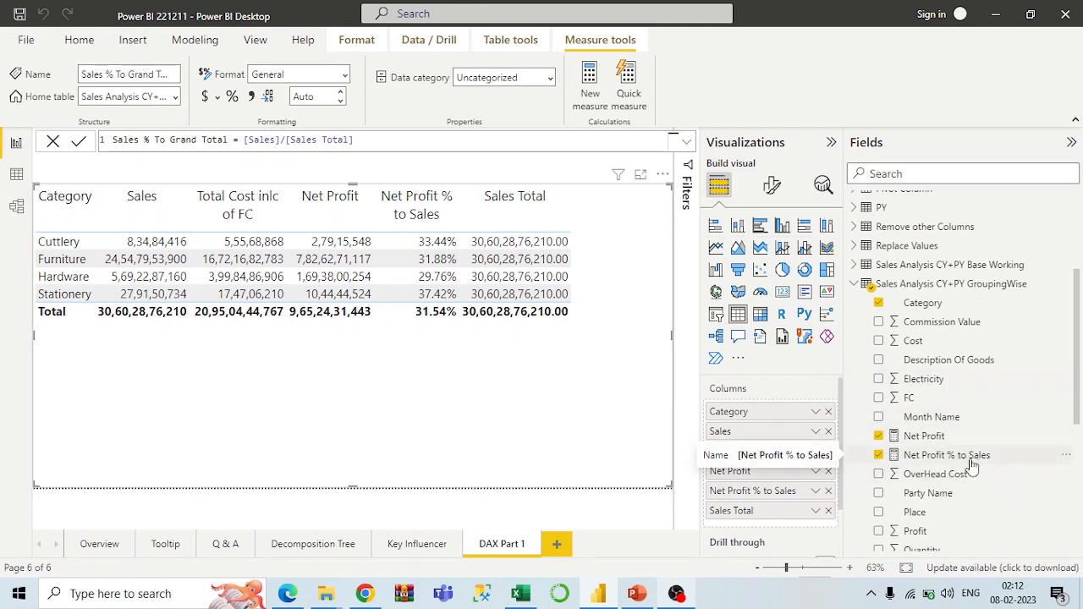
Add Sales % To Grand Total to the table visual and format it as a percentage with two decimals.
scroll(972, 465, down, 3)
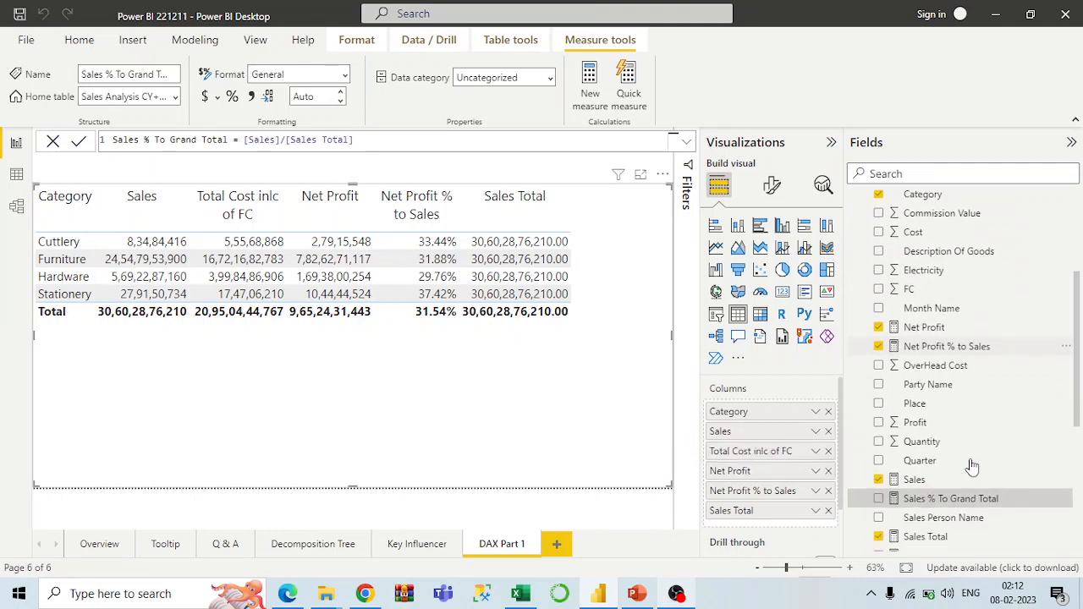
click(880, 500)
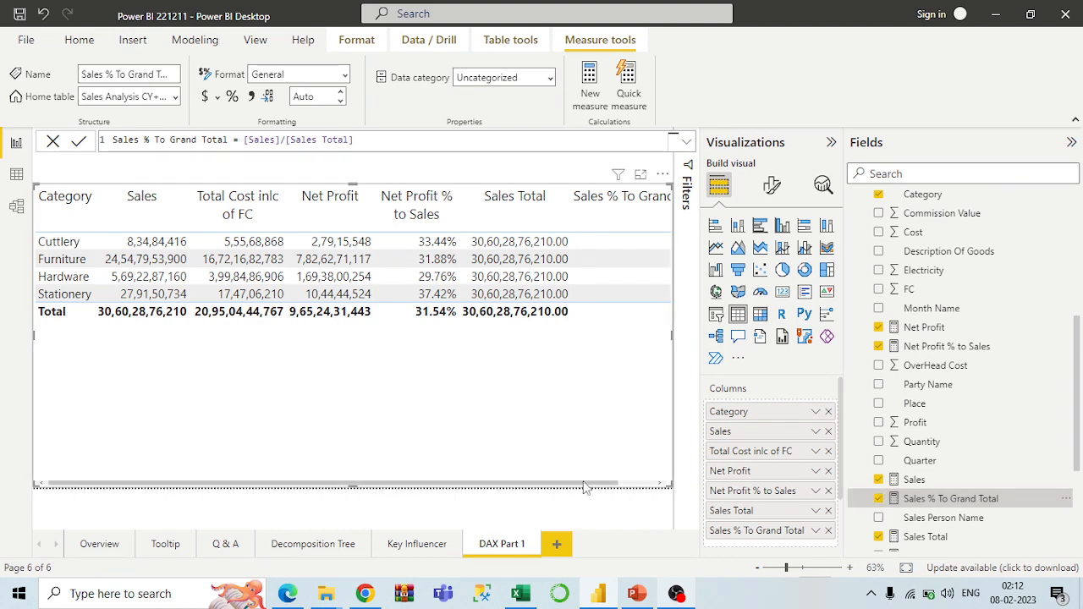
drag(609, 484, 646, 484)
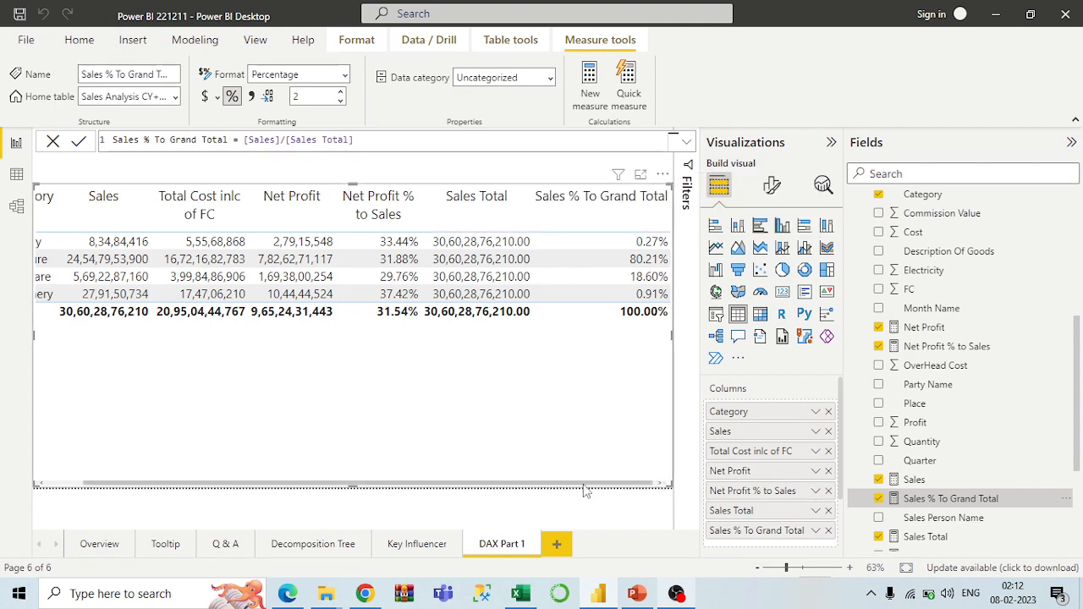
drag(575, 485, 540, 489)
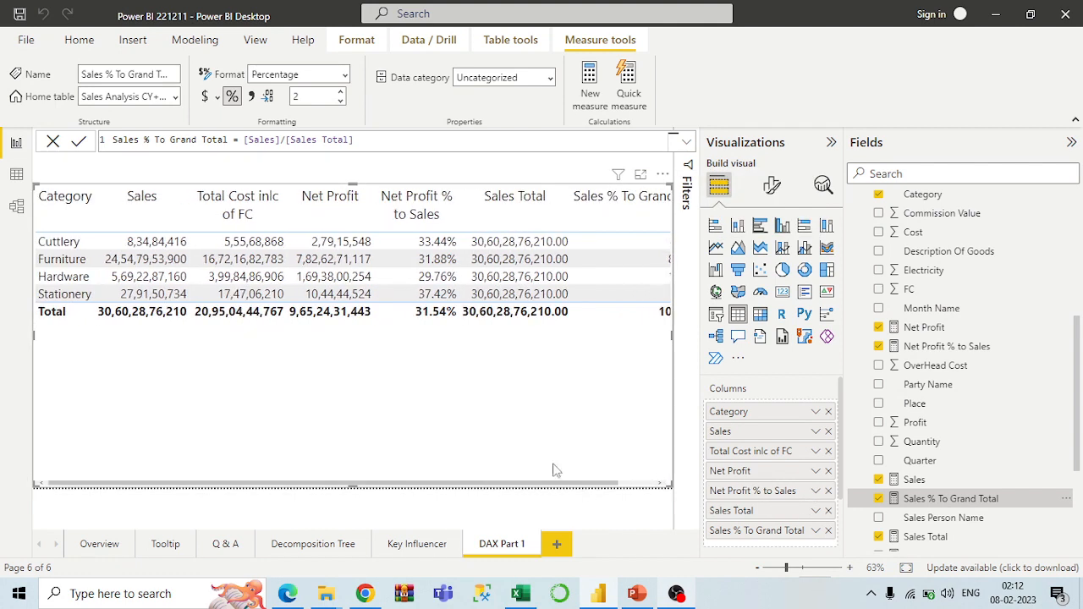
Collapse the Visualizations pane and narrow the Sales % To Grand Total column so its header wraps onto two lines.
click(833, 144)
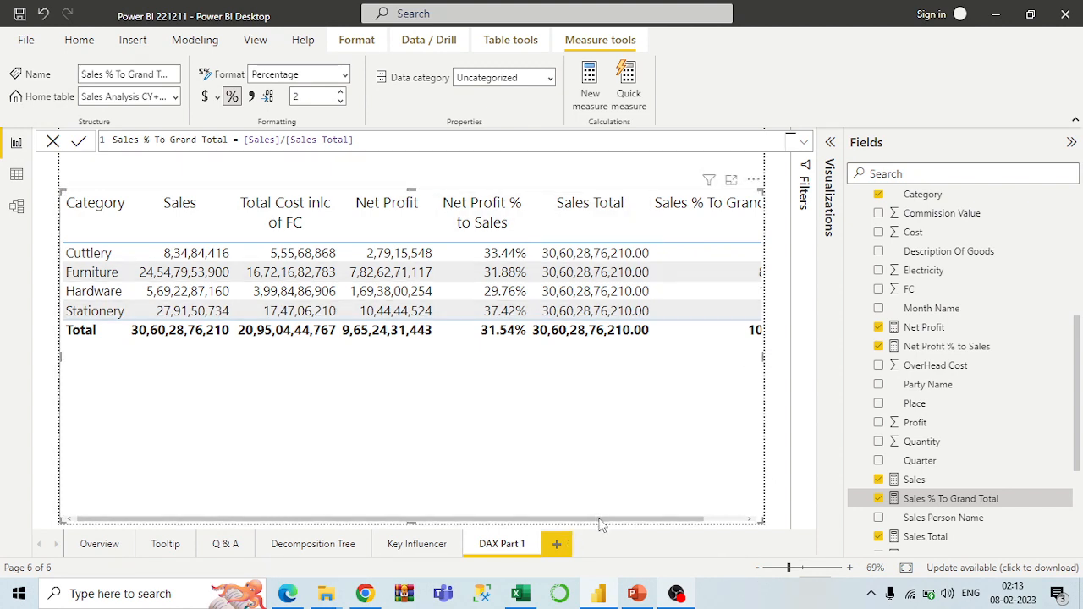
drag(599, 523, 676, 521)
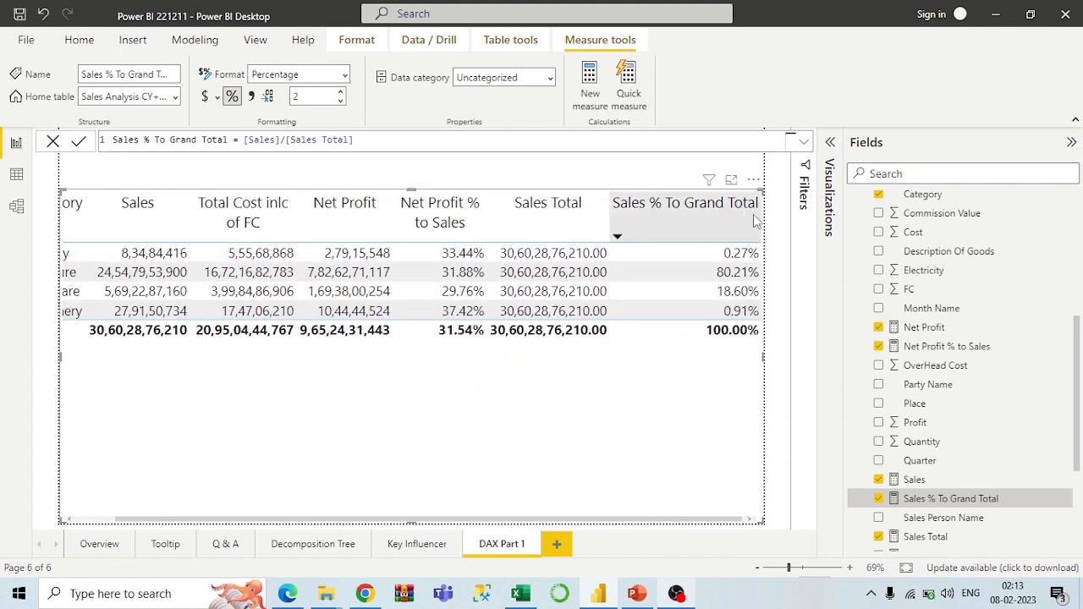
drag(759, 218, 707, 222)
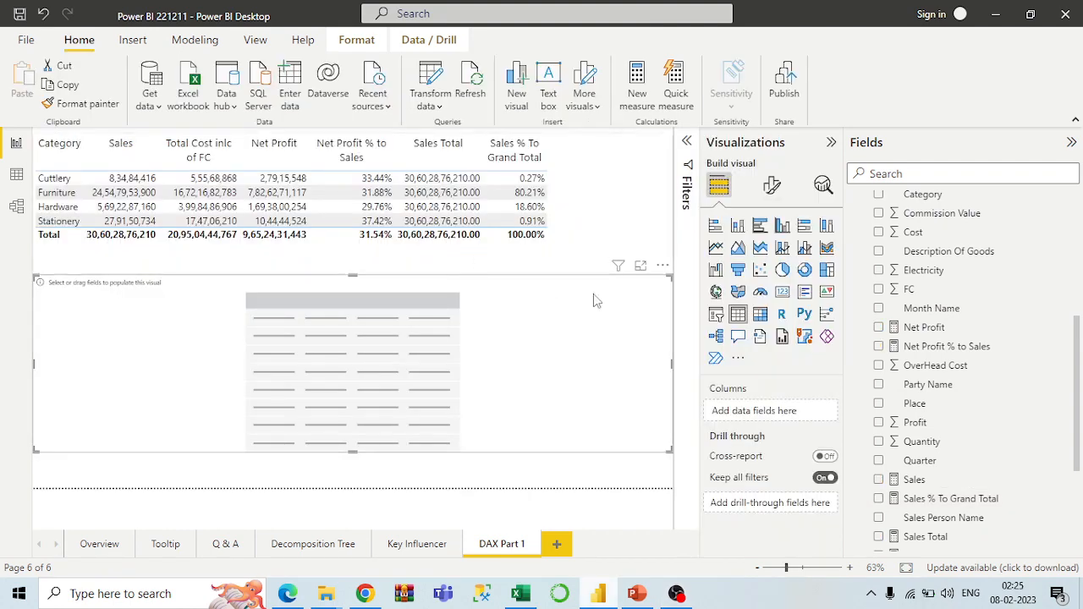
Create a new measure named "Quantity" in the Sales Analysis CY+PY GroupingWise table, beginning its formula with SUM.
scroll(956, 288, up, 2)
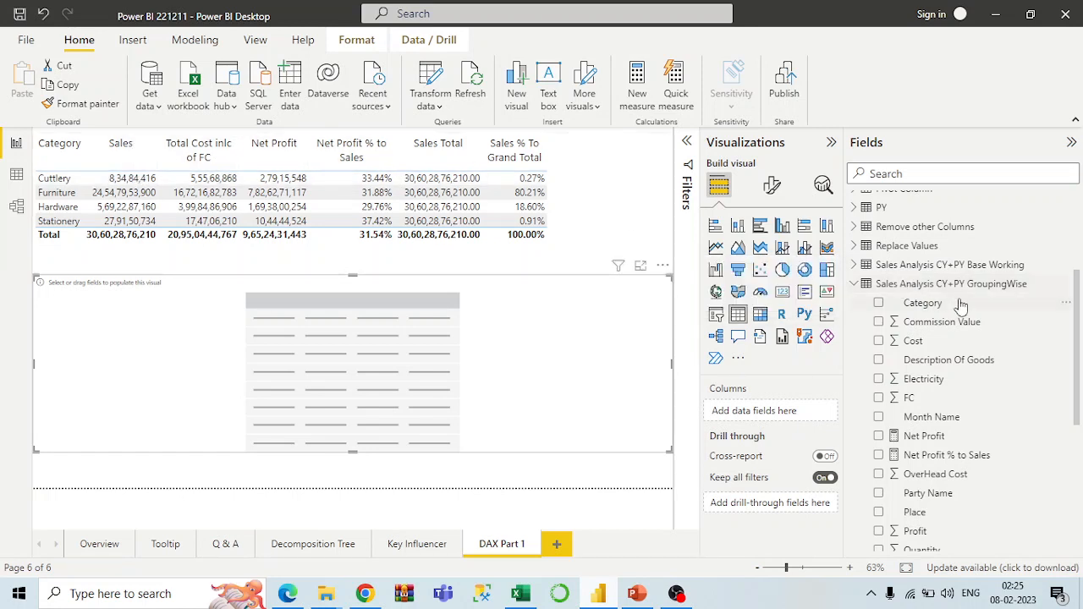
scroll(968, 351, down, 1)
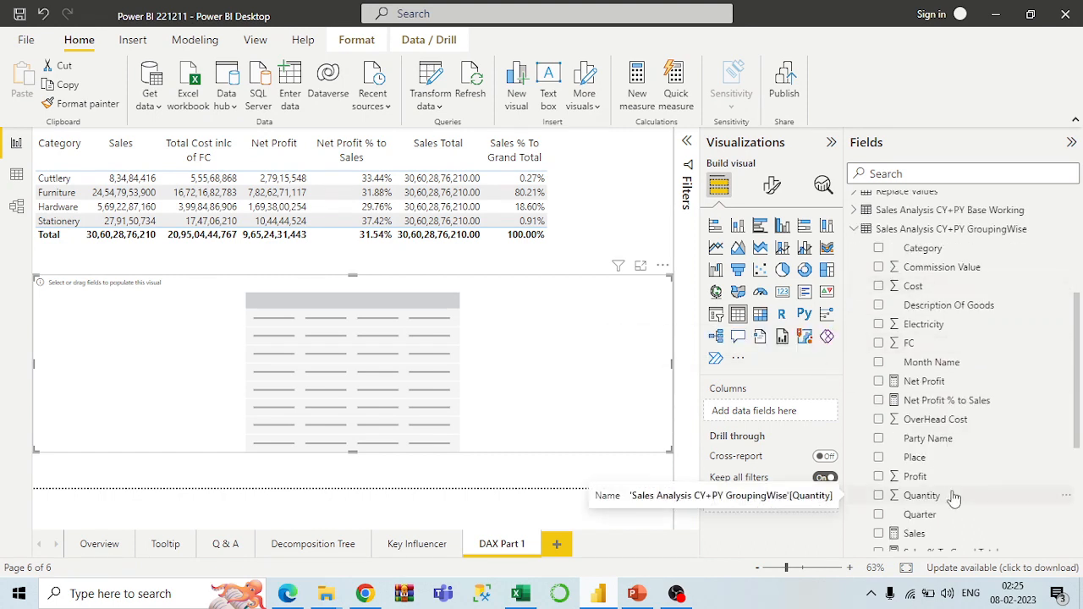
scroll(953, 490, down, 1)
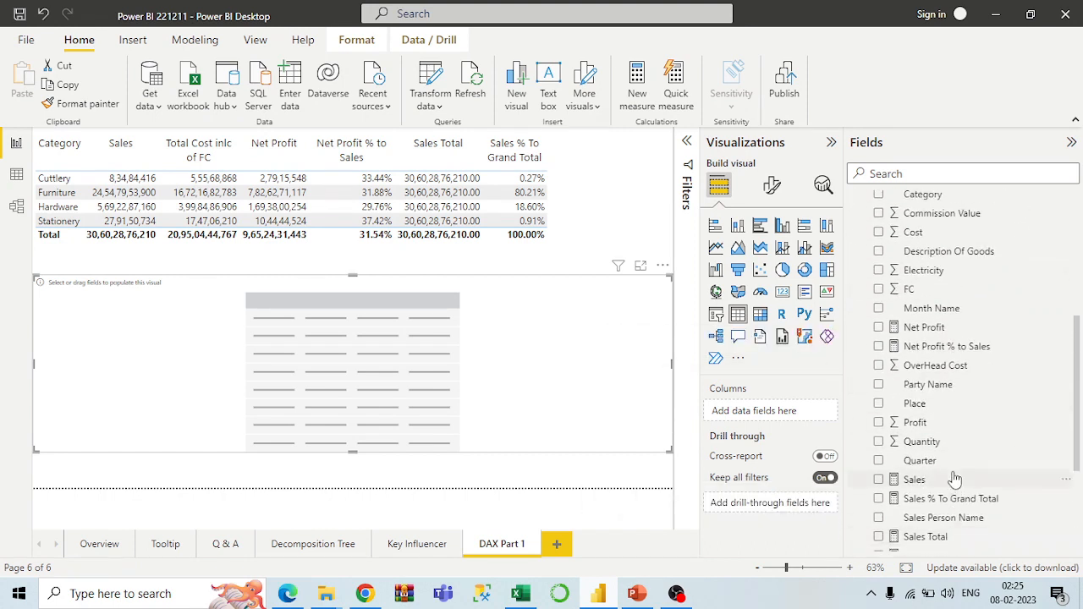
scroll(954, 481, up, 1)
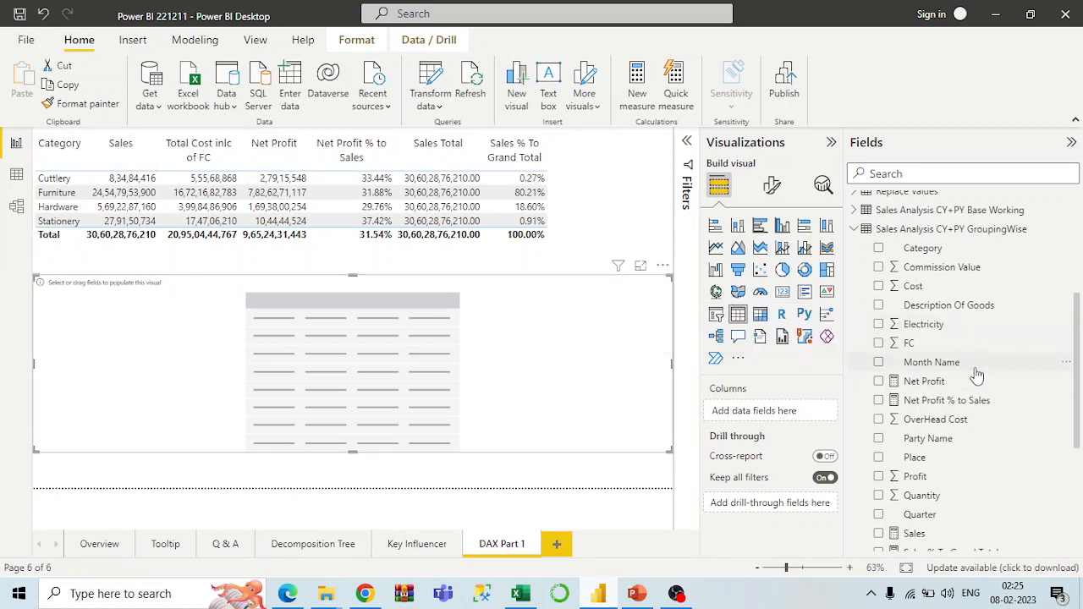
scroll(978, 376, down, 2)
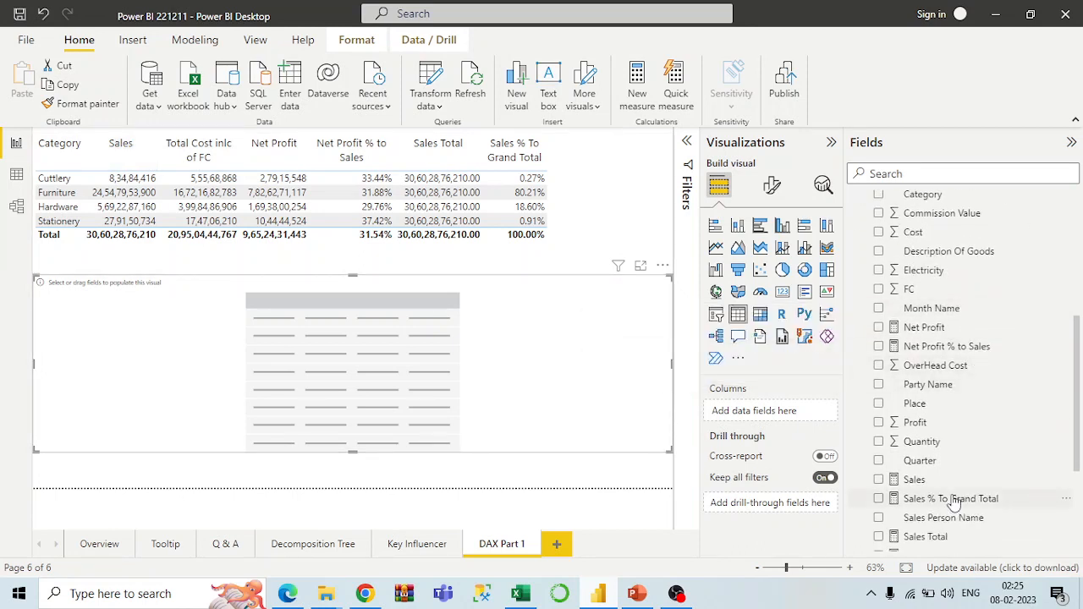
scroll(965, 415, up, 4)
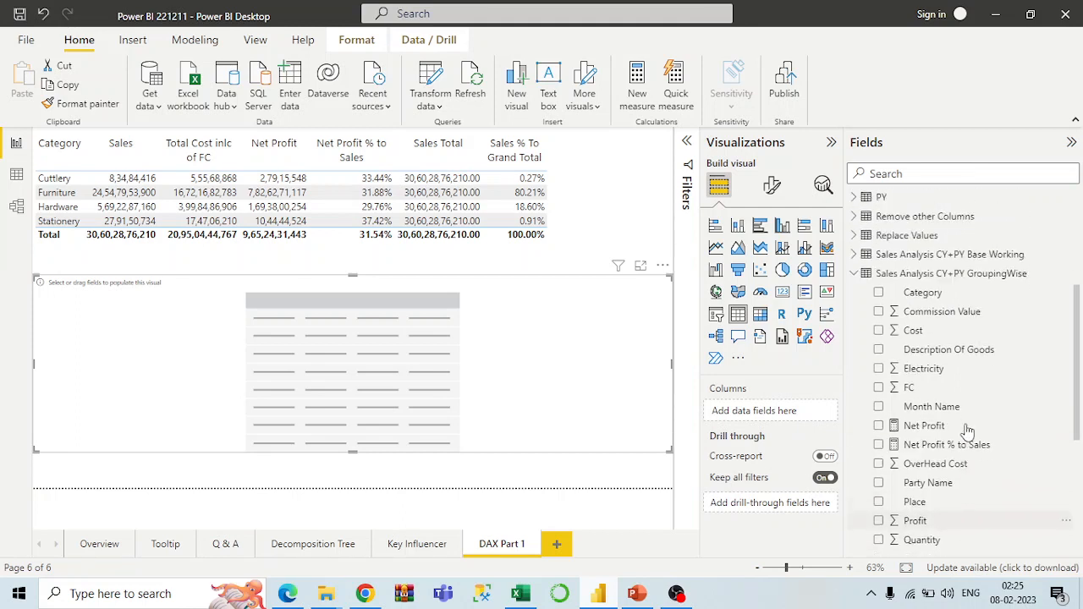
click(882, 284)
right_click(880, 284)
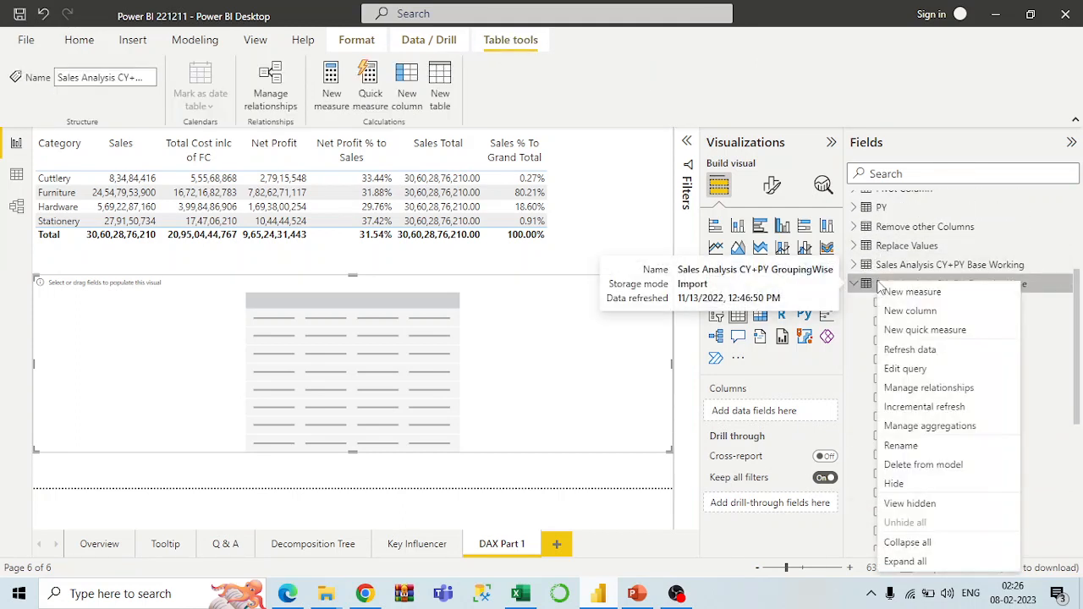
click(911, 294)
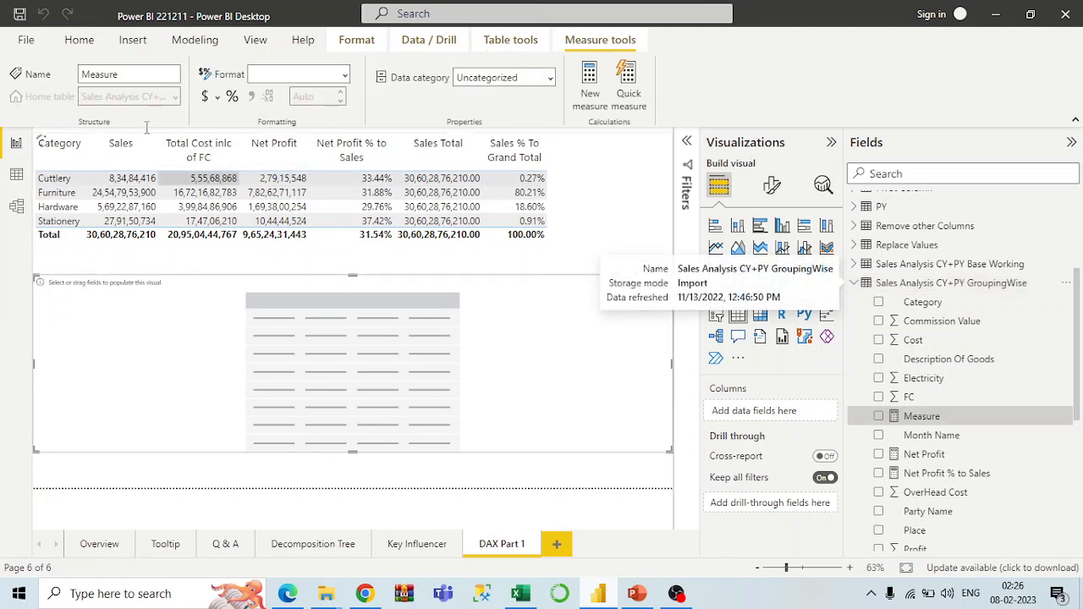
text(R)
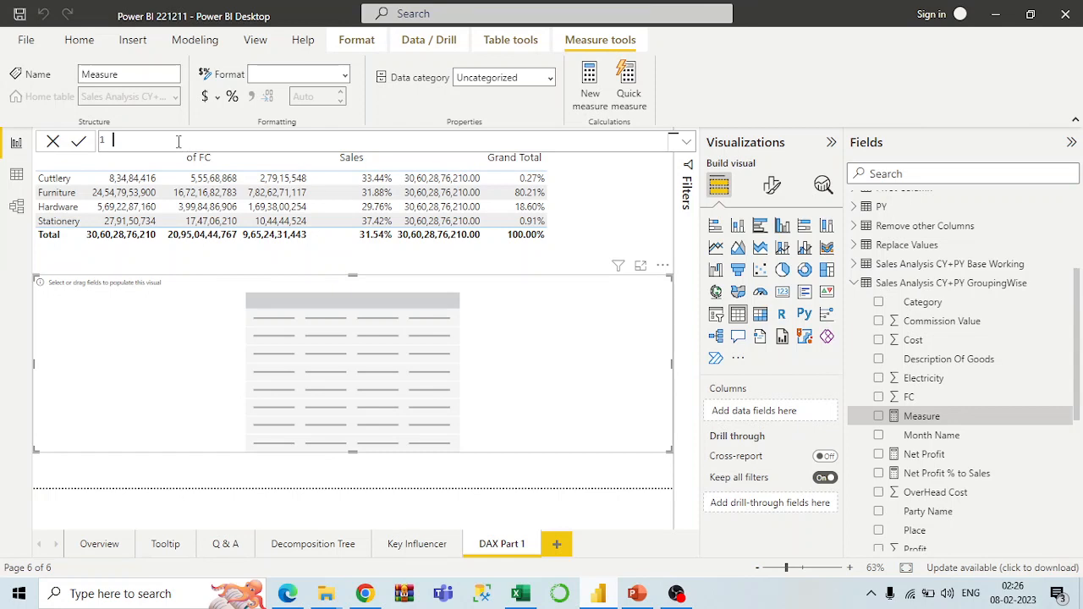
text(ntity =)
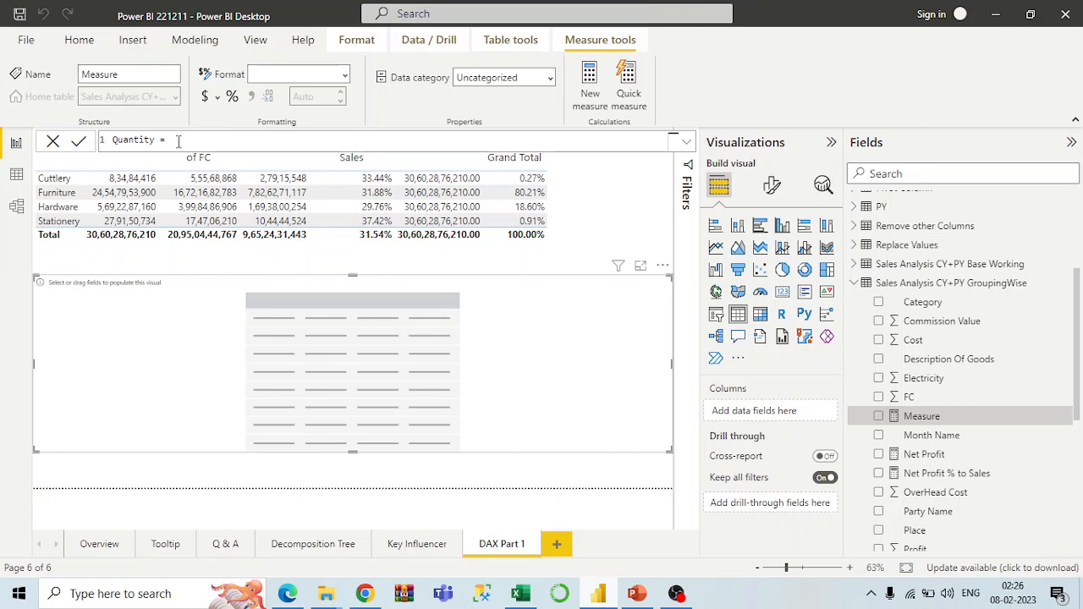
text(su)
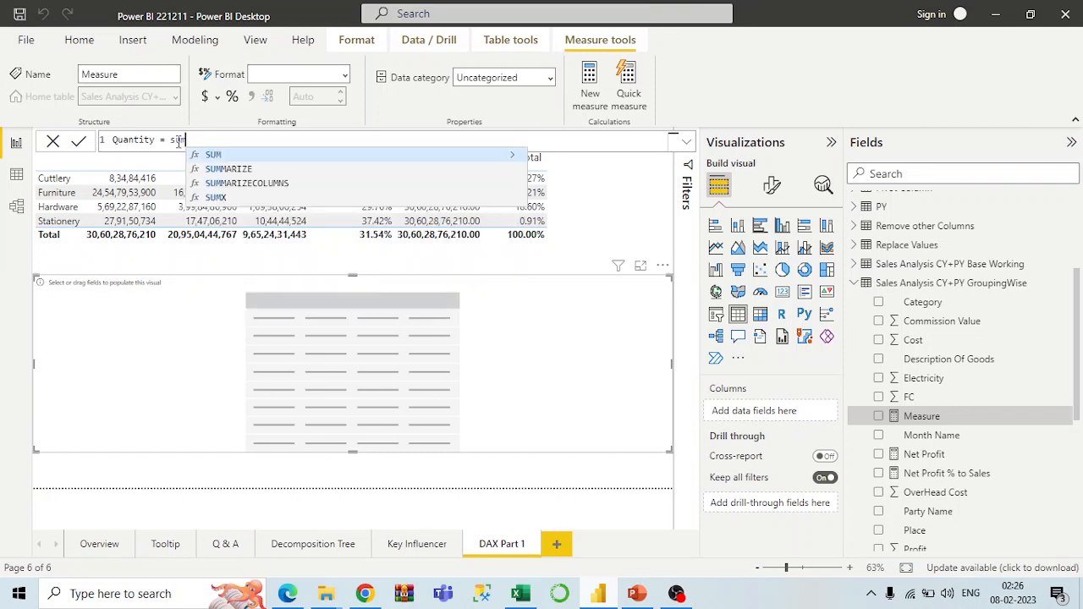
key(Tab)
text([)
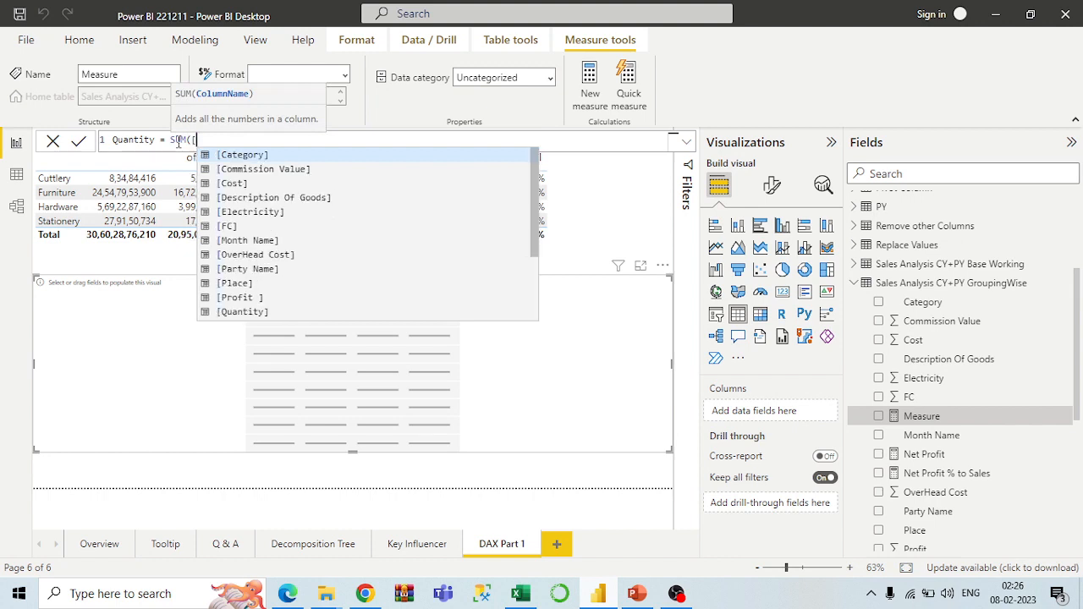
text(qua)
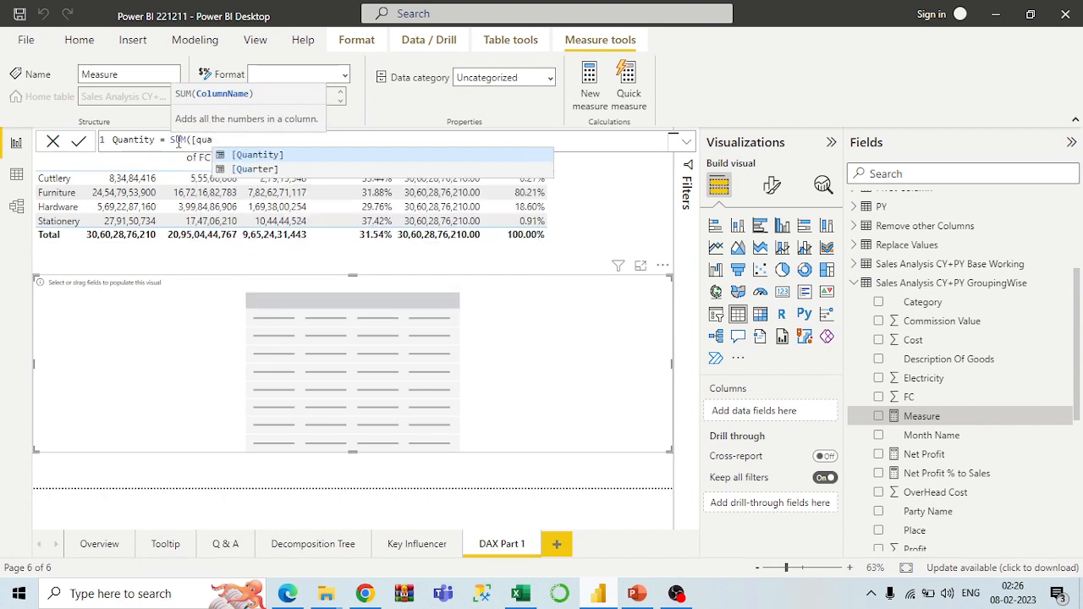
key(BackSpace)
key(BackSpace)
key(BackSpace)
key(BackSpace)
key(BackSpace)
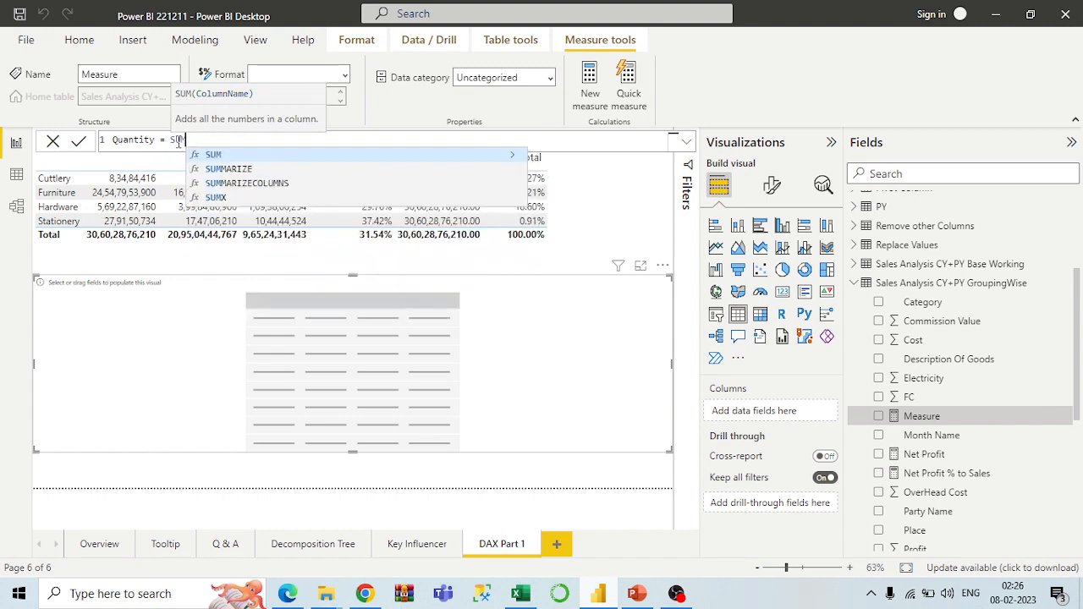
Complete the Quantity measure's formula as SUM('Sales Analysis CY+PY GroupingWise'[Quantity]) and try to save it.
text(()
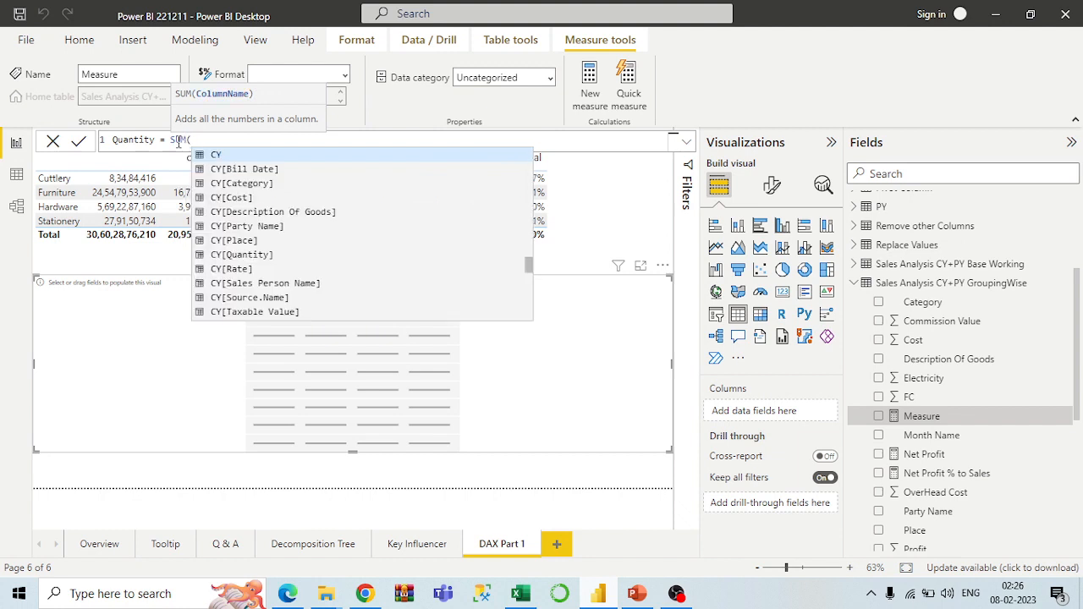
text(q)
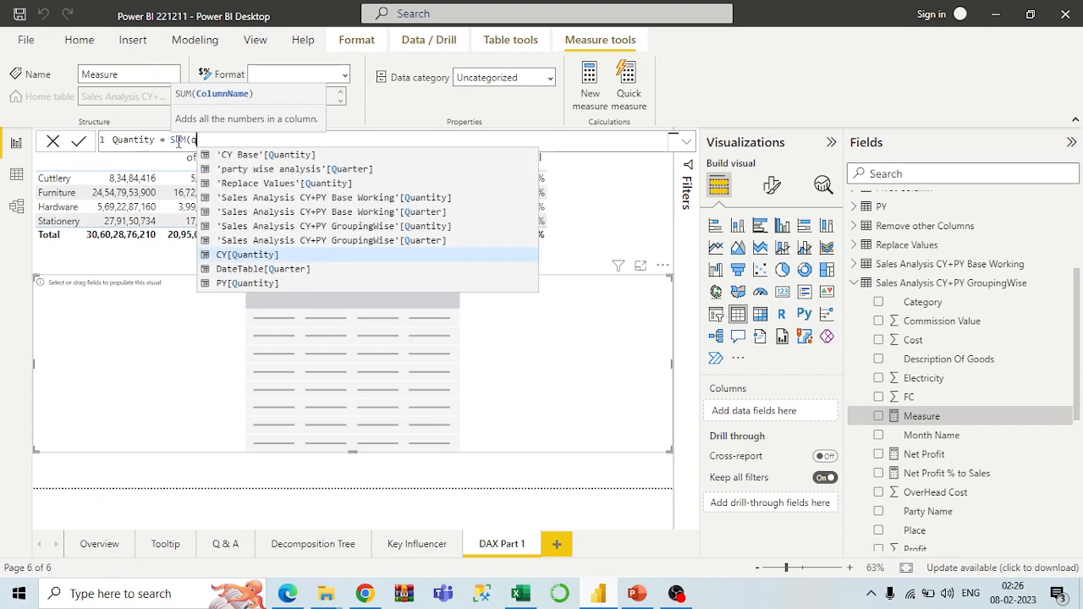
text(uant)
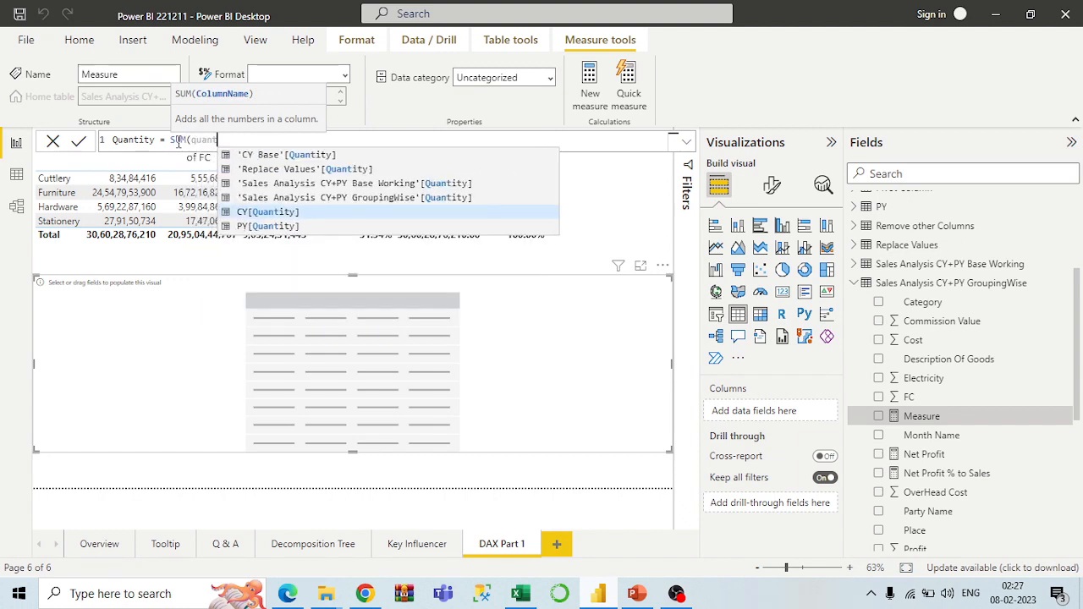
click(333, 198)
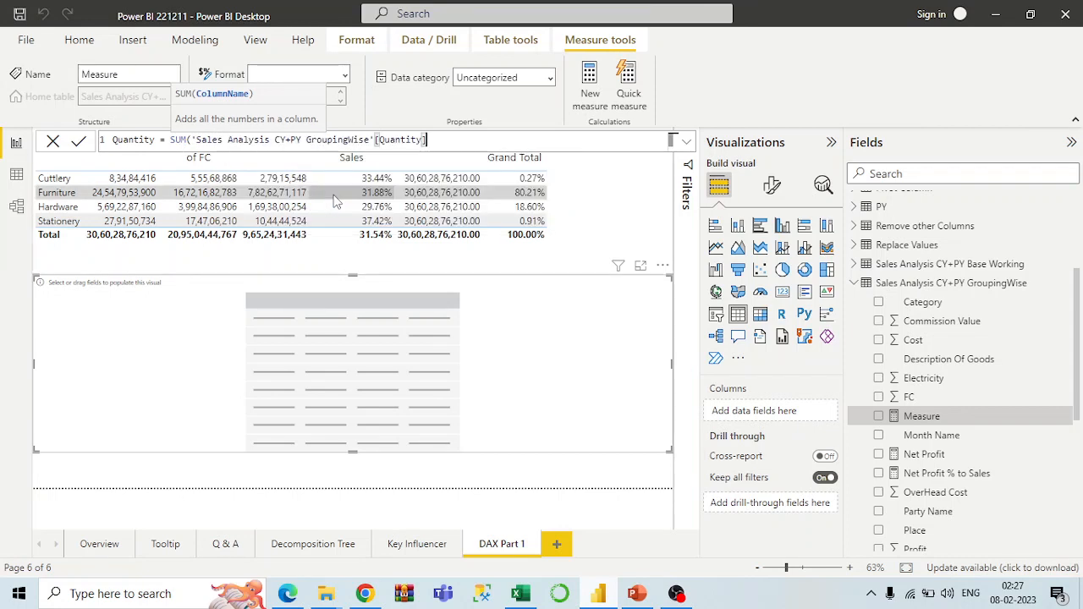
text())
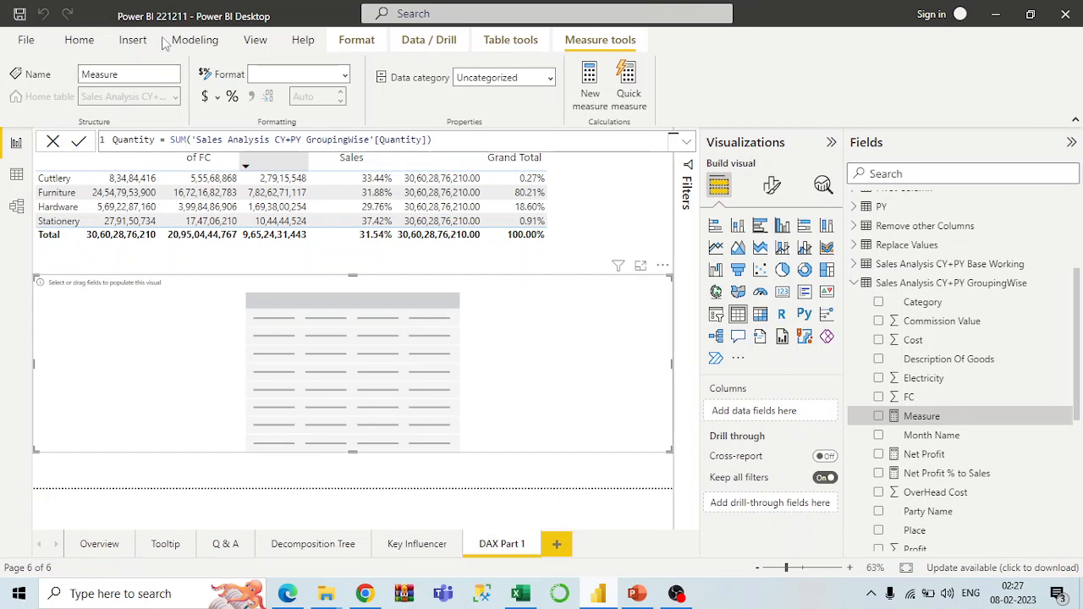
key(Return)
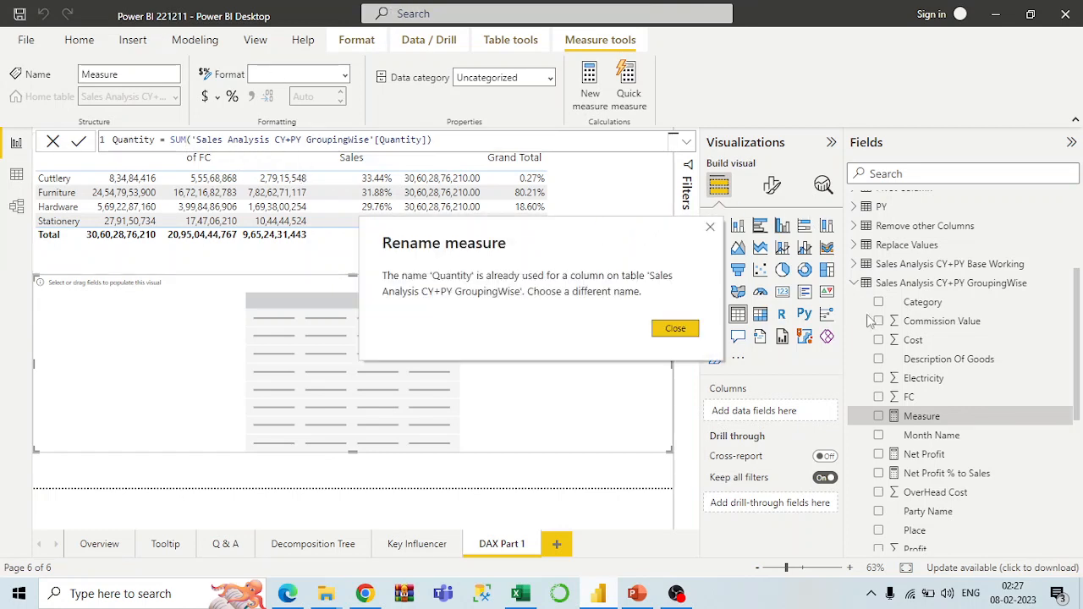
click(676, 329)
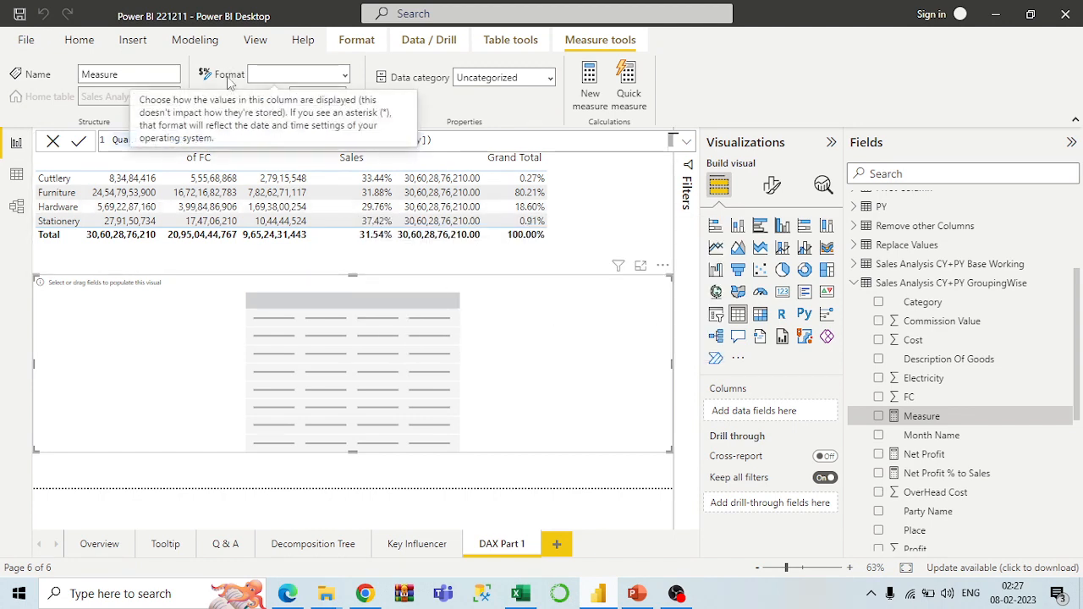
Rename the new measure to Quantity Sold in its formula and save it.
text(Sum)
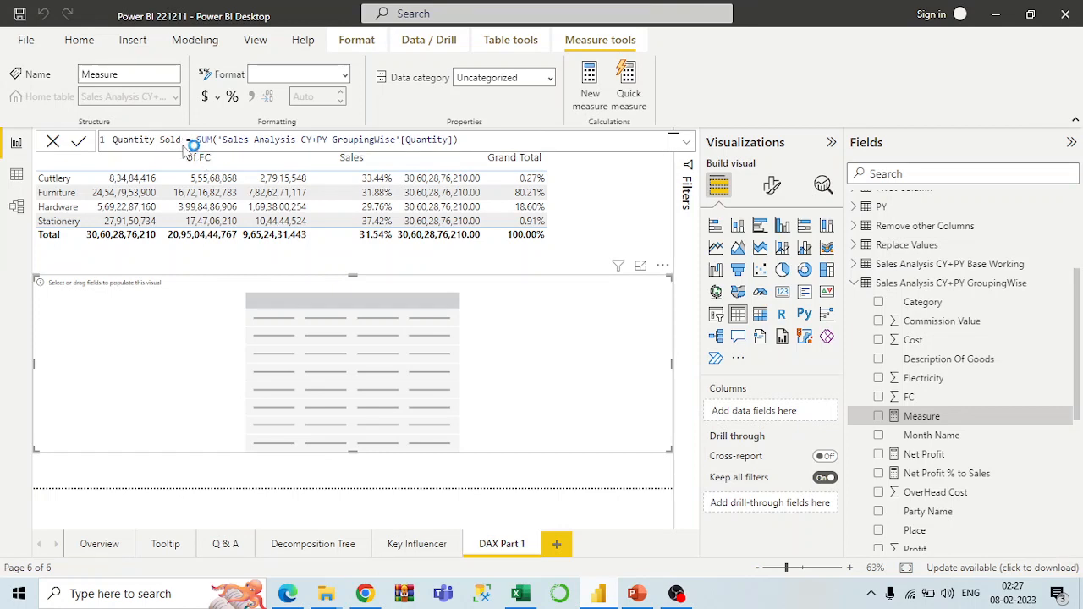
key(Return)
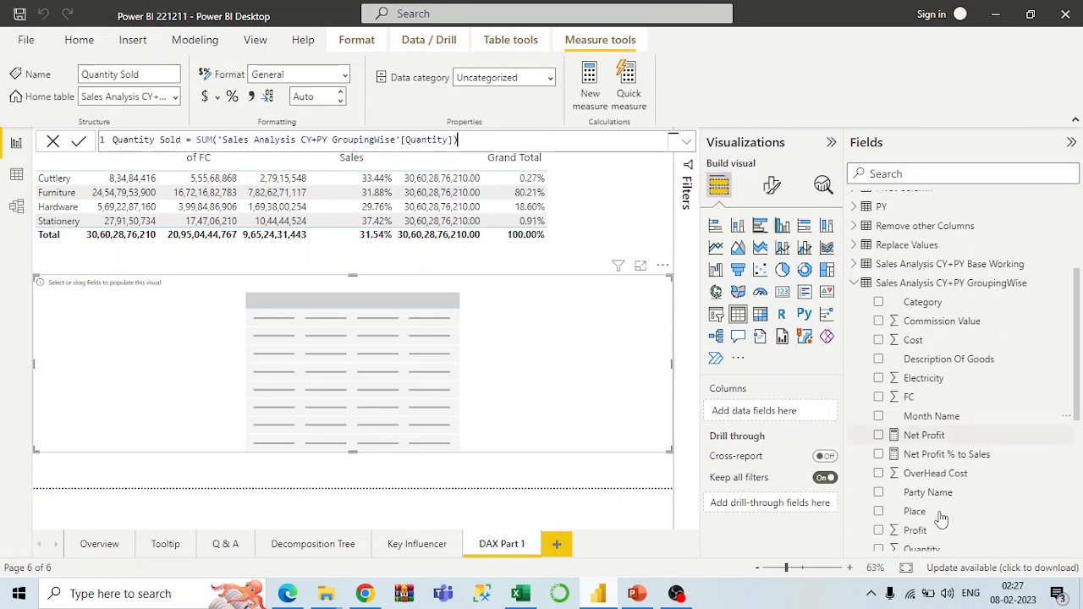
scroll(941, 513, down, 3)
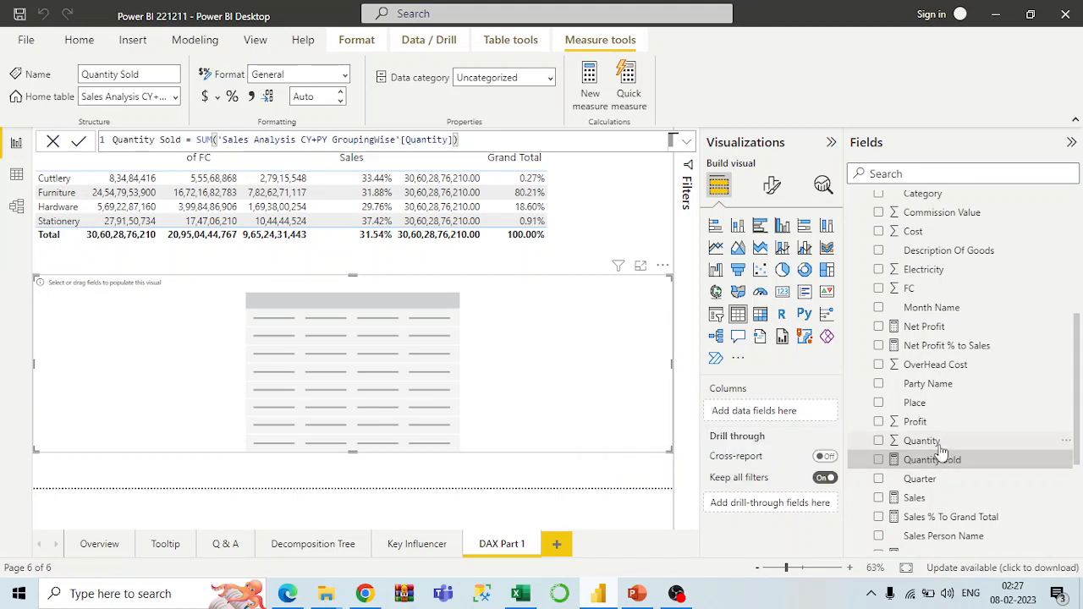
scroll(967, 368, up, 1)
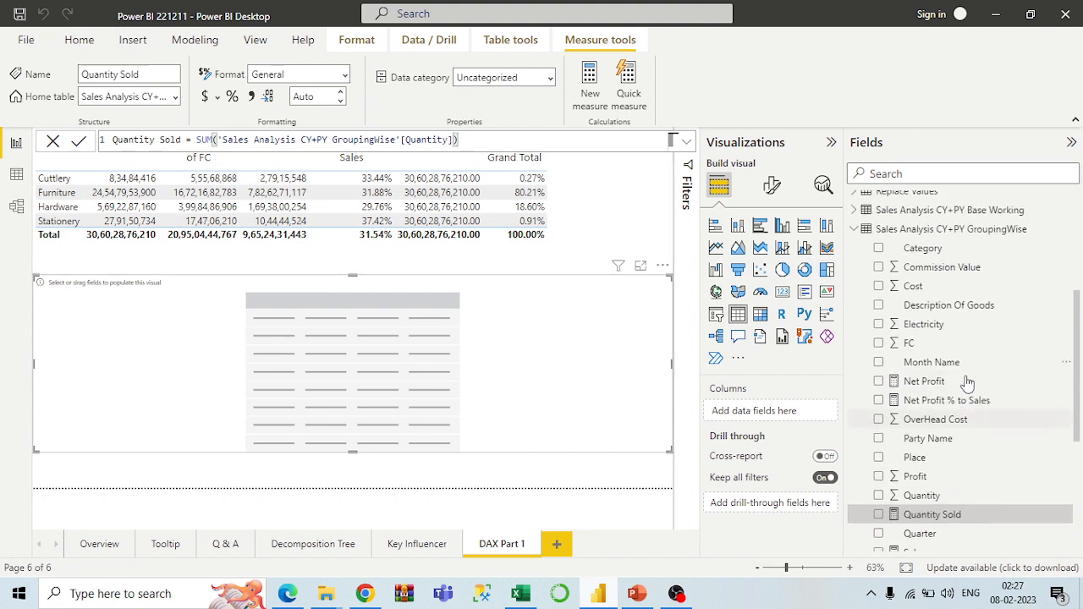
Create a measure named Rate in the Sales Analysis CY+PY GroupingWise table with the formula [Sales]/[Quantity Sold] and save it.
click(895, 234)
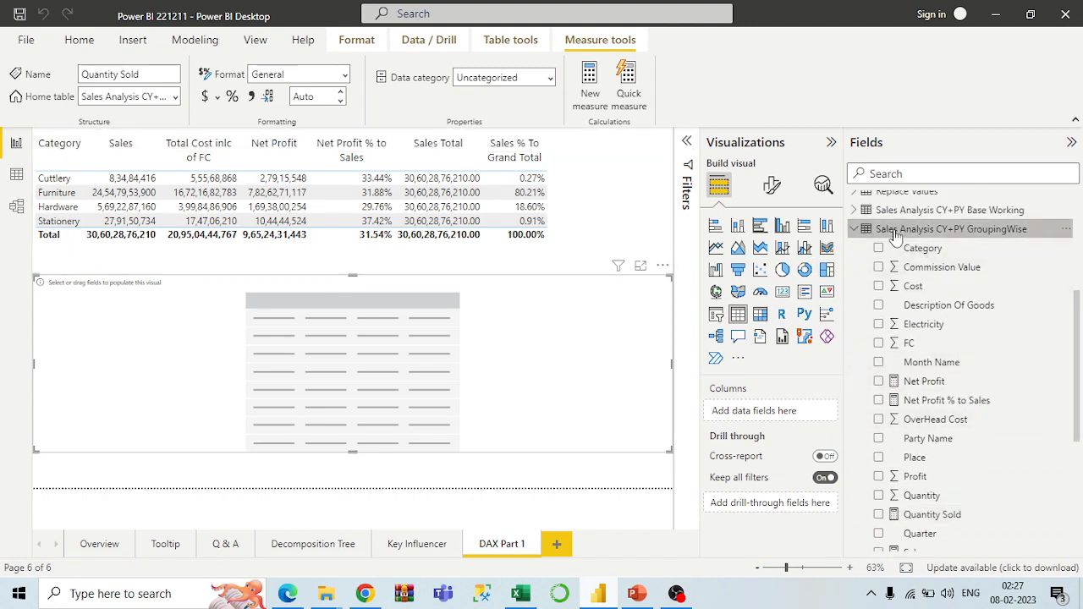
right_click(895, 235)
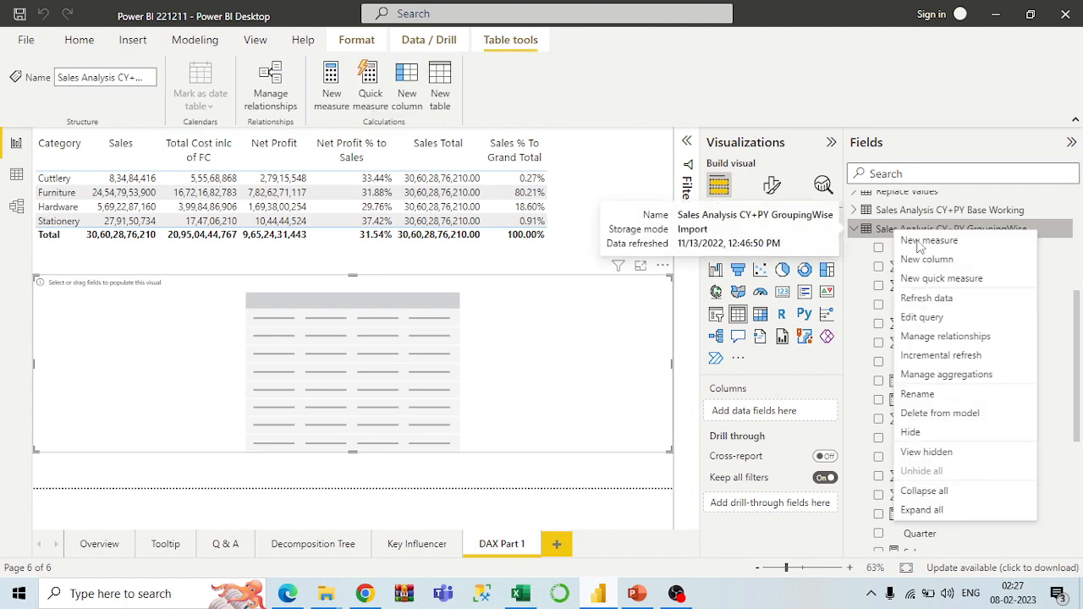
key(Escape)
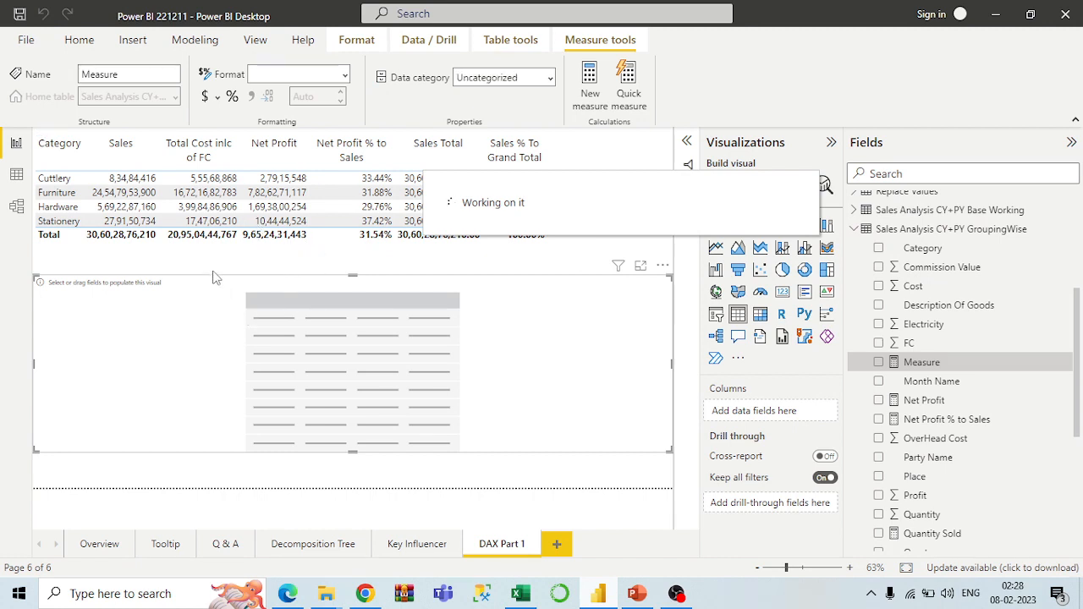
key(ctrl+a)
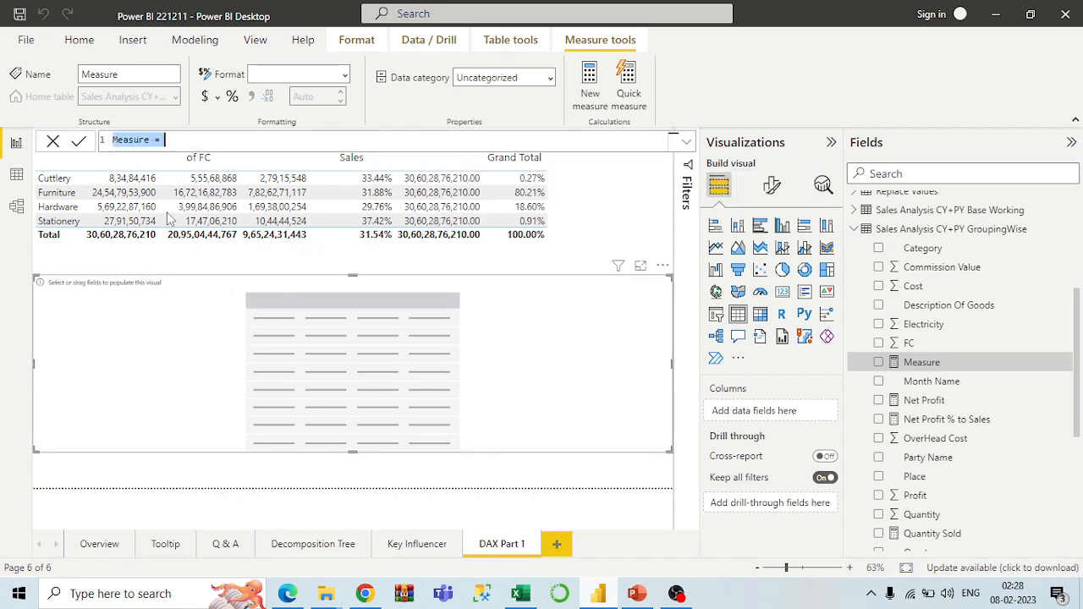
text(Rate)
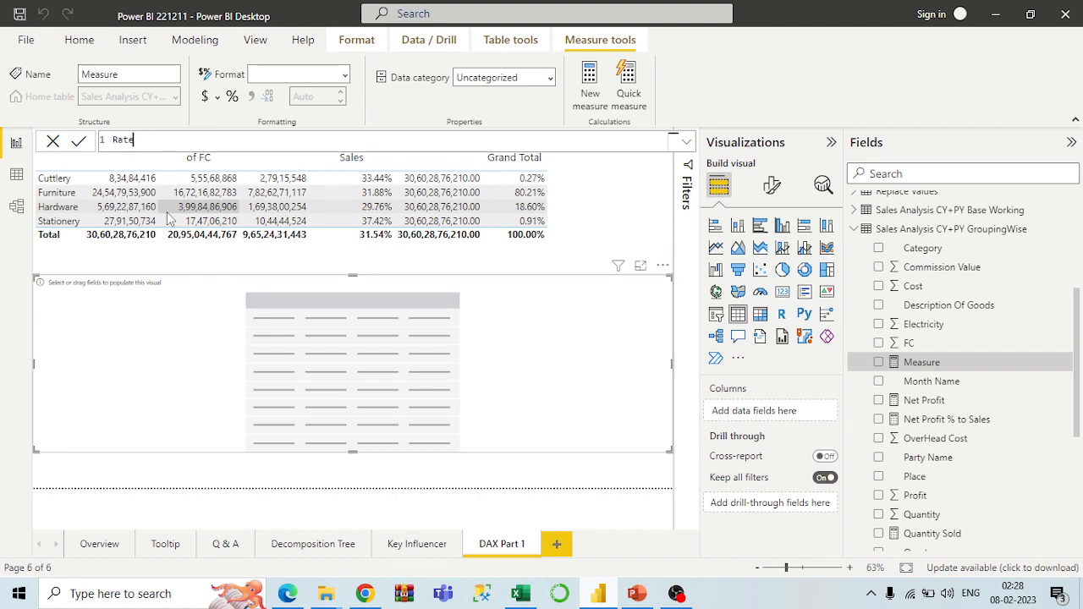
text( = [sa)
text(le)
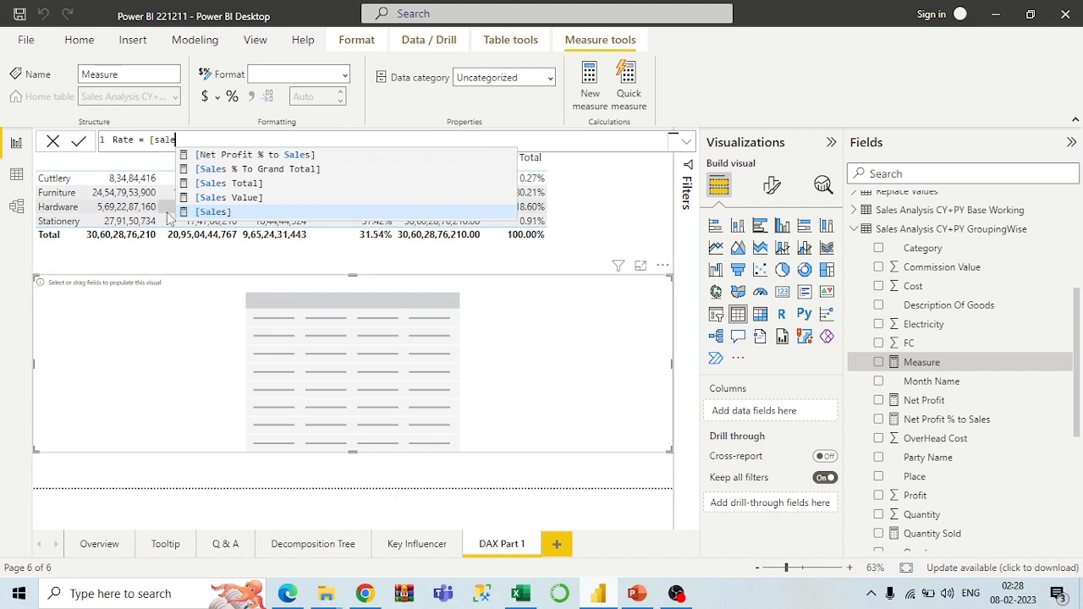
key(Tab)
text(/)
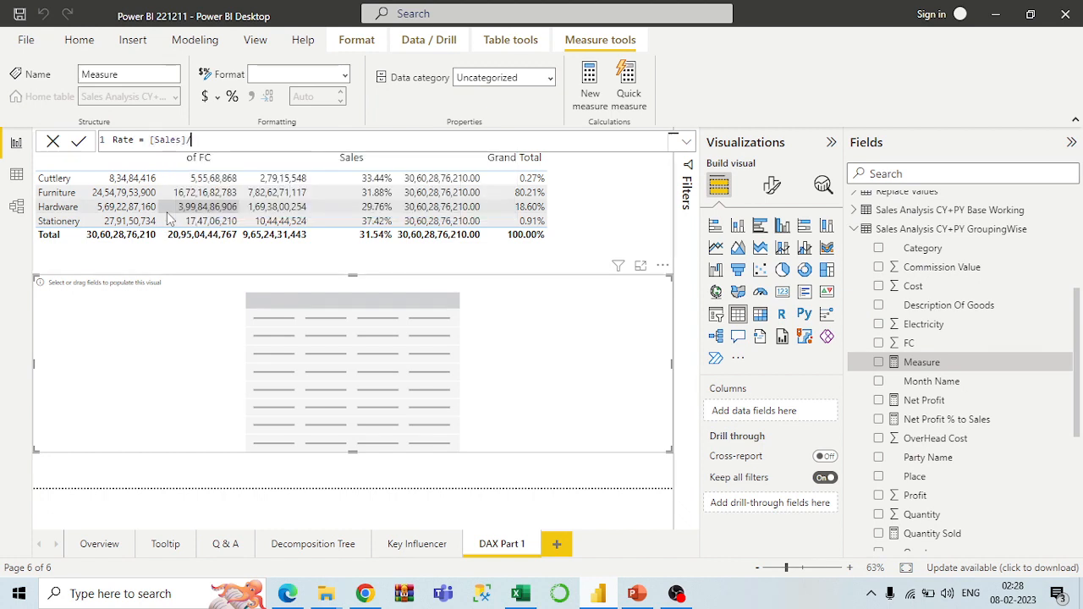
text([q)
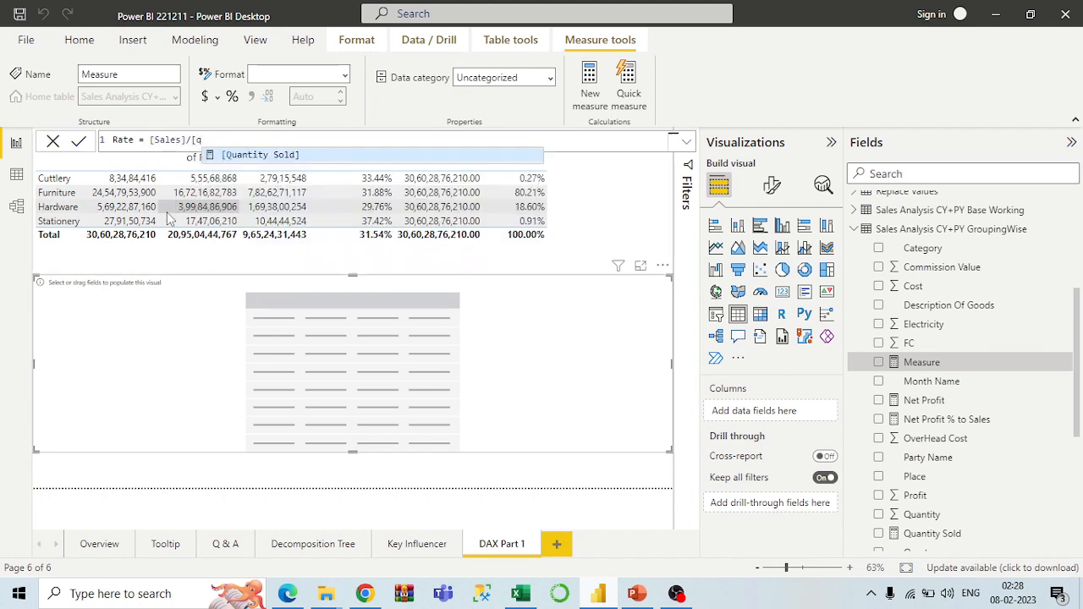
key(Tab)
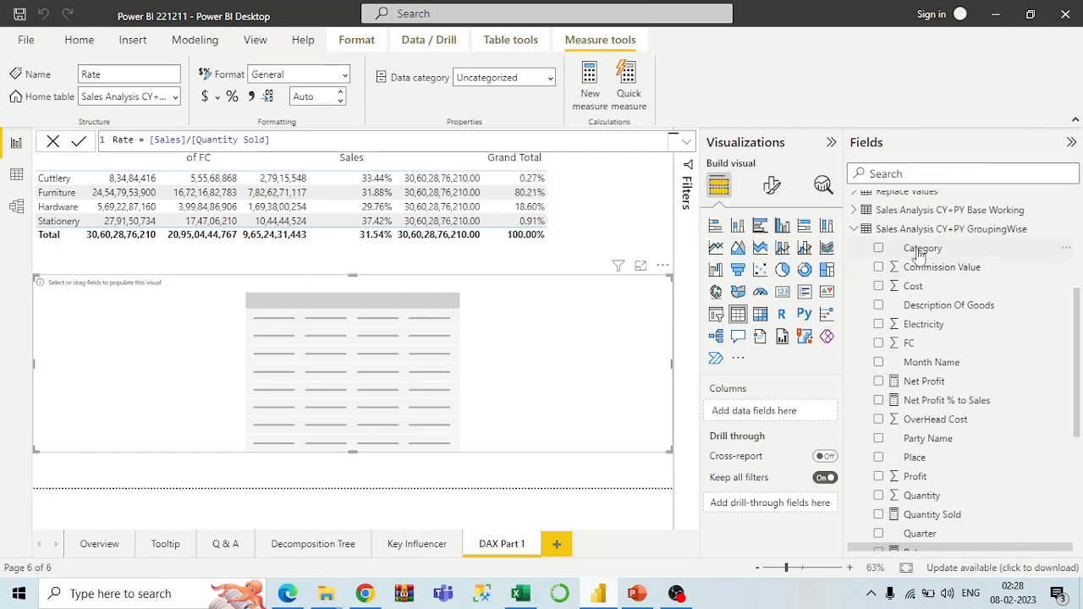
Add Description Of Goods, Quantity Sold and Rate as columns of the empty table visual.
click(879, 305)
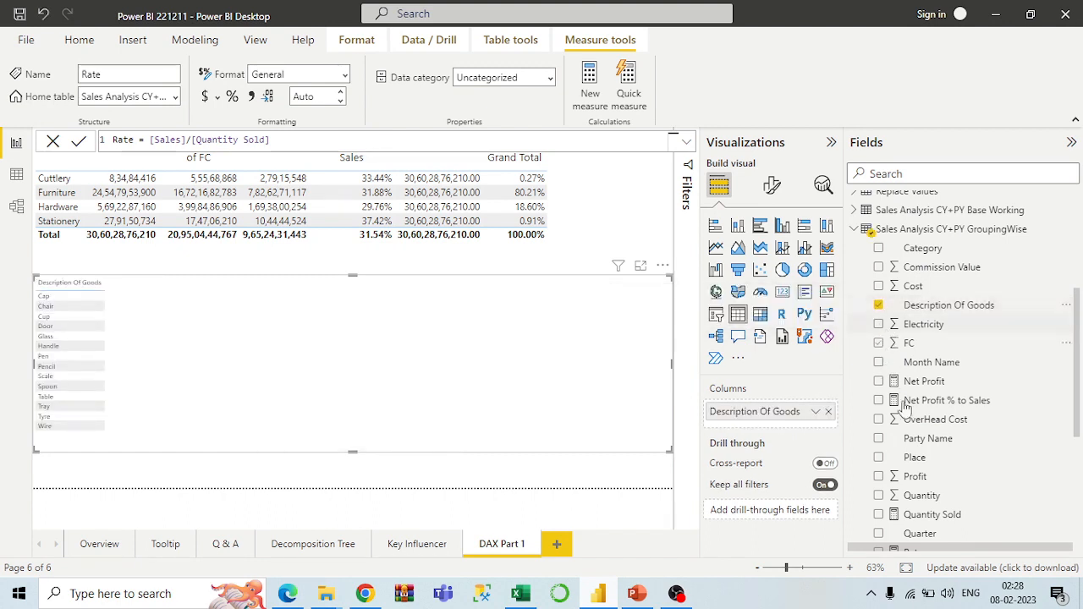
scroll(916, 425, down, 3)
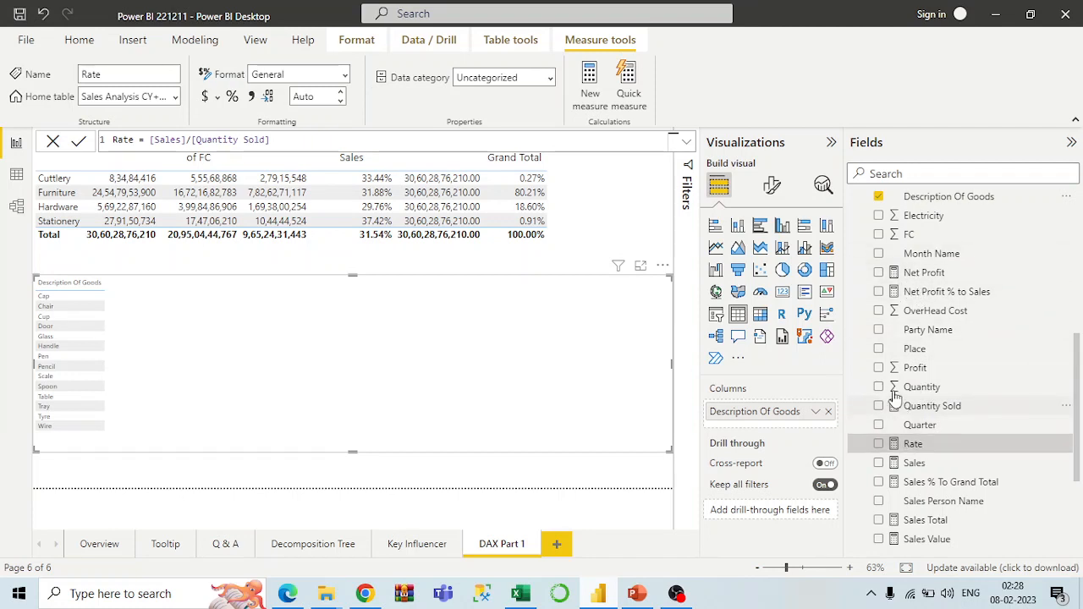
click(879, 408)
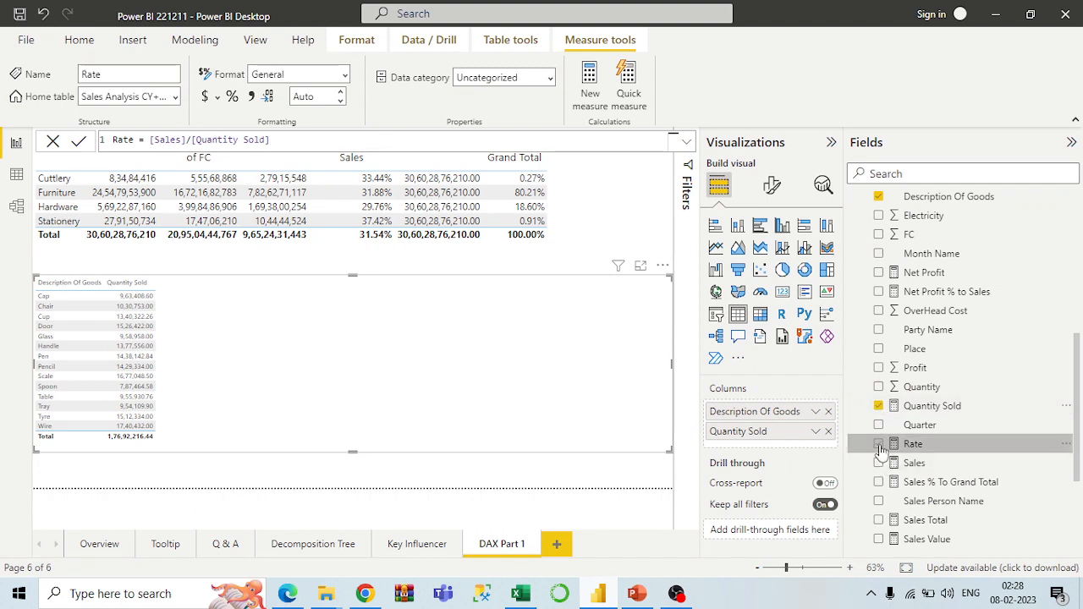
click(879, 445)
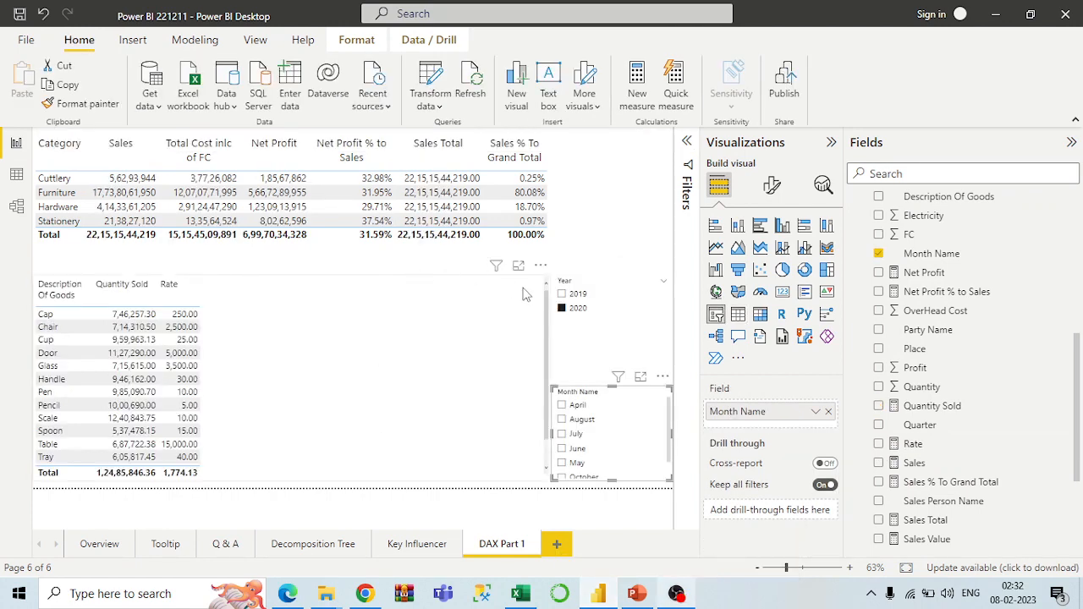
Create a measure named Avg Rate in the Sales Analysis CY+PY GroupingWise table, beginning its formula with the AVERAGE function.
click(474, 284)
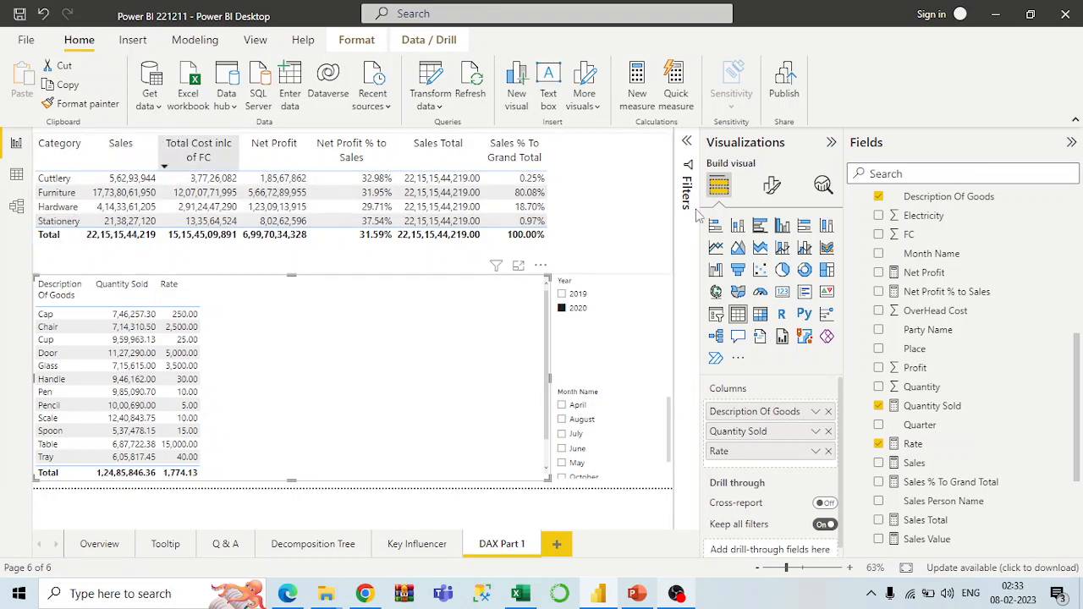
scroll(952, 254, up, 1)
scroll(947, 249, up, 2)
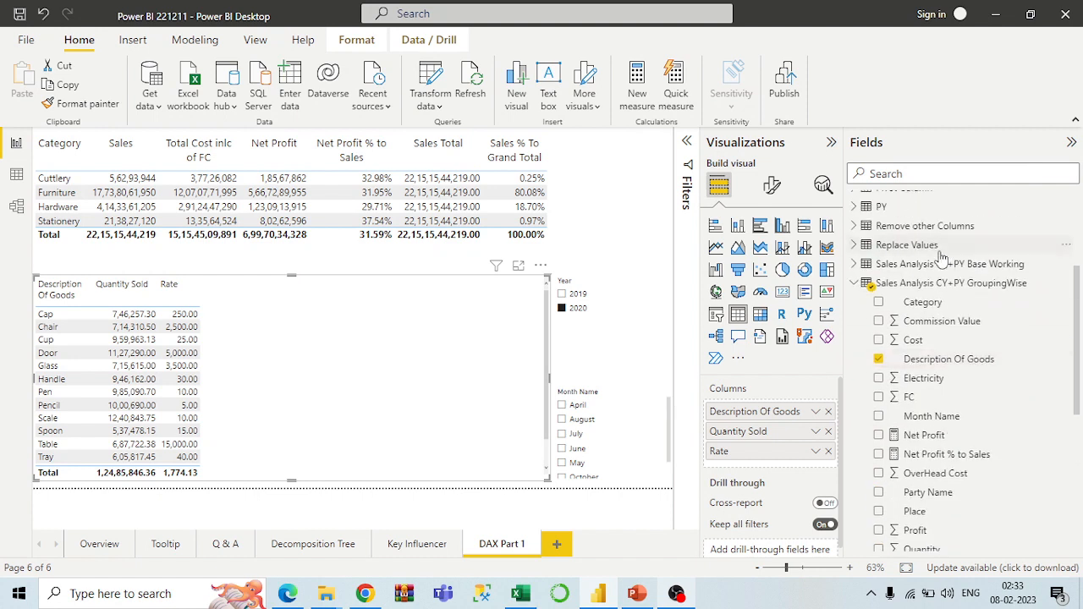
right_click(903, 286)
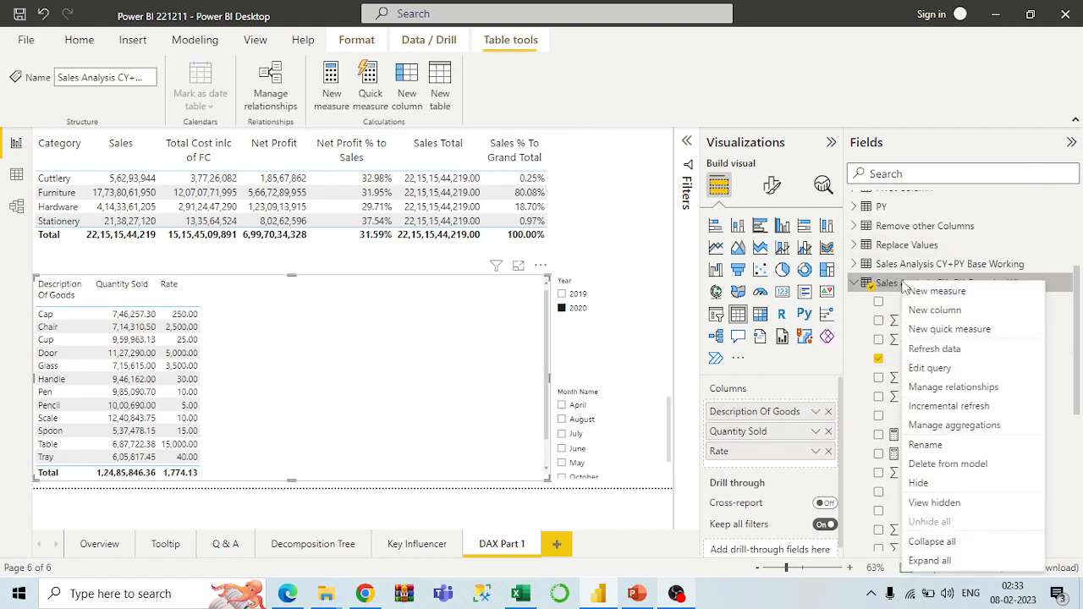
key(Escape)
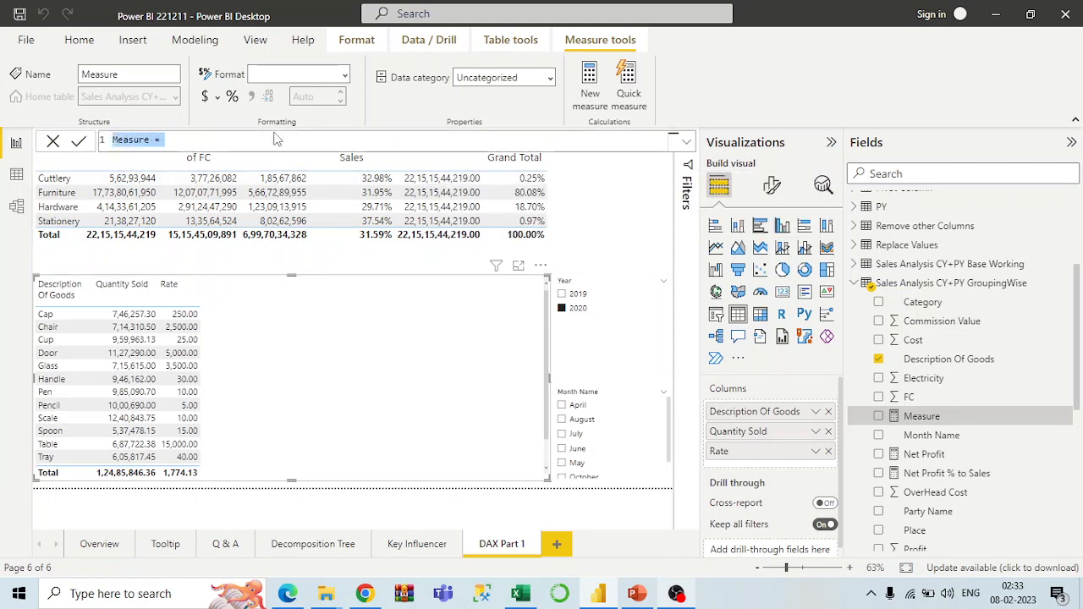
text(Avg Rate)
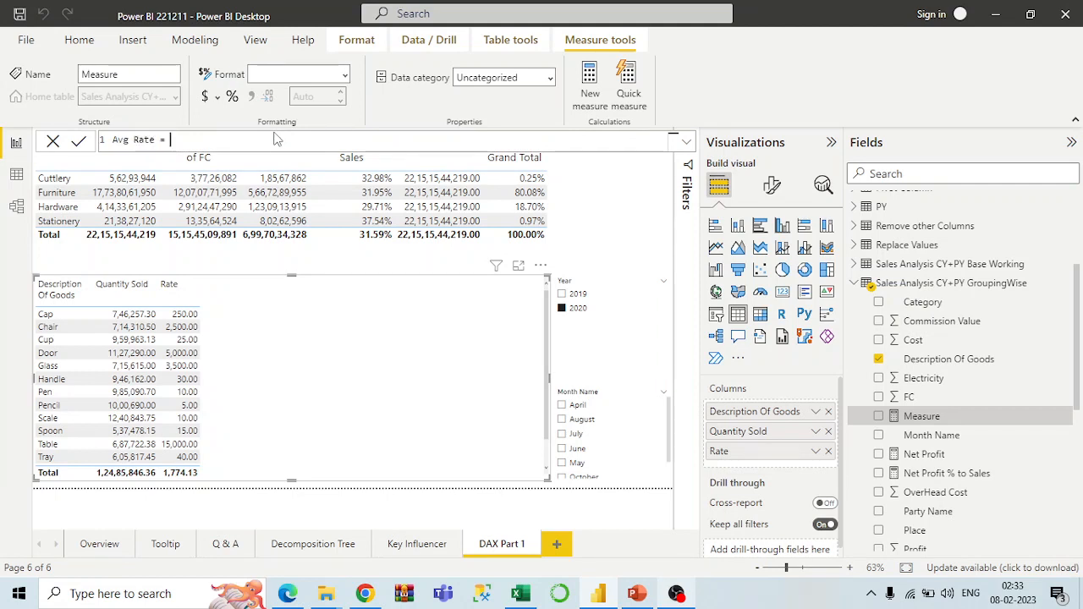
text(Av)
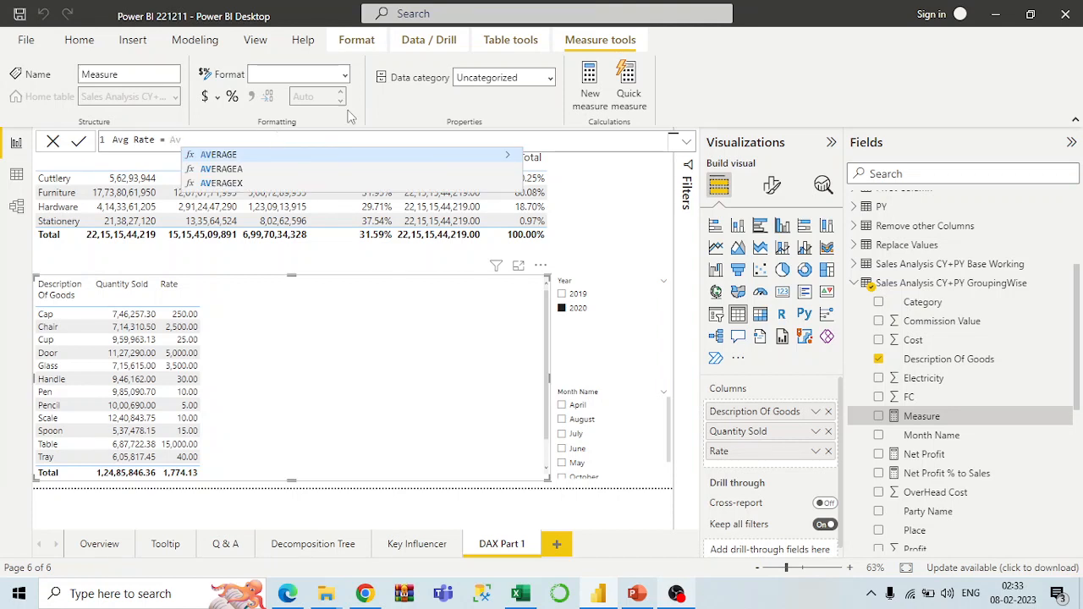
click(510, 158)
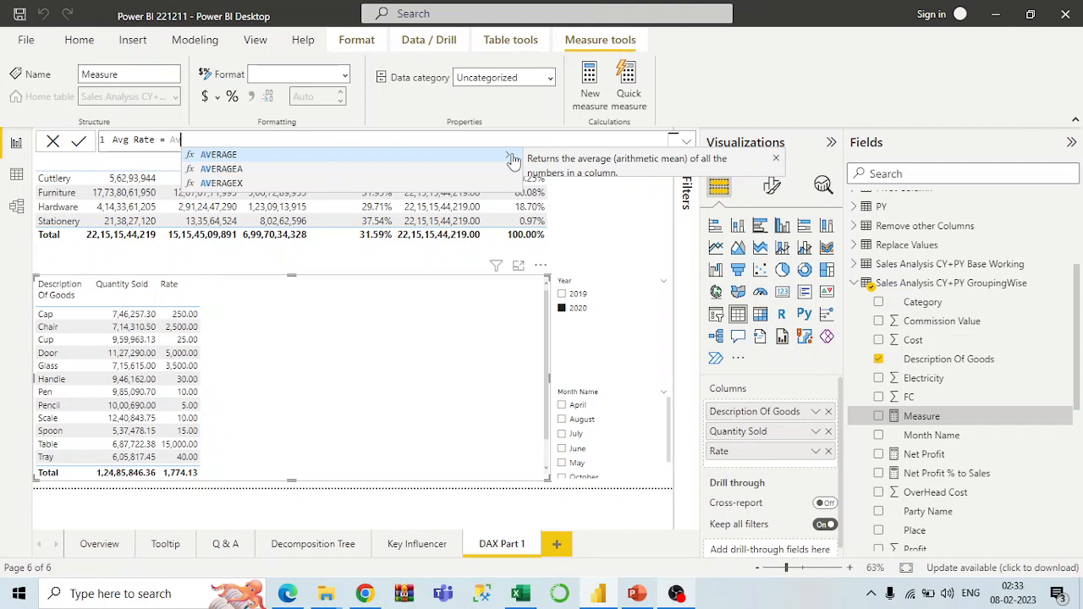
key(Tab)
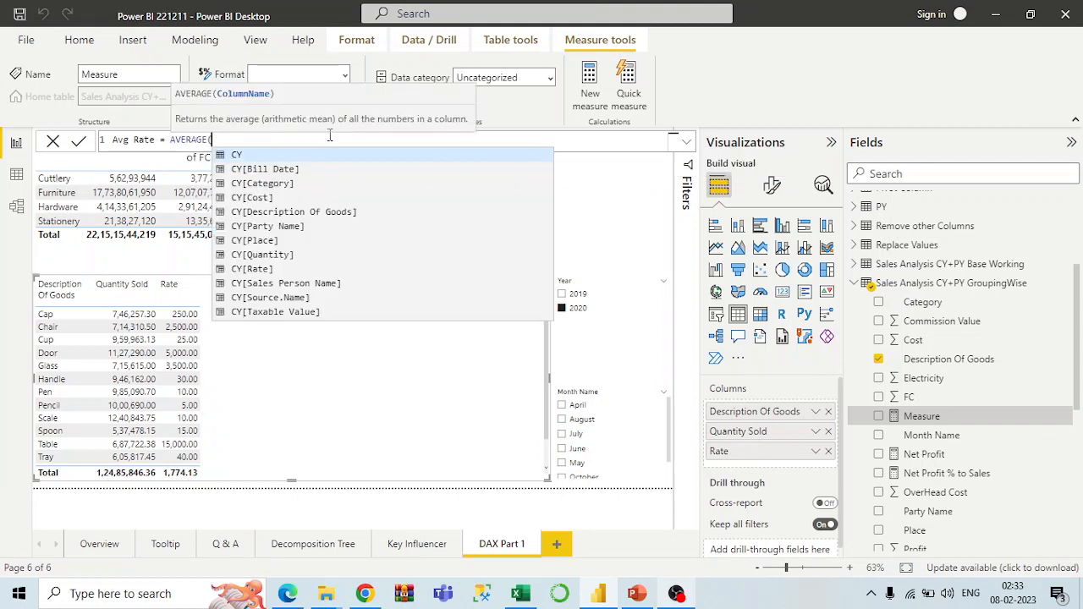
Complete the Avg Rate formula as the AVERAGE of 'Sales Analysis CY+PY Base Working'[Rate] and save the measure.
text([ra)
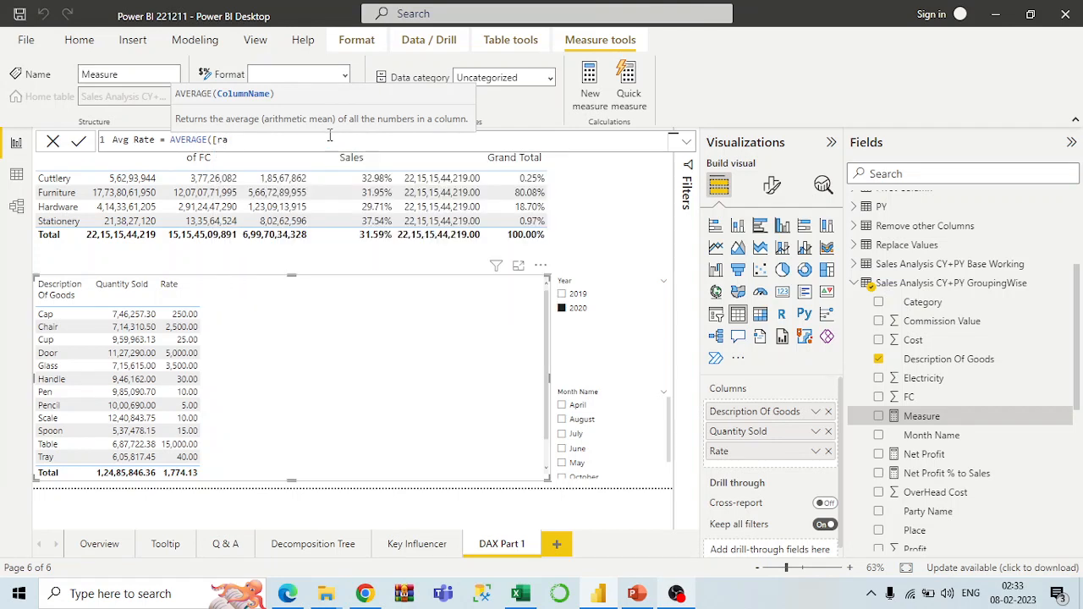
key(BackSpace)
key(BackSpace)
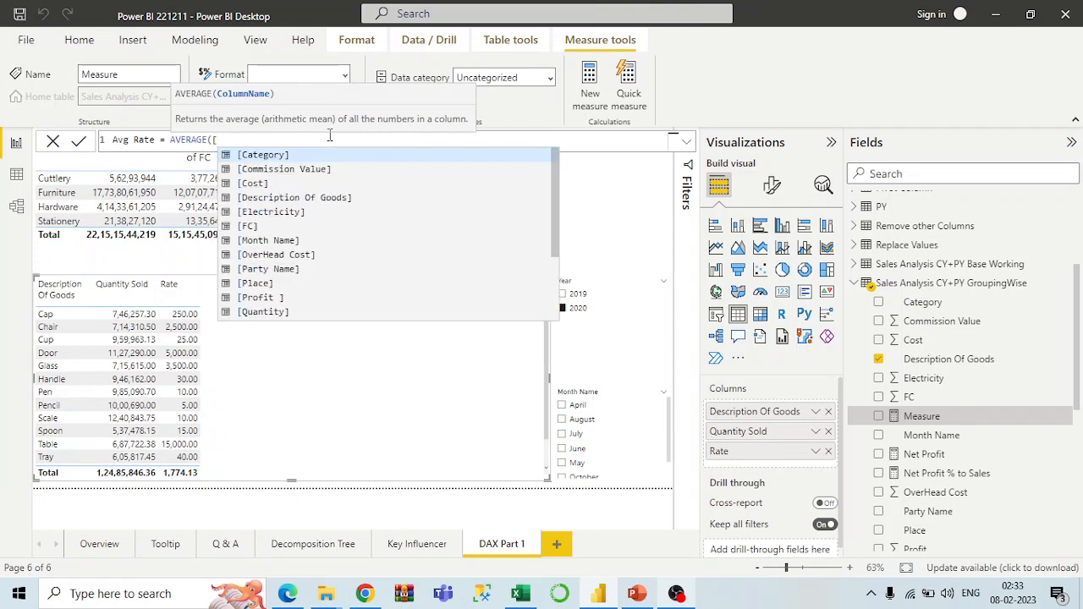
key(BackSpace)
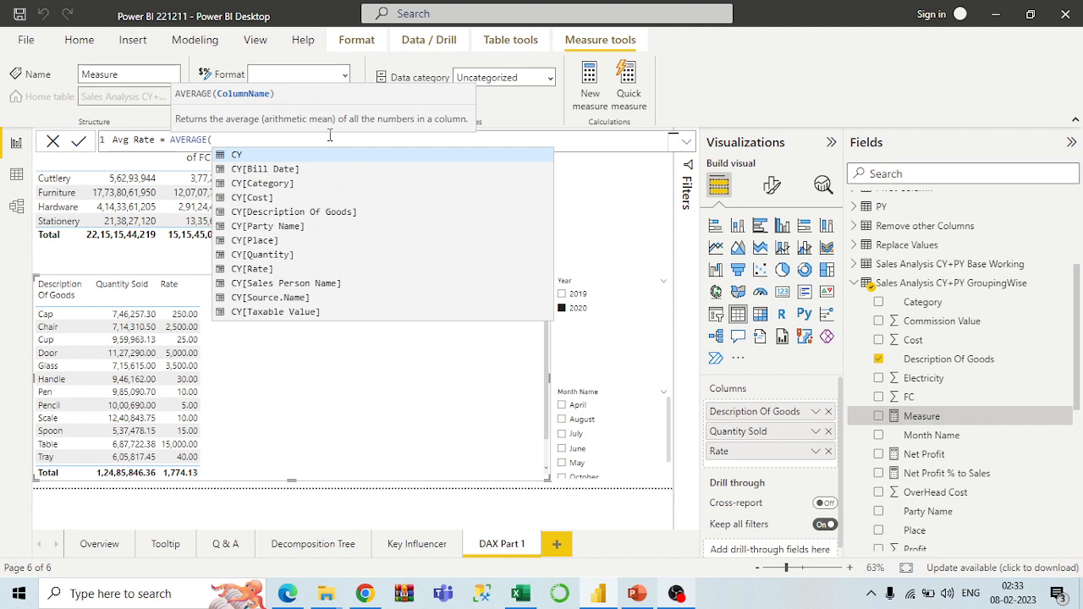
text(rate)
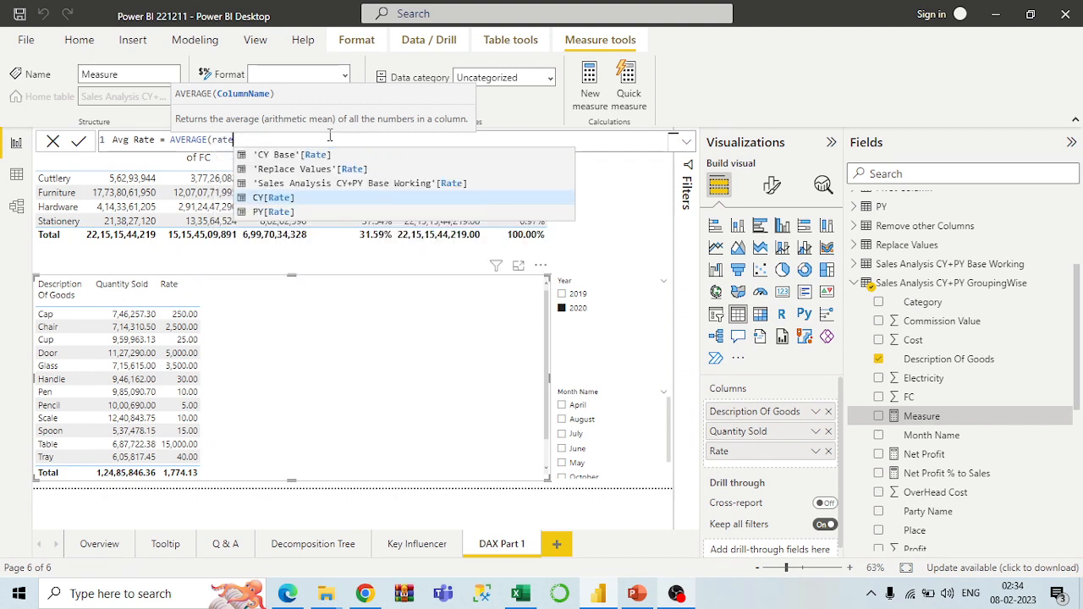
key(Up)
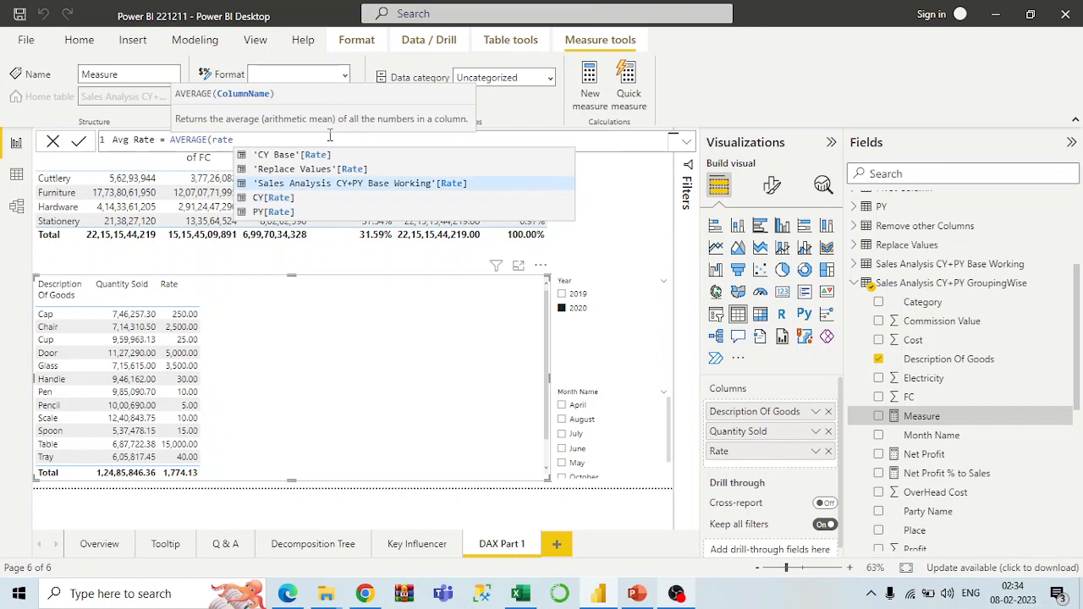
key(Tab)
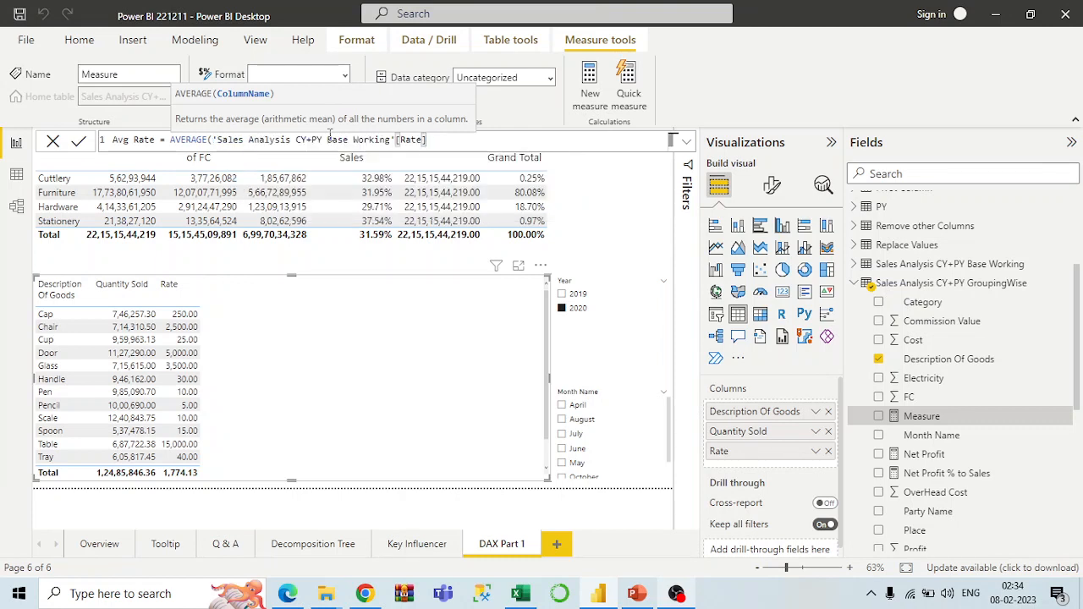
text())
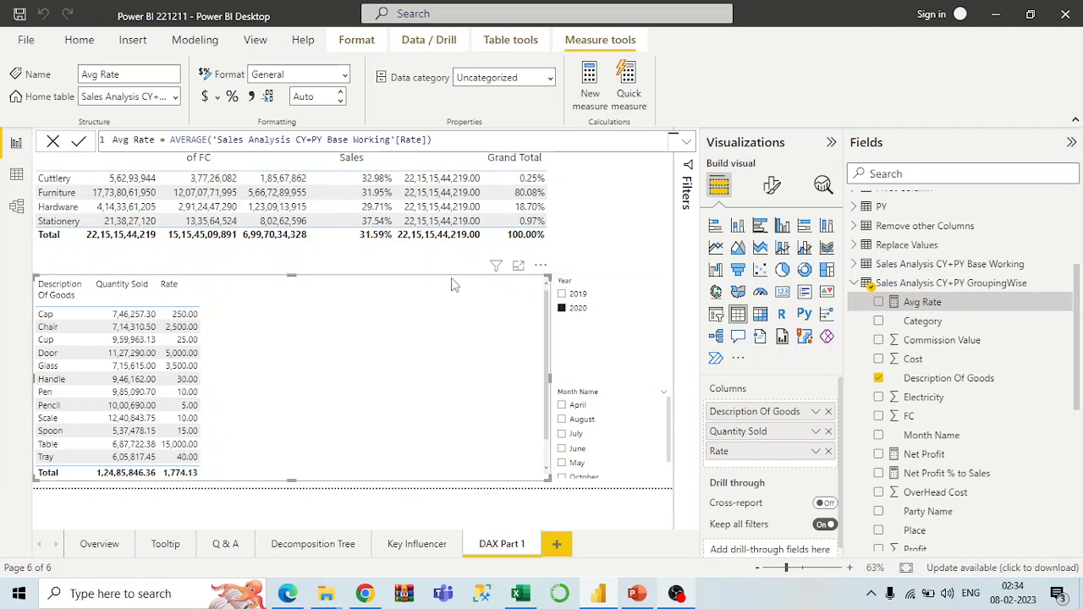
Add the Avg Rate measure as a column of the table visual by Category.
click(594, 254)
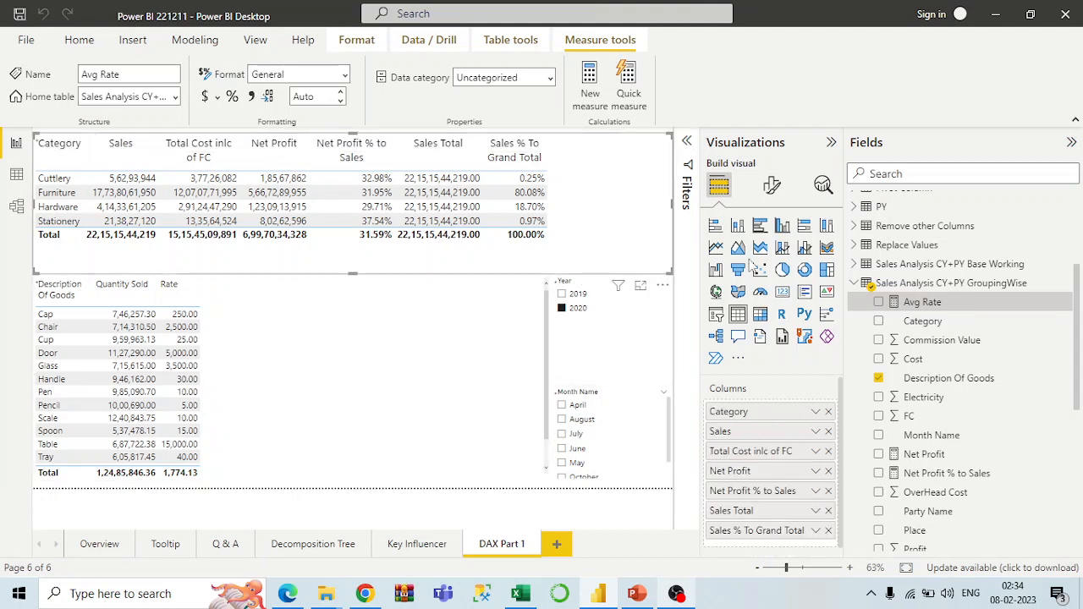
click(879, 303)
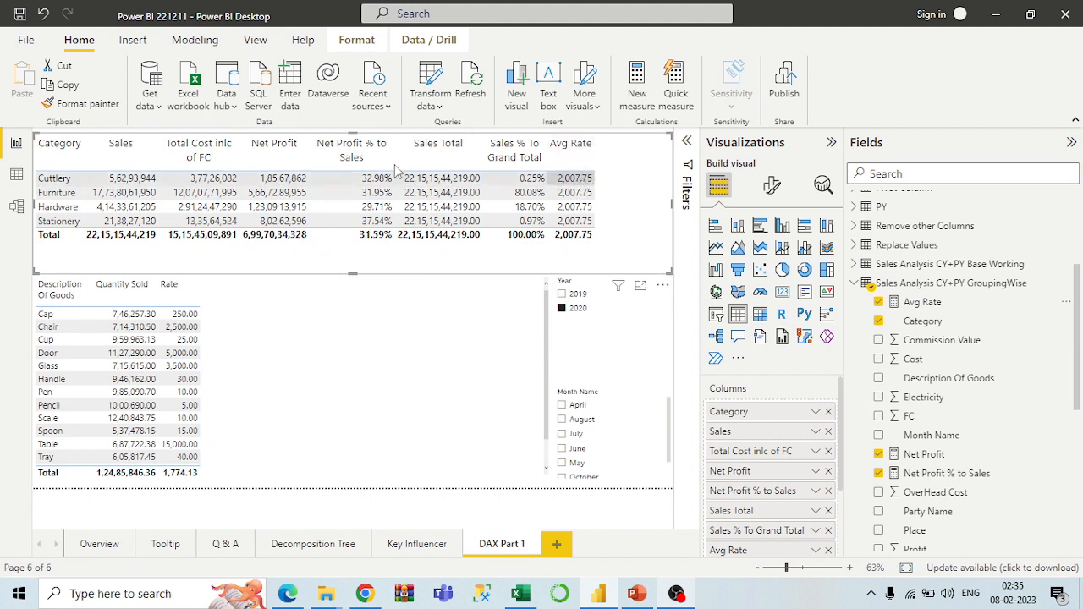
click(58, 149)
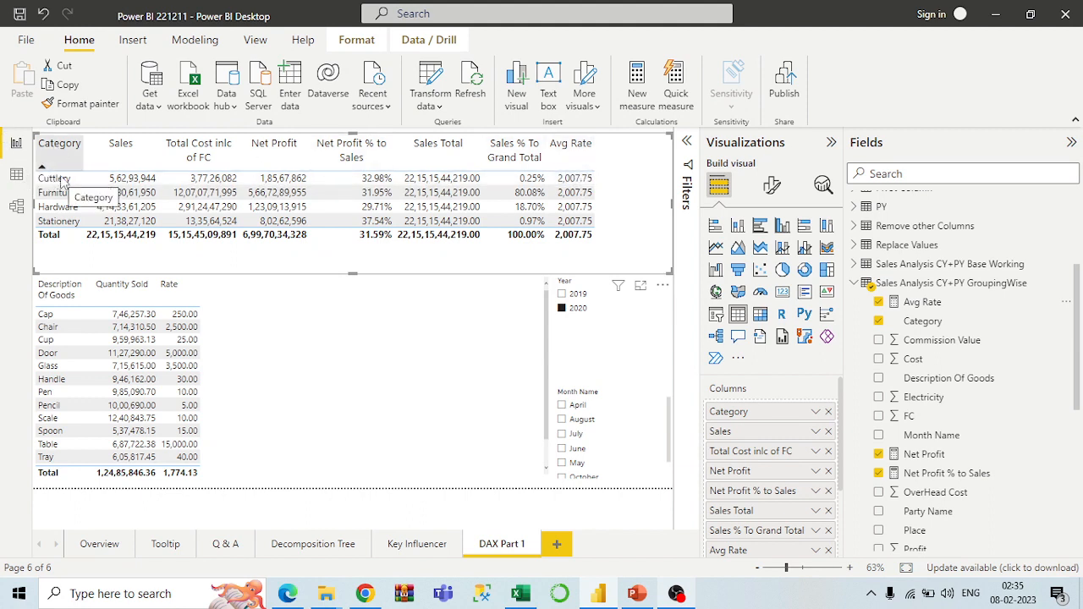
click(61, 339)
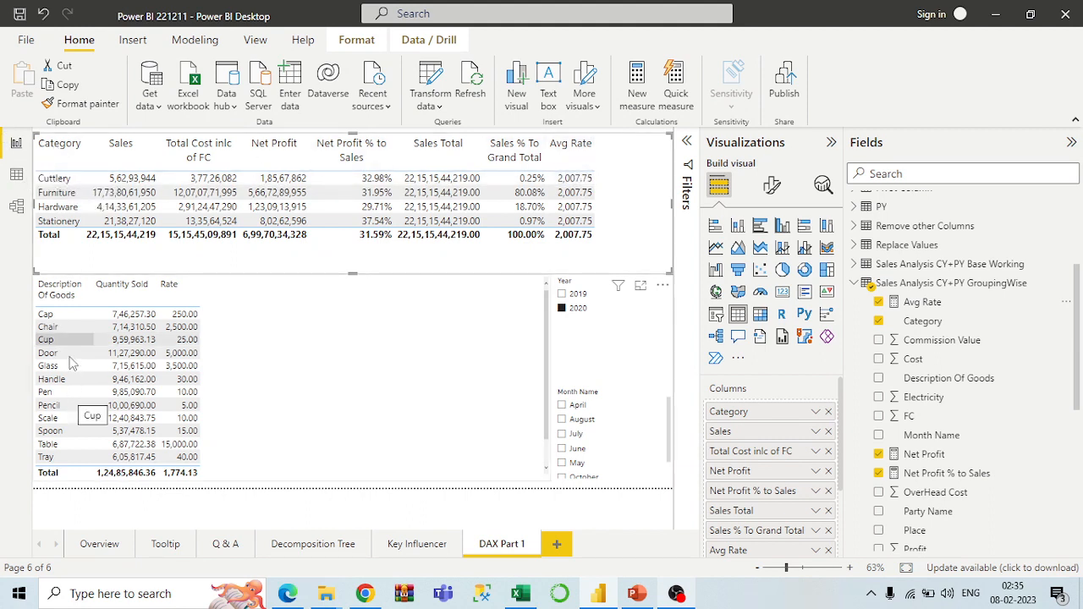
click(609, 188)
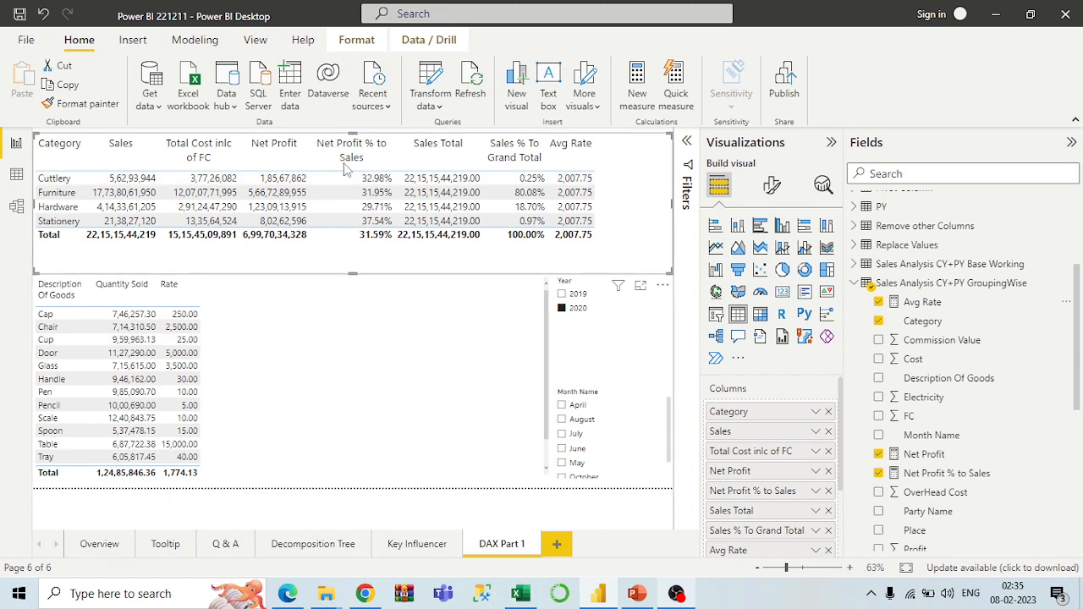
click(78, 179)
click(72, 179)
click(95, 181)
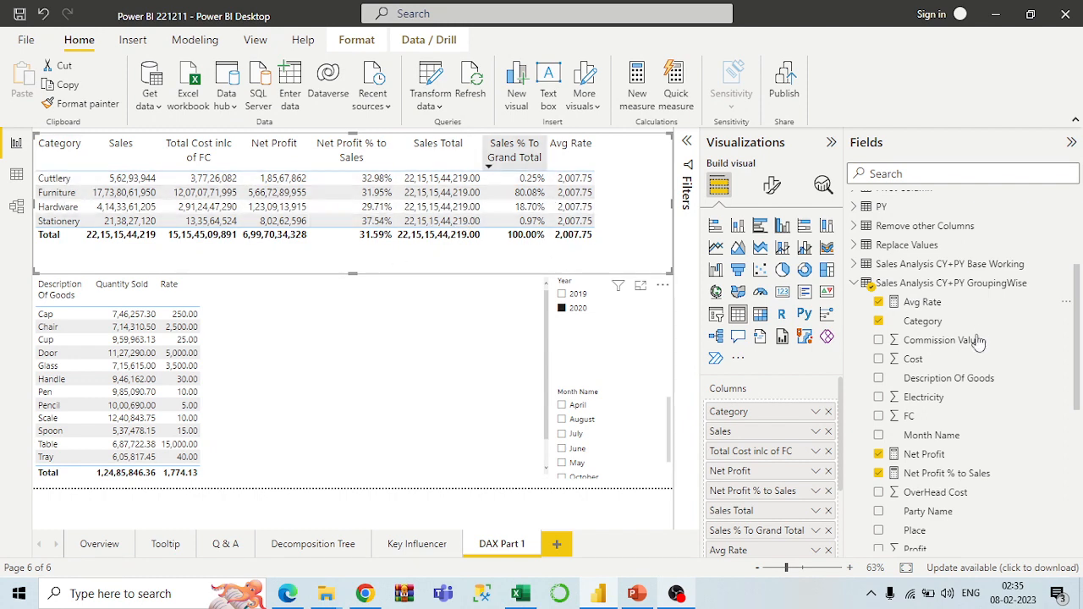
Create a measure named Min Sales in the Sales Analysis CY+PY GroupingWise table and try the formula MIN([Sales]).
right_click(902, 288)
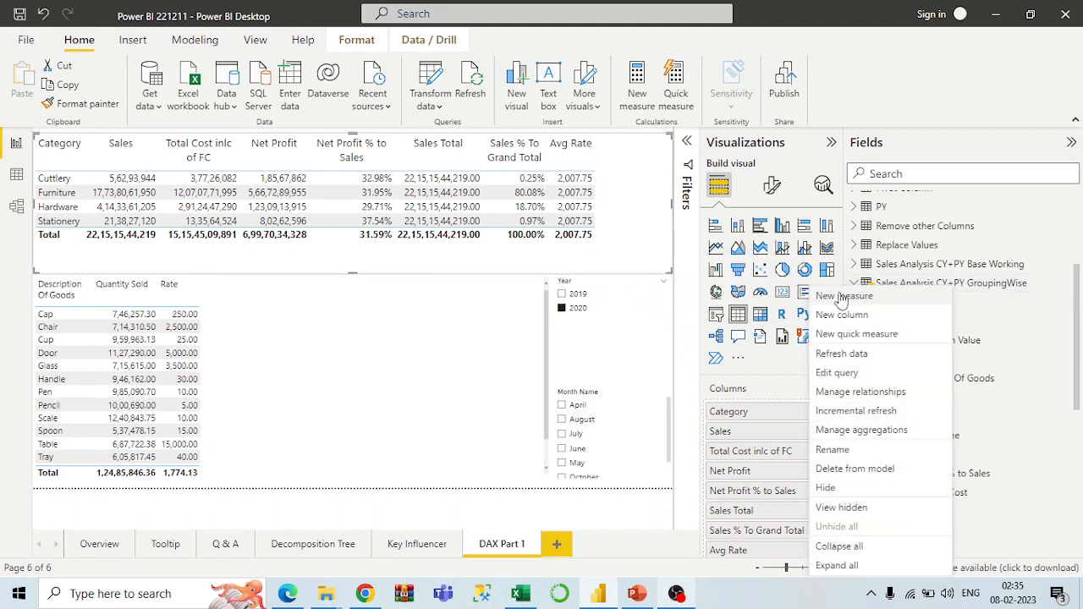
key(Escape)
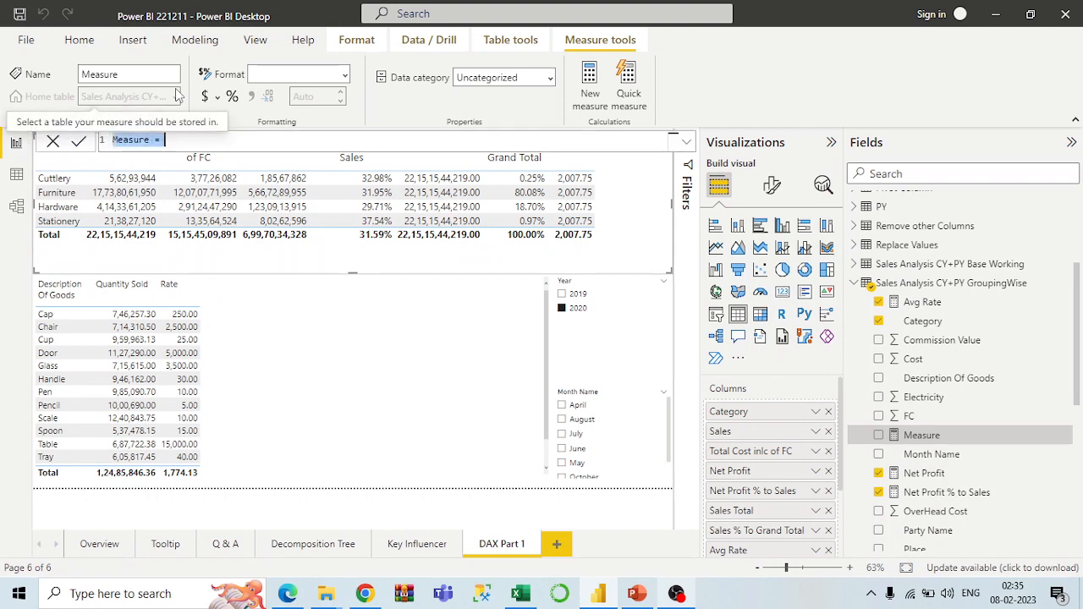
text(Mi)
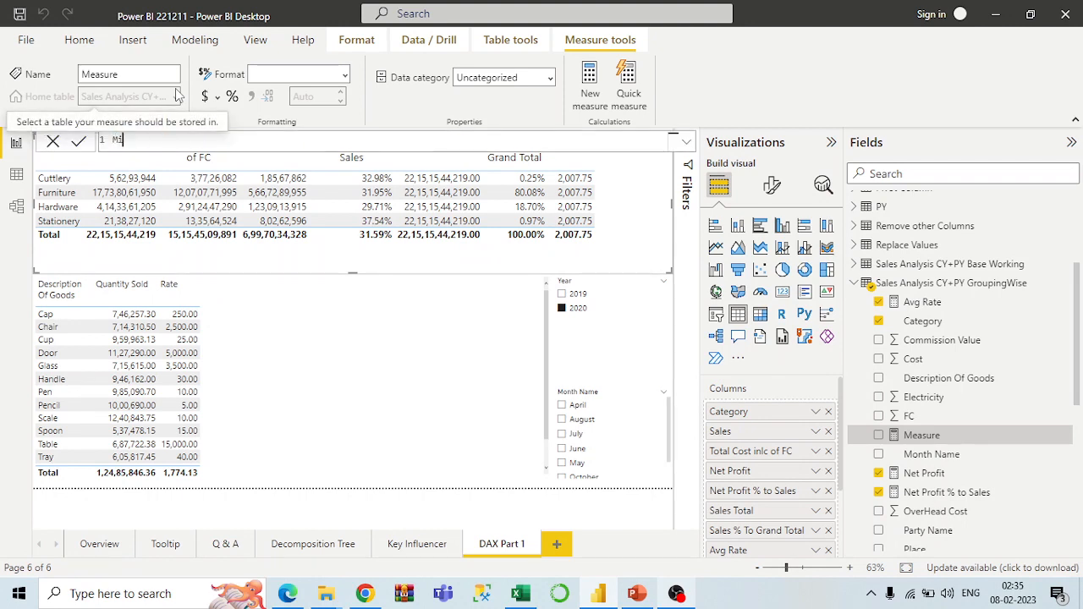
text(n Sales = min)
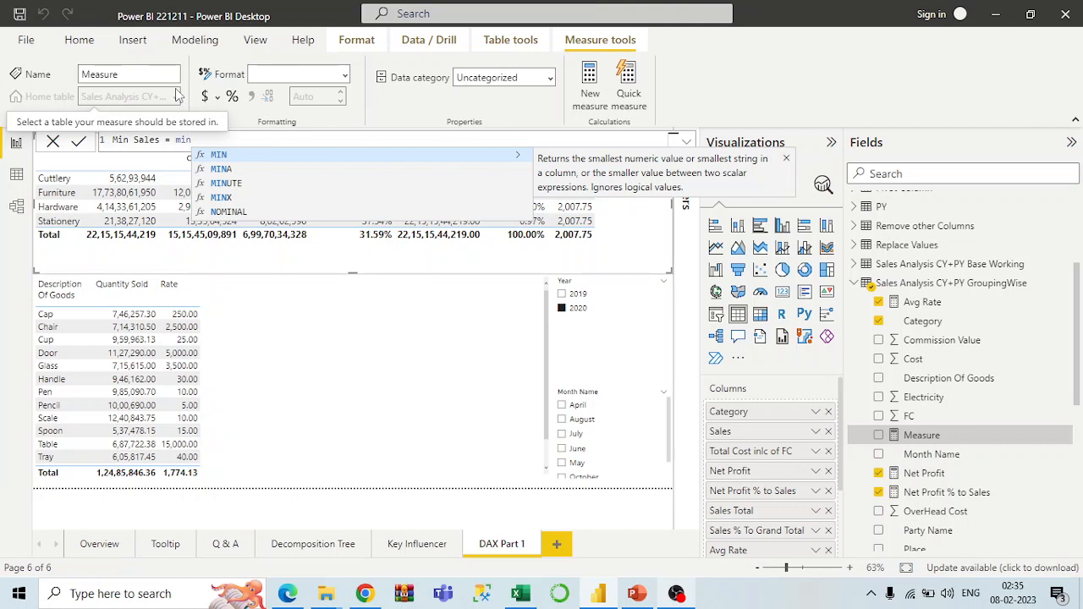
key(Tab)
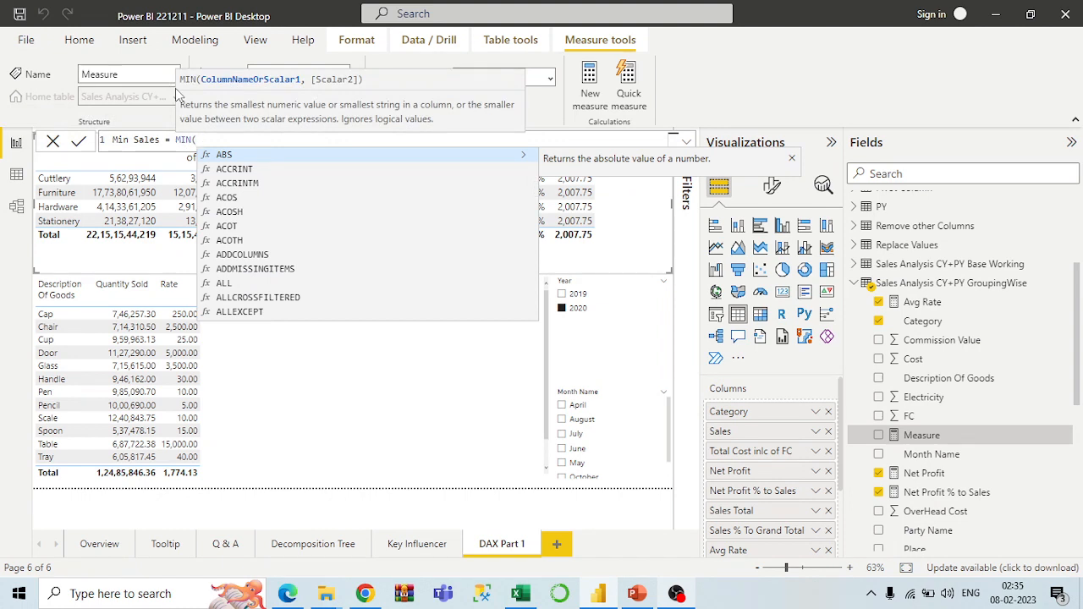
text([sal)
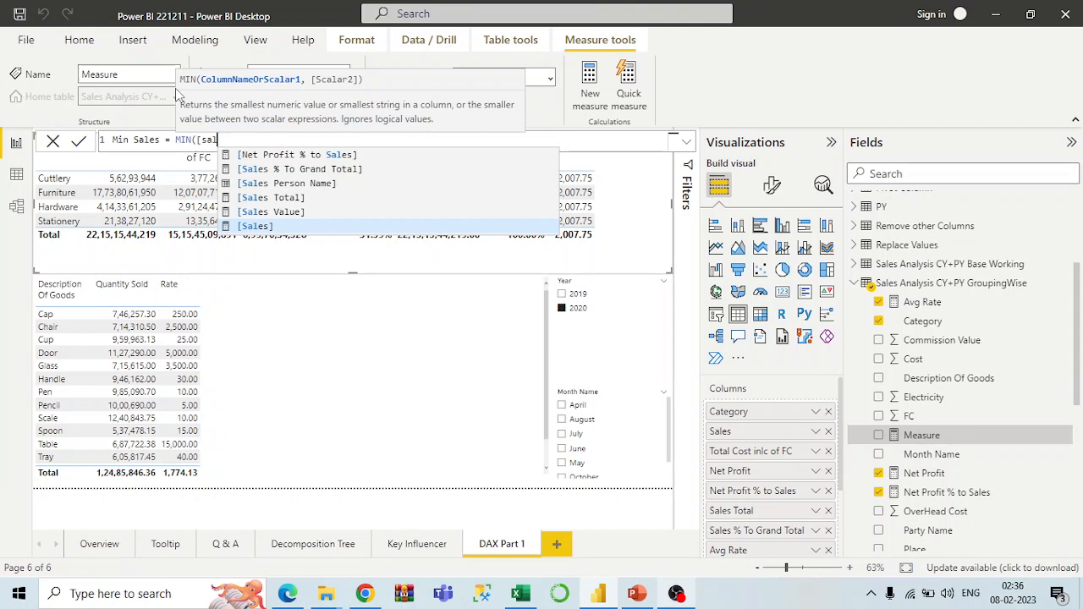
key(Tab)
text())
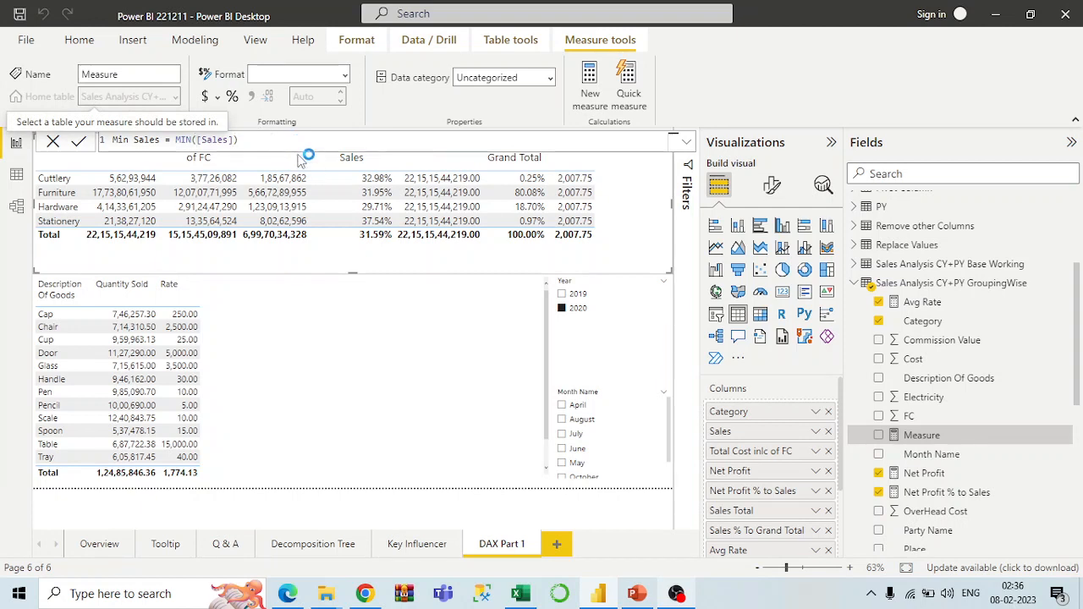
key(Return)
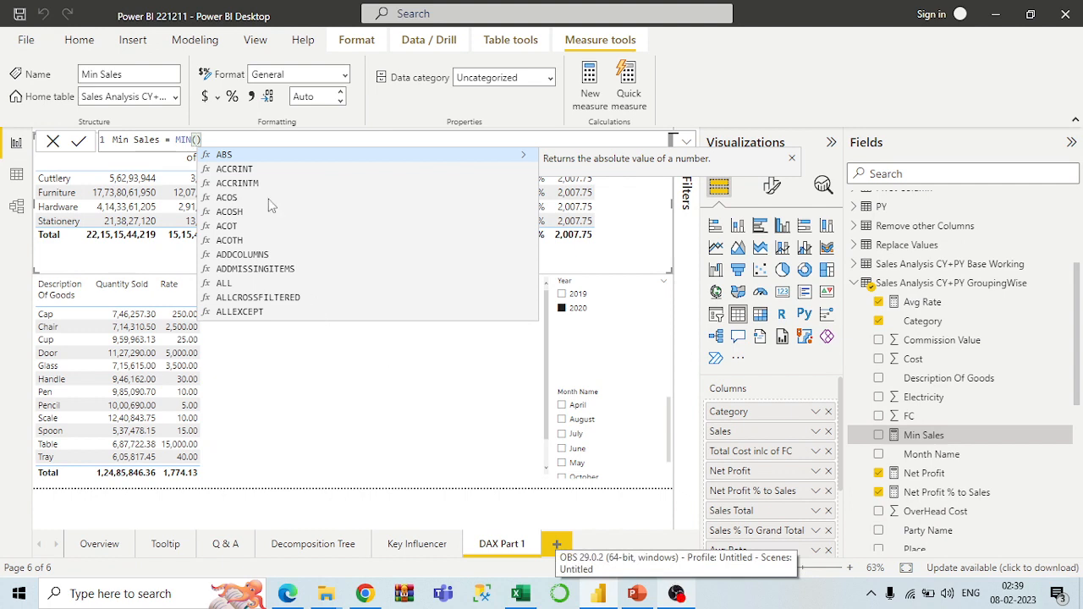
Set the Min Sales formula to MIN('Sales Analysis CY+PY GroupingWise'[Taxable Value]) and save it.
click(204, 140)
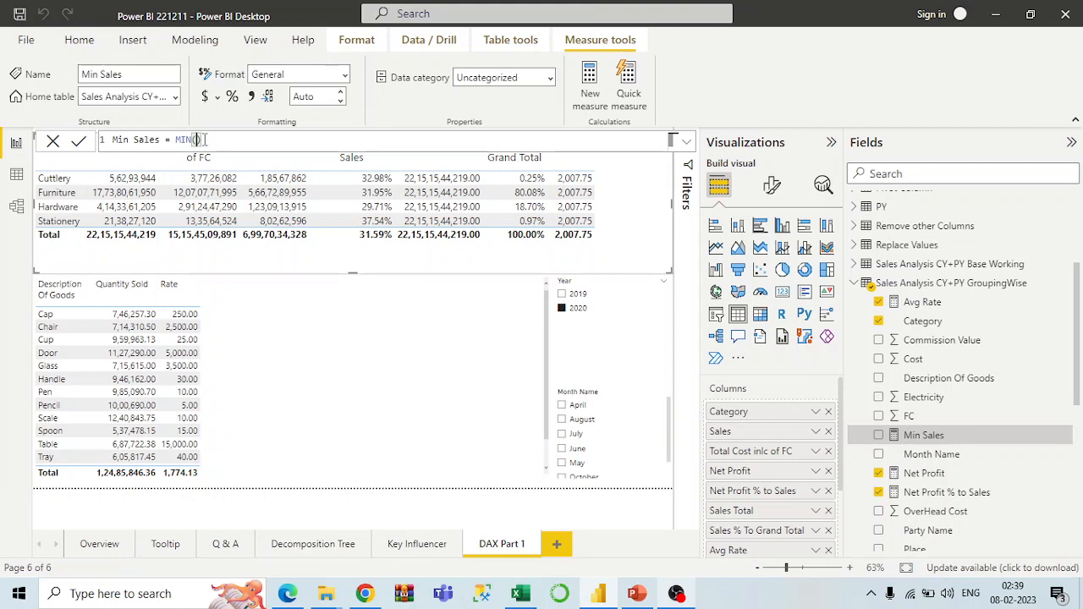
text(taxa)
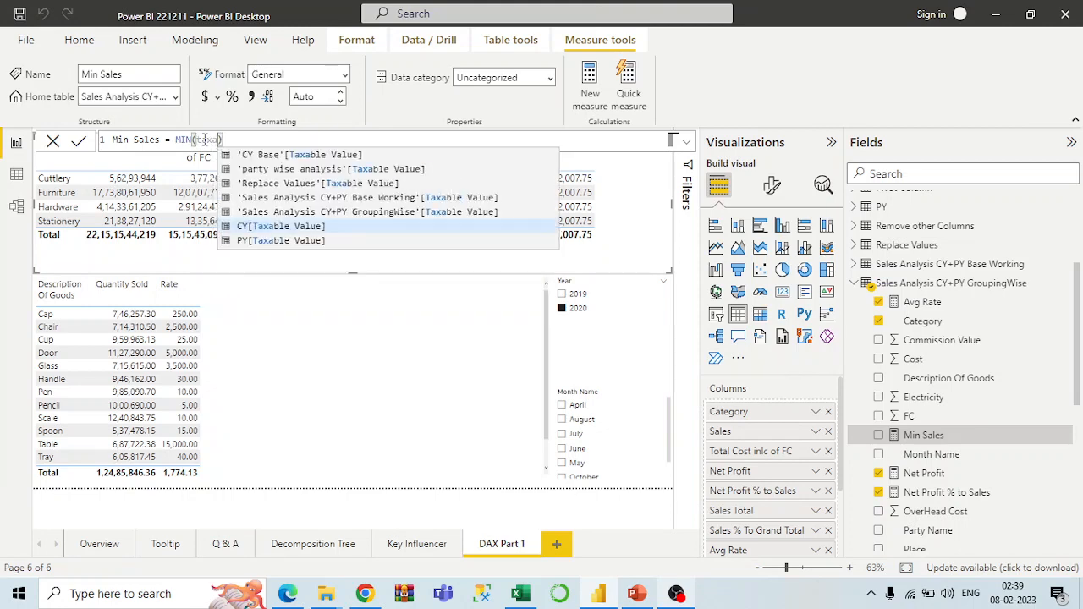
key(Up)
key(Tab)
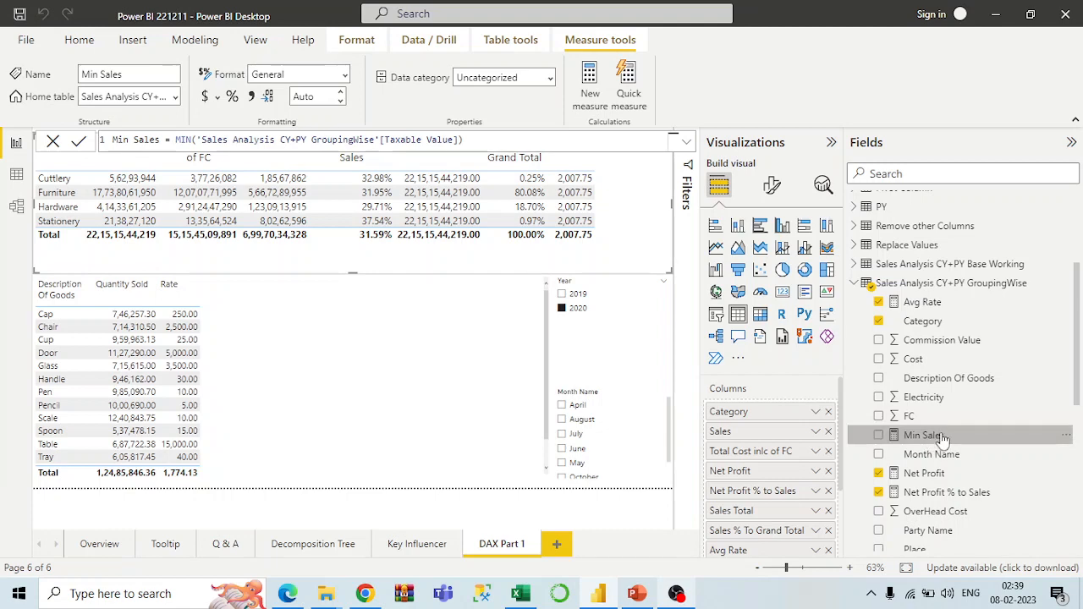
Create and save a measure named Max Sales in the Sales Analysis CY+PY GroupingWise table with the formula MAX('Sales Analysis CY+PY GroupingWise'[Taxable Value]).
right_click(890, 286)
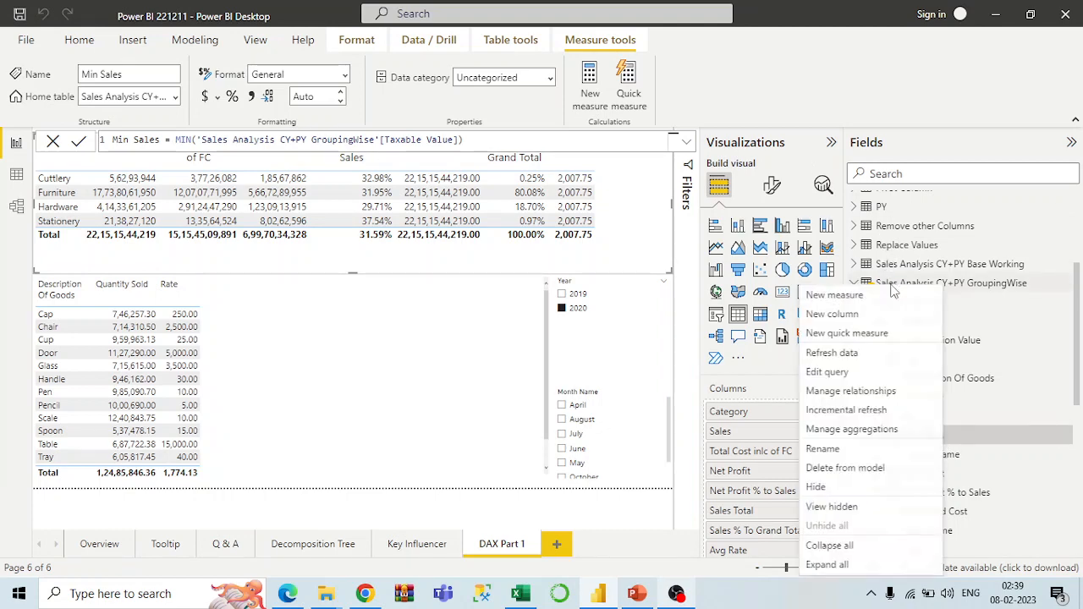
click(835, 297)
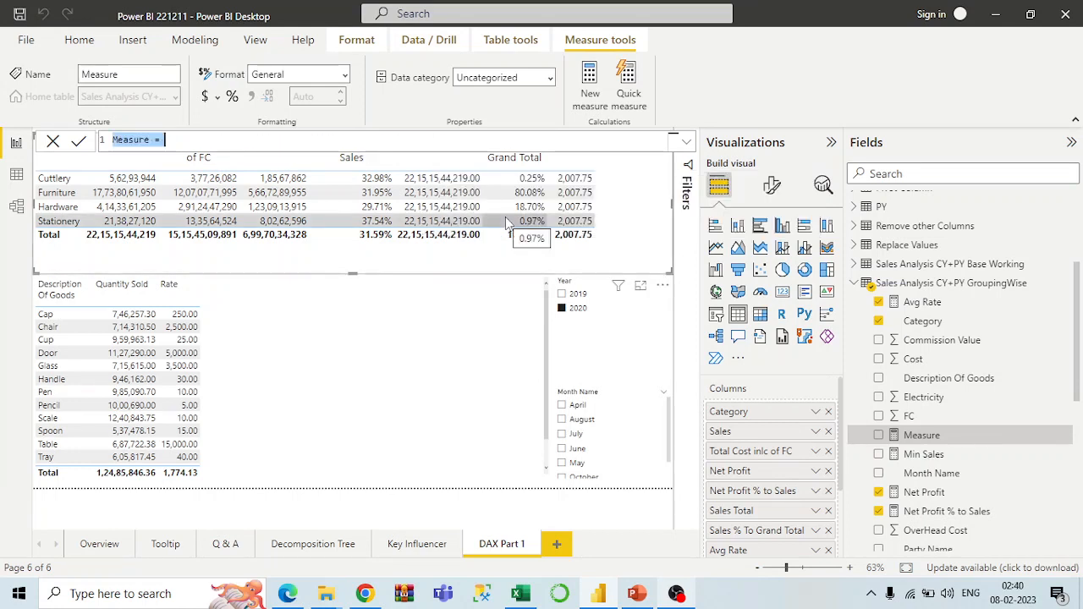
text(Max)
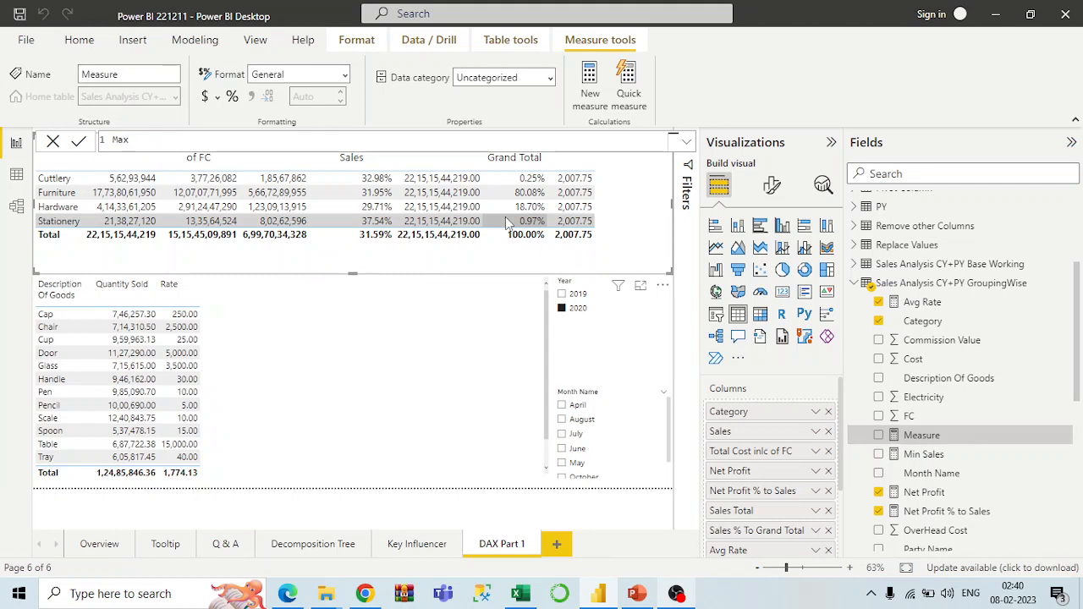
text( Sales = max)
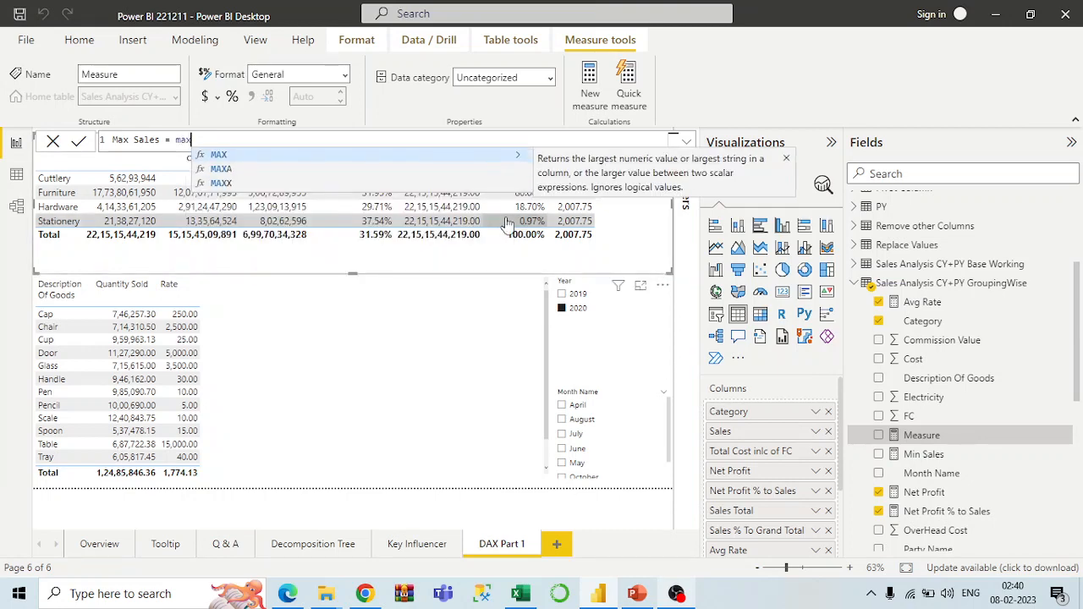
key(Tab)
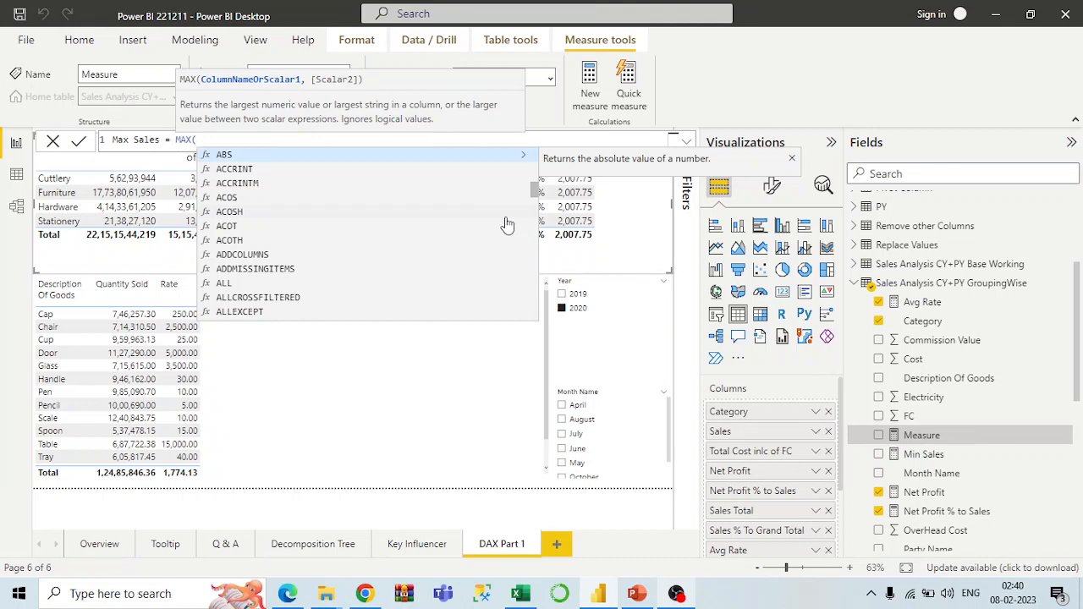
text(taxa)
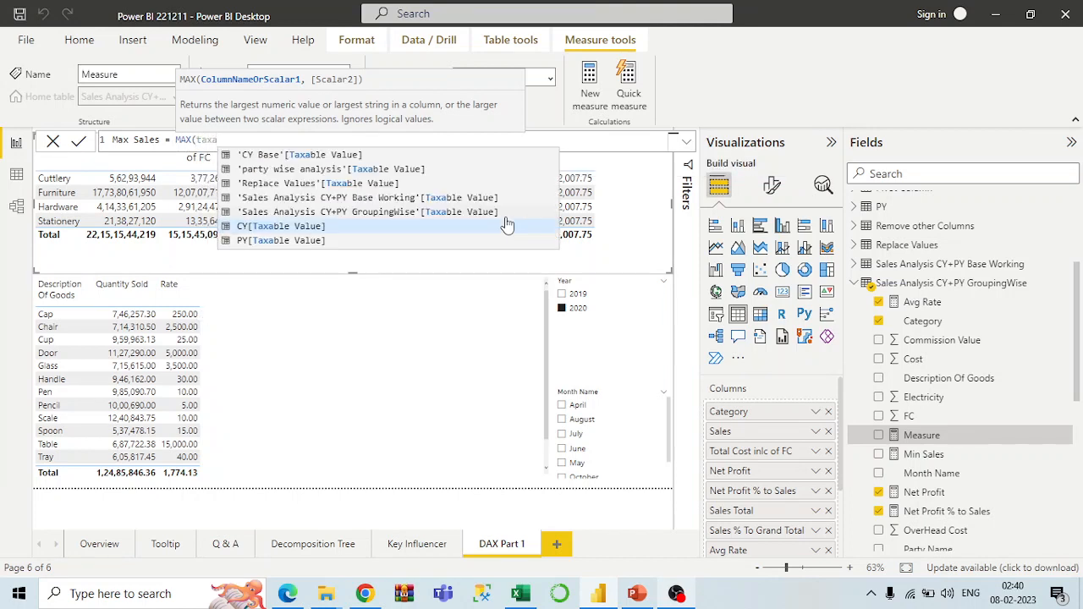
key(Up)
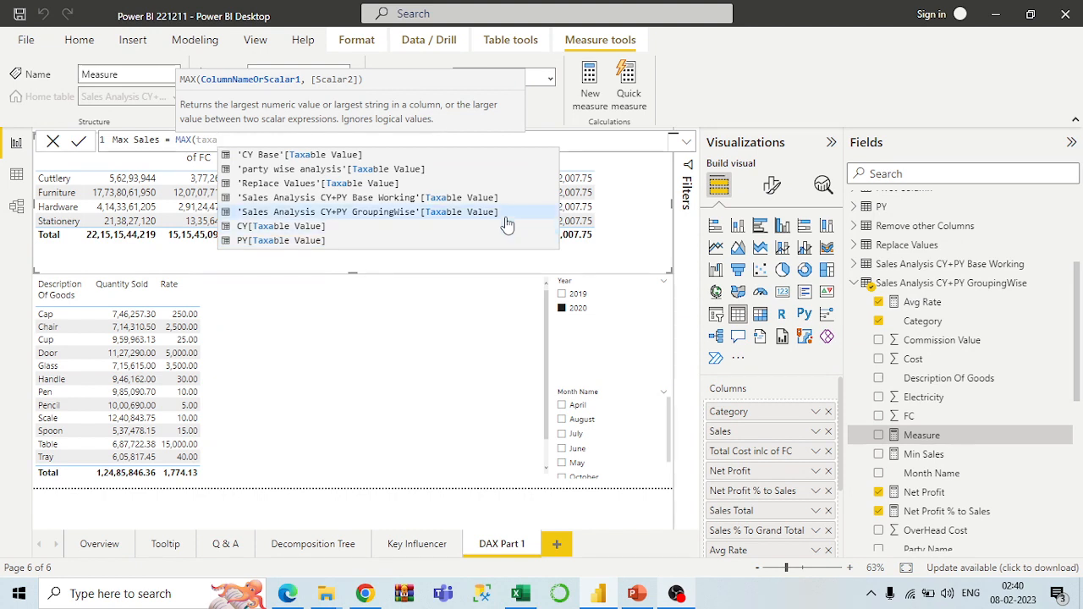
key(Tab)
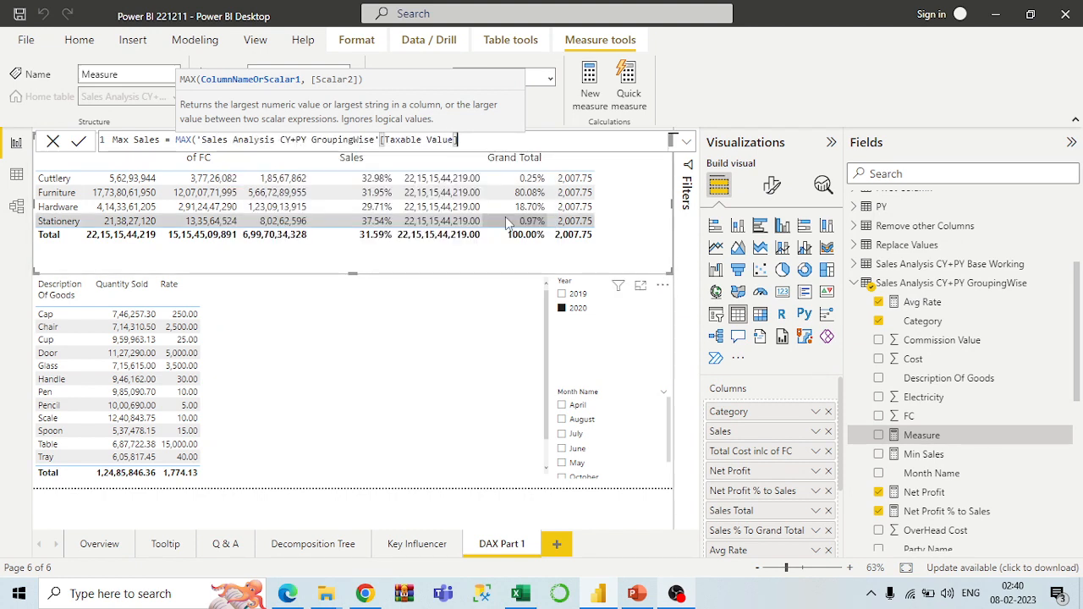
text())
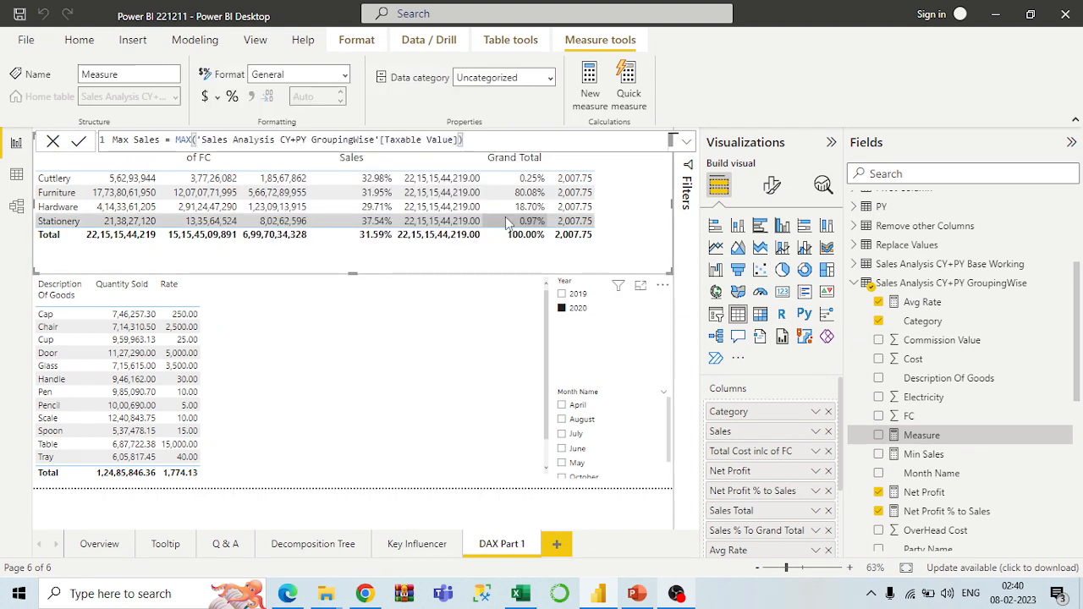
key(Return)
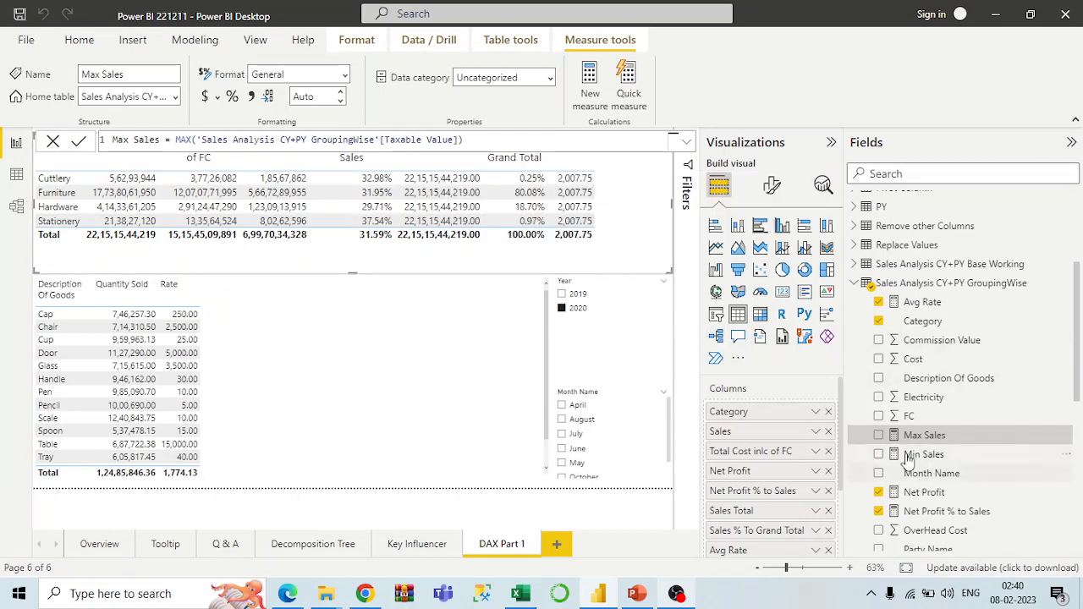
Add the Min Sales and Max Sales measures as columns of the table visual by Category.
click(880, 457)
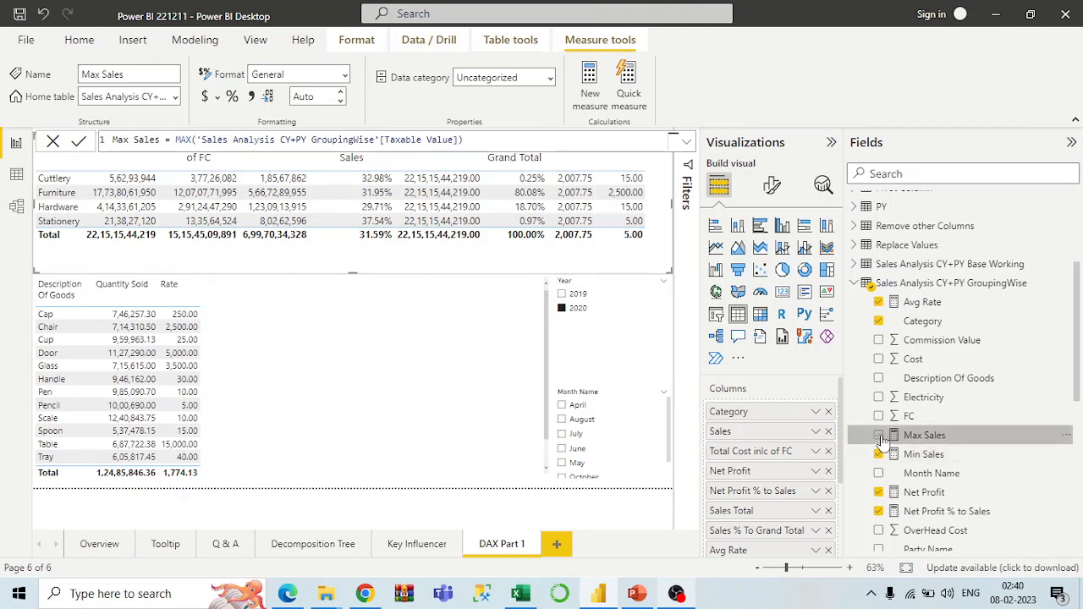
click(879, 437)
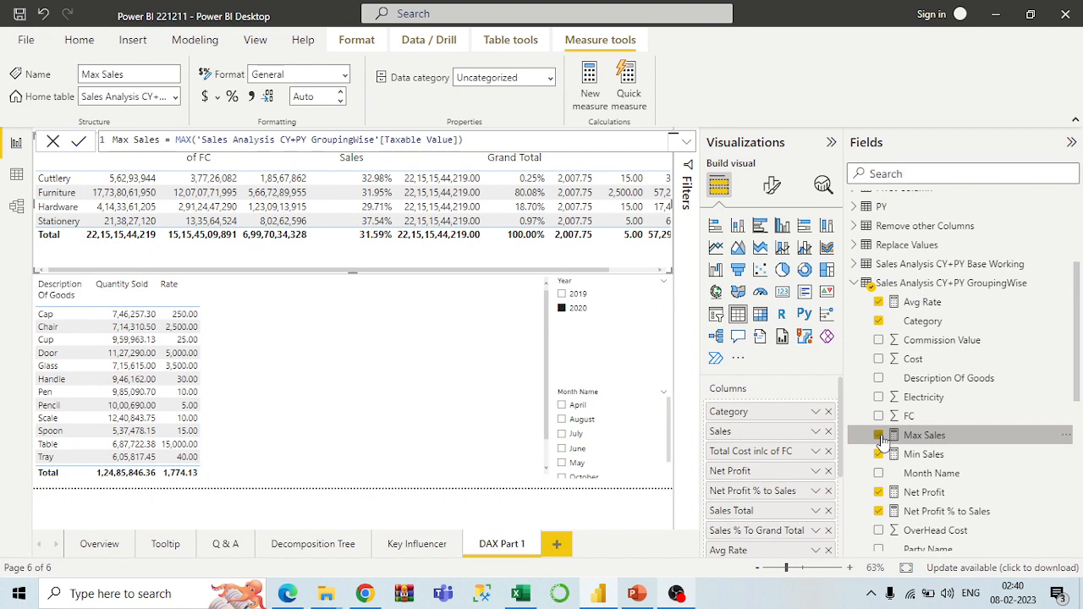
drag(569, 273, 626, 279)
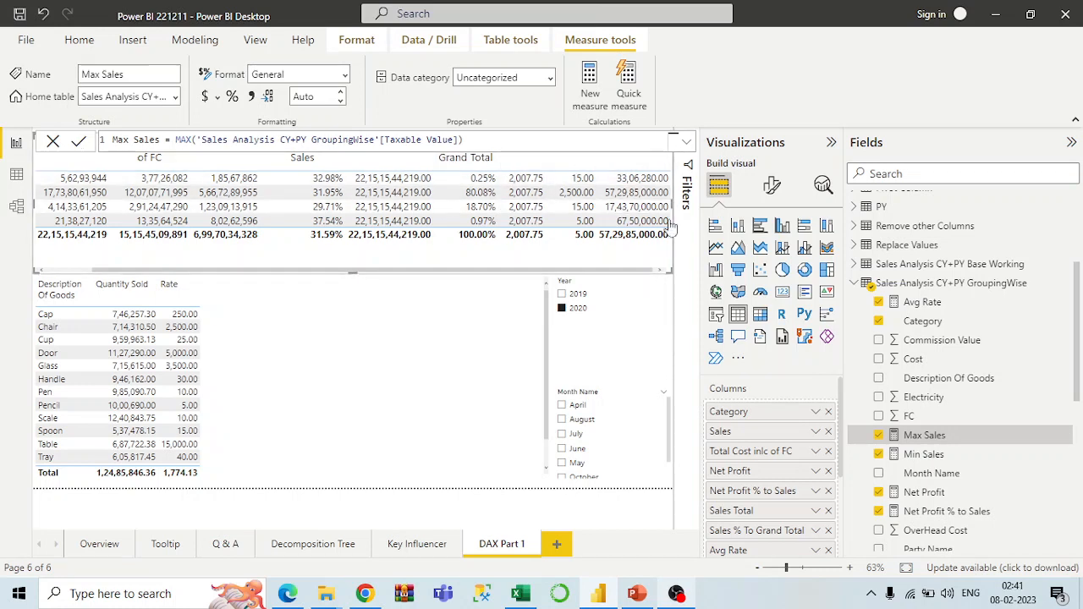
Remove the Sales % To Grand Total column from the table visual by Category.
click(582, 283)
drag(610, 282, 597, 282)
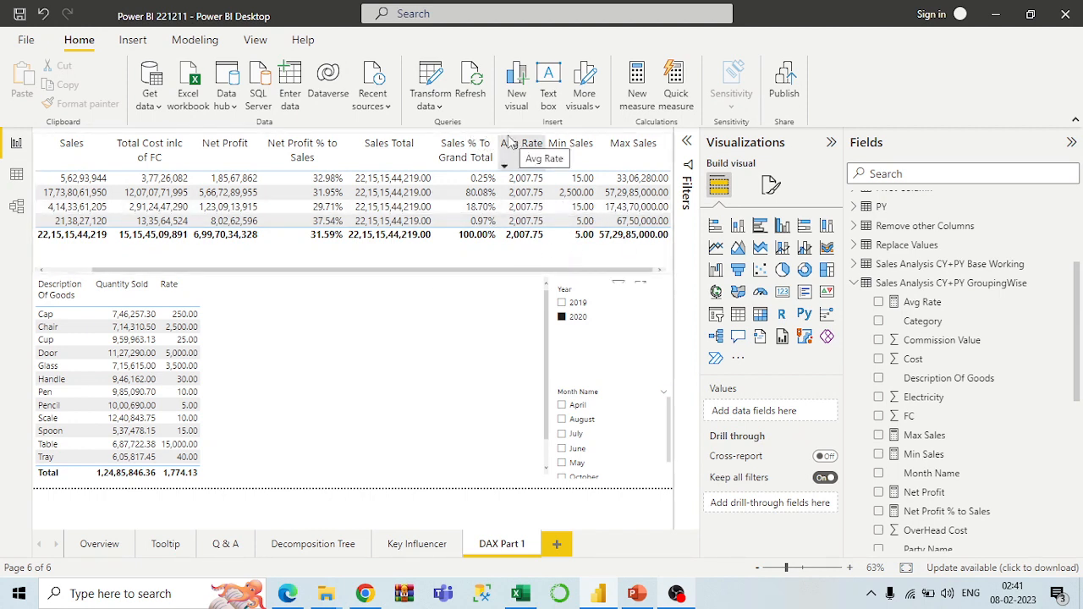
click(451, 264)
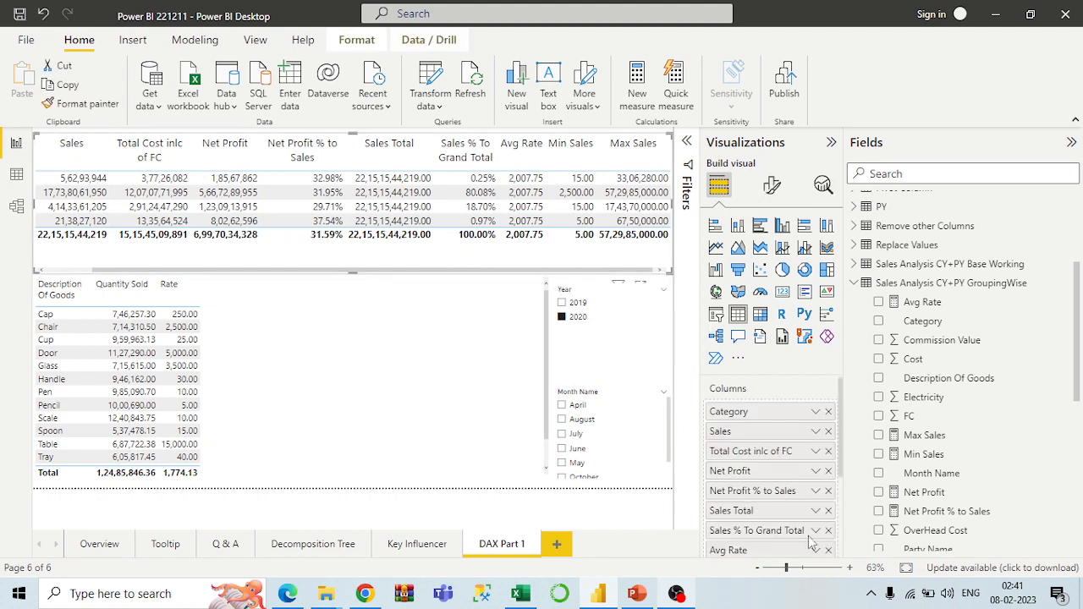
click(828, 531)
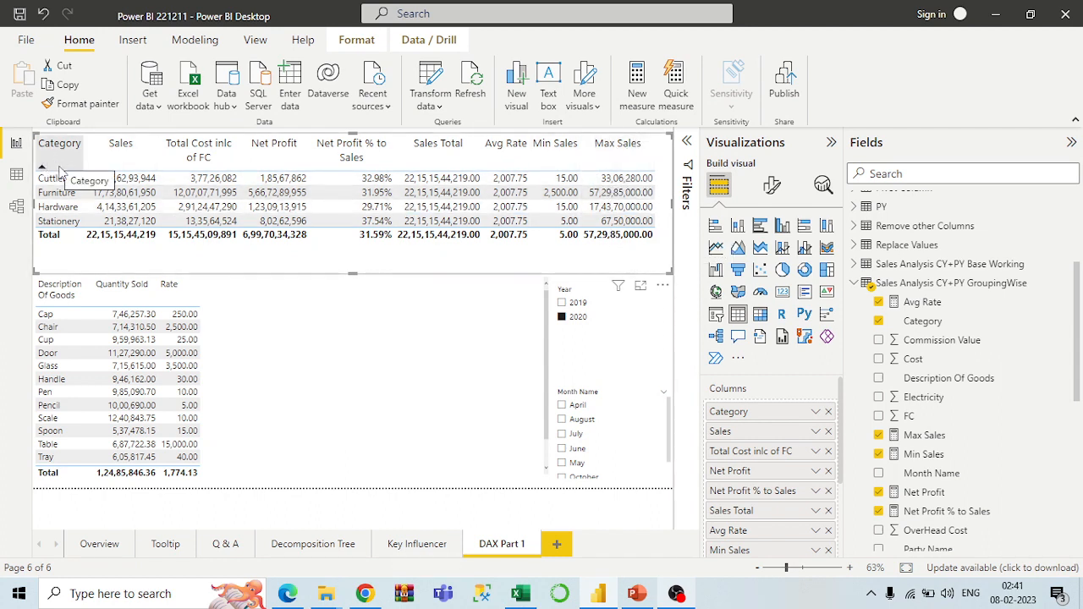
Create a new measure in the Sales Analysis CY+PY GroupingWise table and begin its formula as Avg Sales = AVERAGE(.
right_click(917, 288)
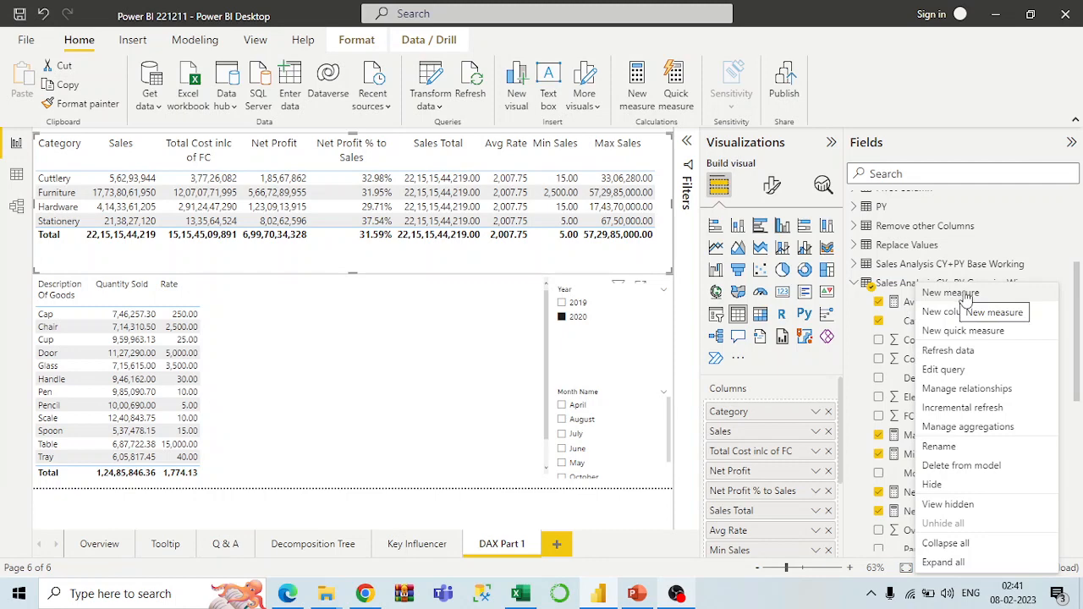
key(Escape)
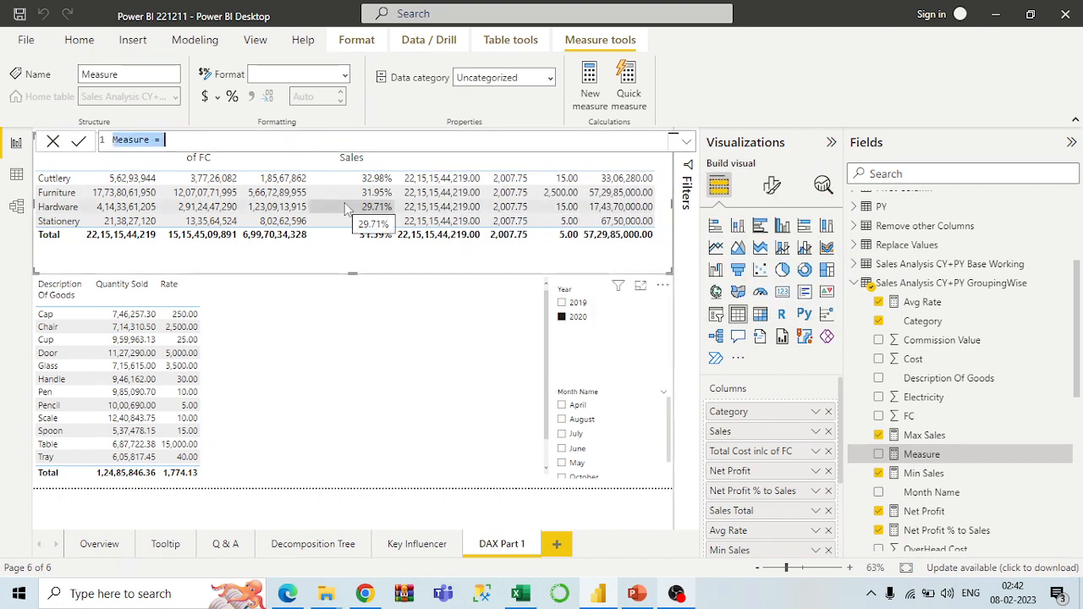
text(Avf)
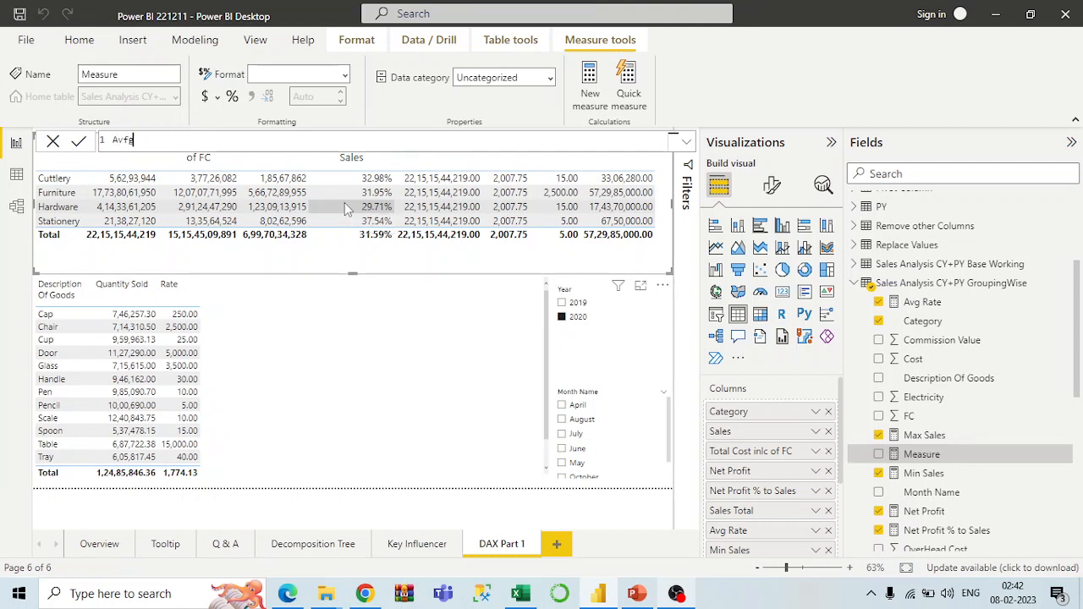
key(BackSpace)
text(g Sales = aver)
key(Tab)
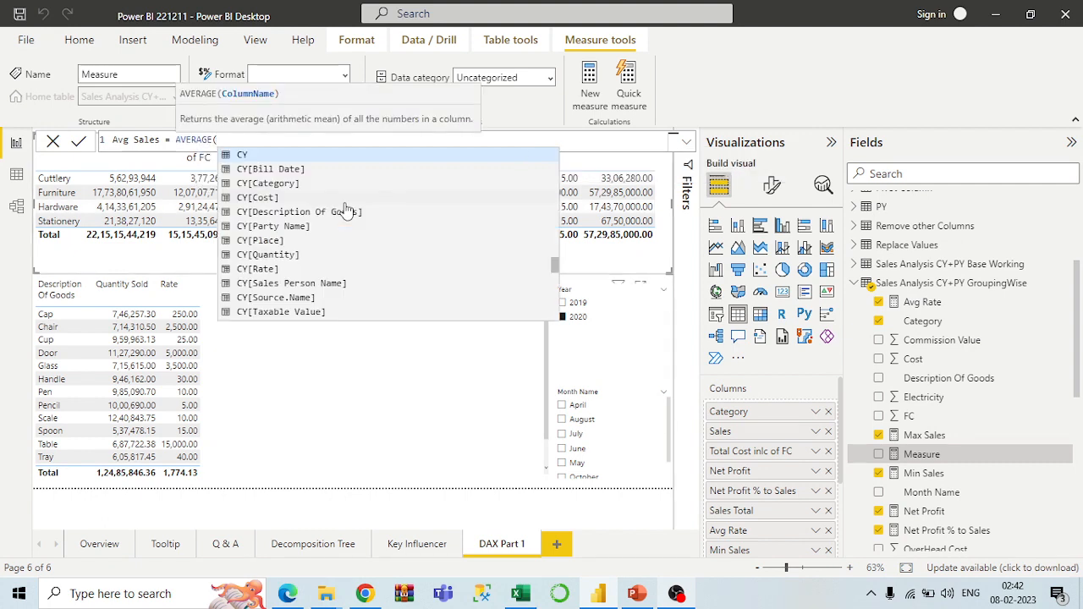
text([)
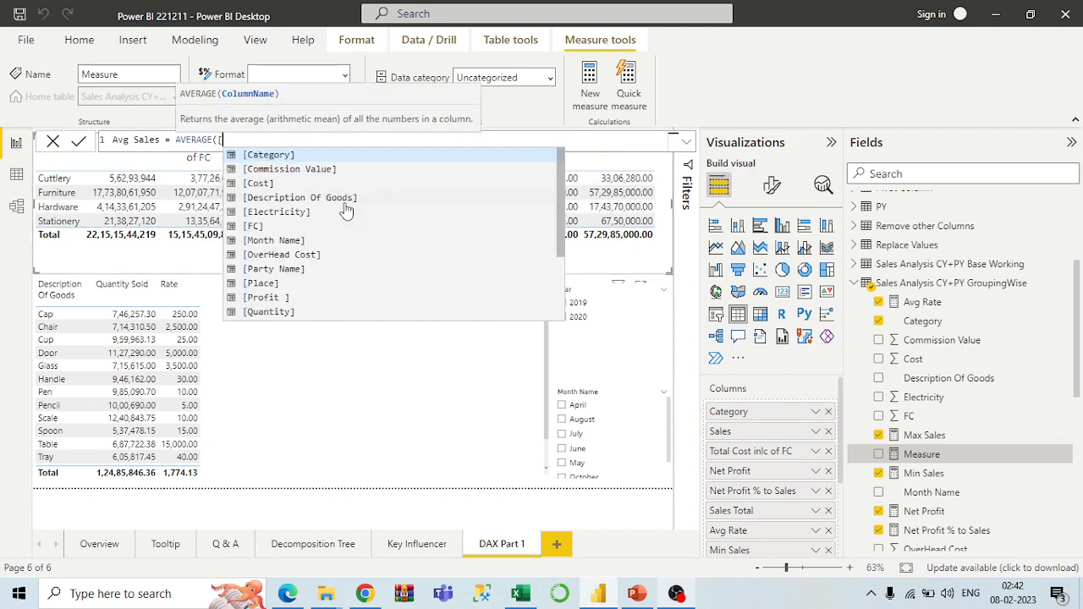
text(sales)
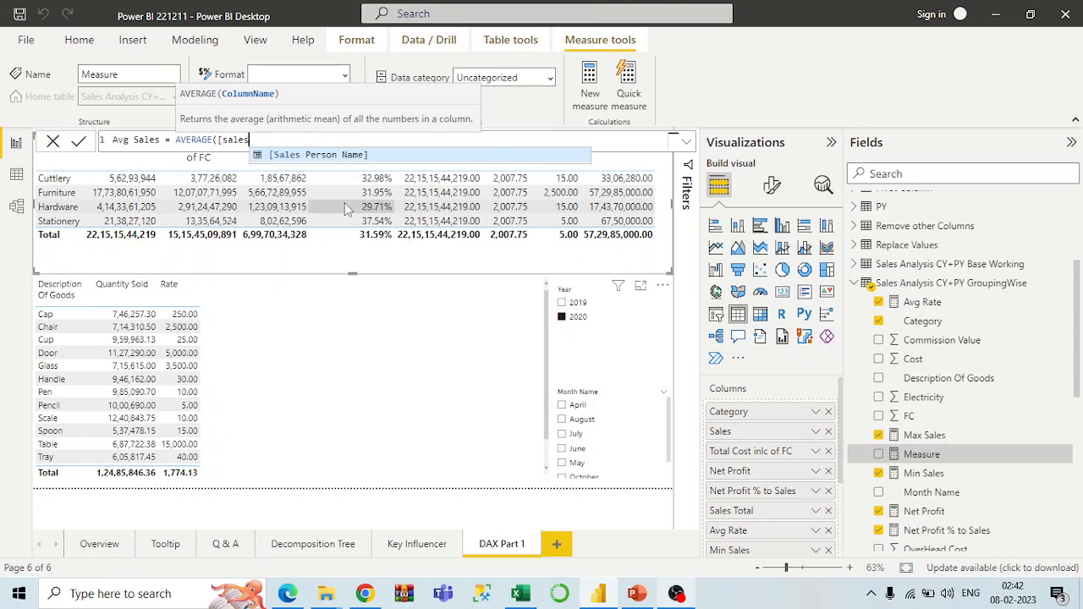
key(BackSpace)
key(BackSpace)
key(BackSpace)
key(BackSpace)
key(BackSpace)
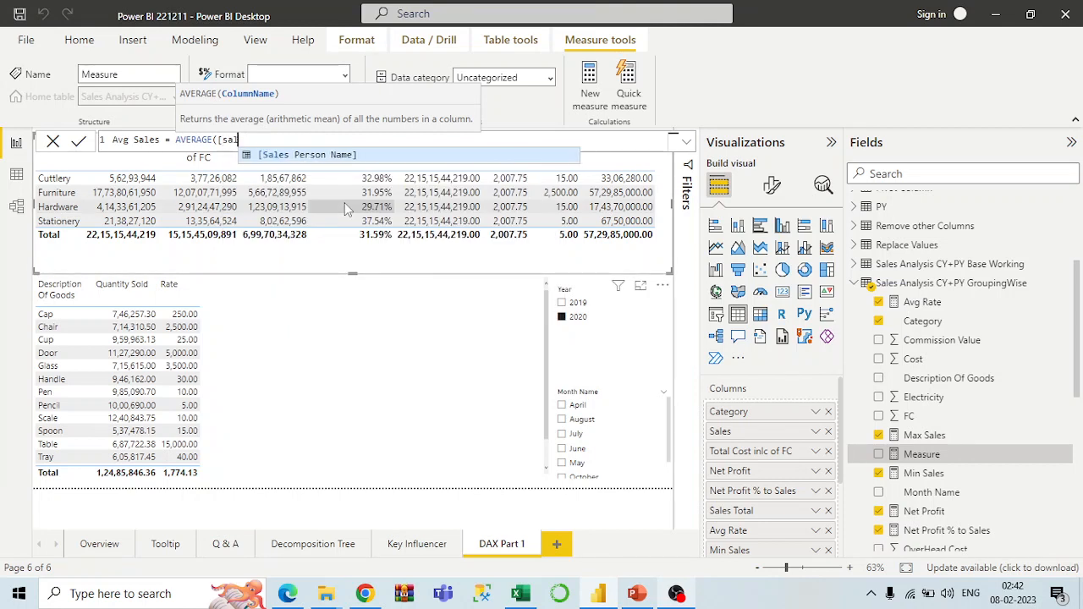
key(BackSpace)
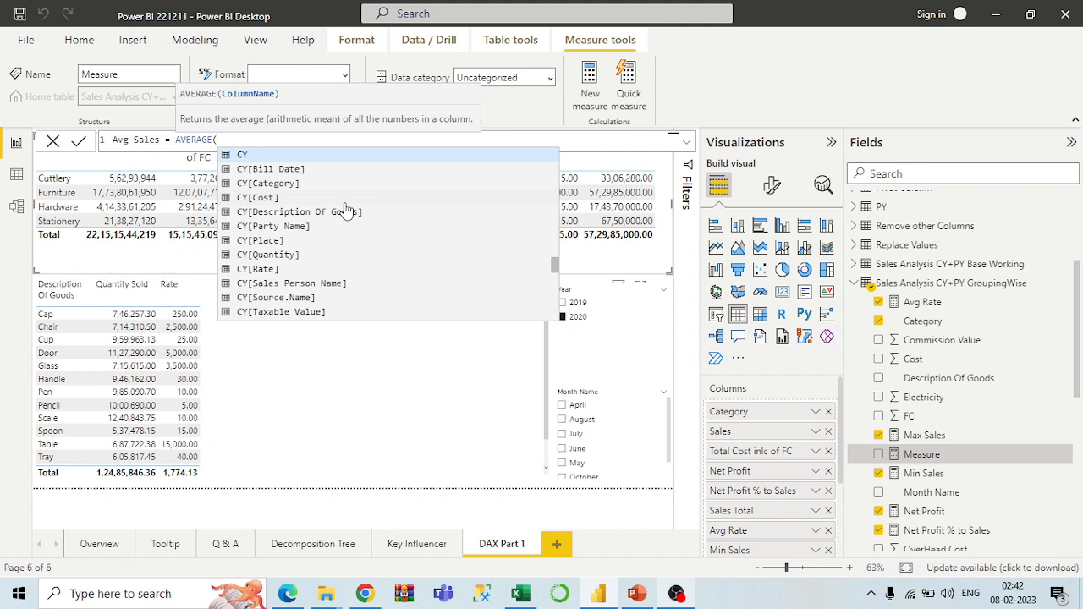
text(sales)
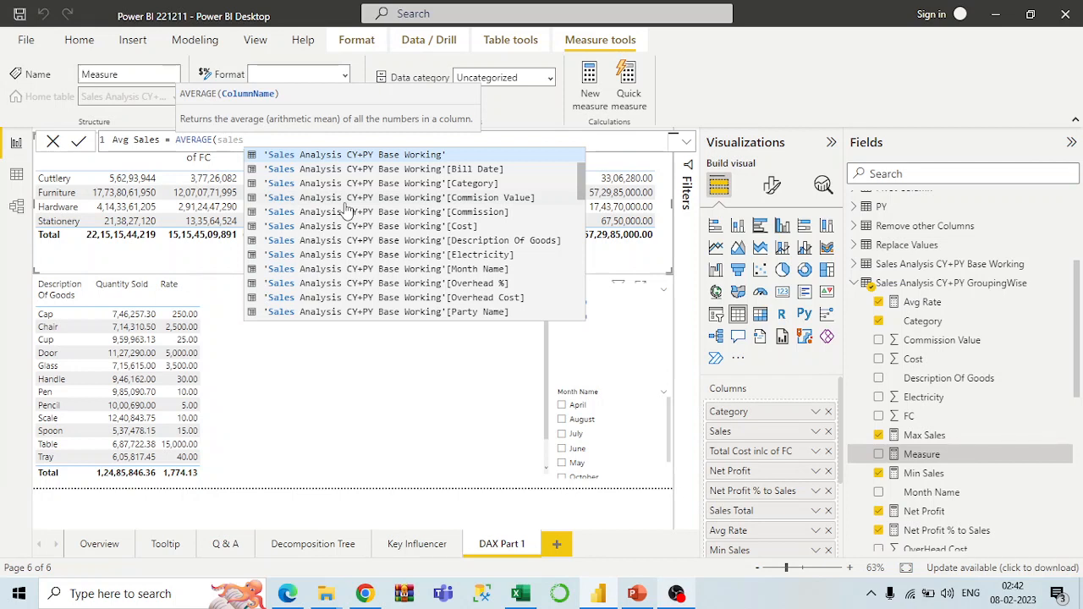
key(BackSpace)
key(BackSpace)
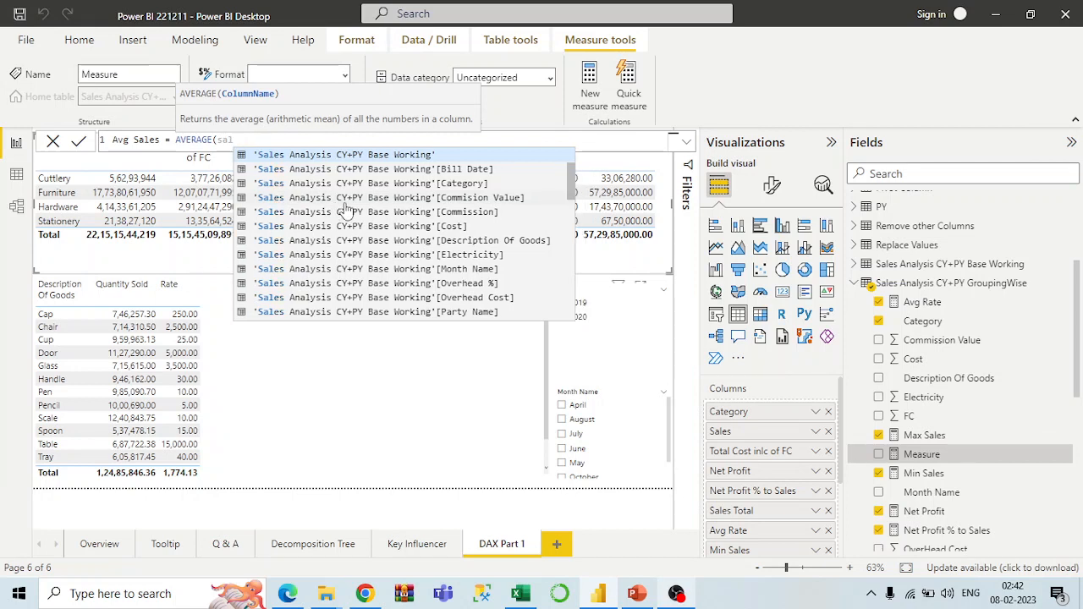
key(BackSpace)
key(BackSpace)
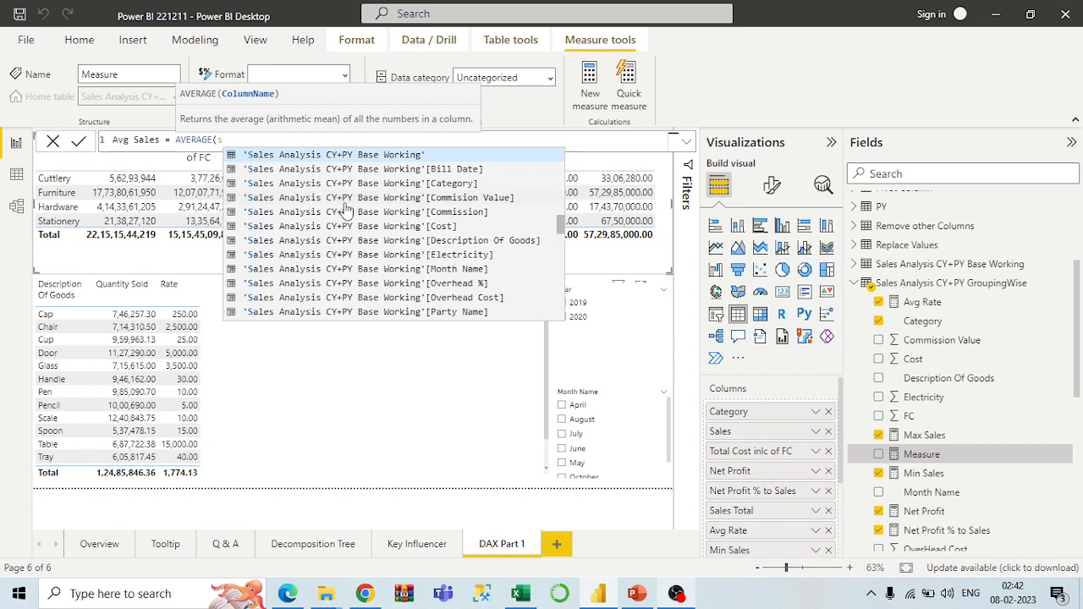
key(BackSpace)
Complete the Avg Sales formula as AVERAGE('Sales Analysis CY+PY GroupingWise'[Taxable Value]) and save the measure.
text(taxa)
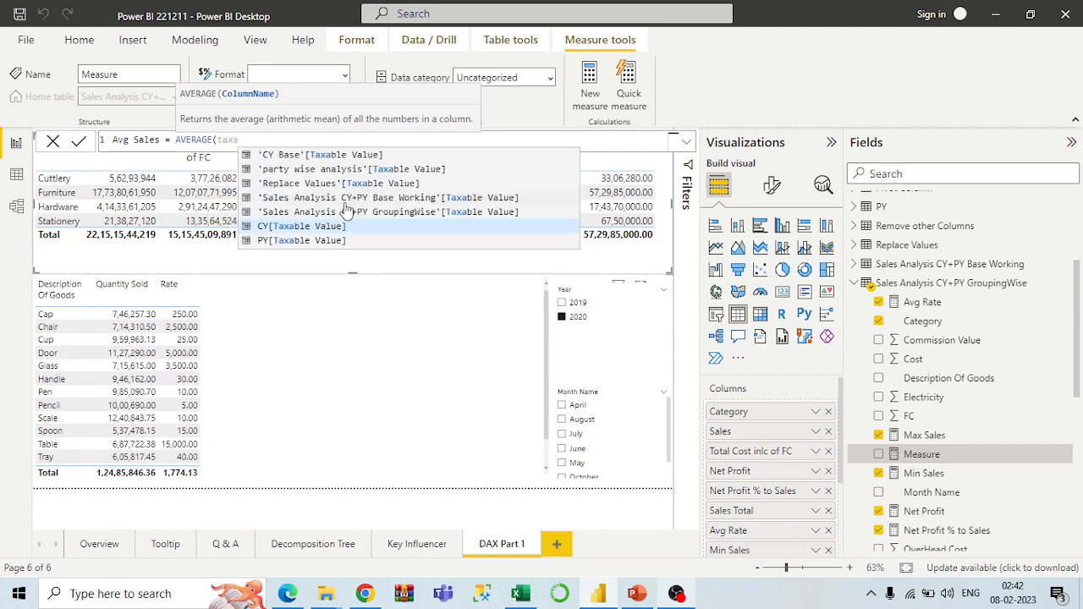
key(Up)
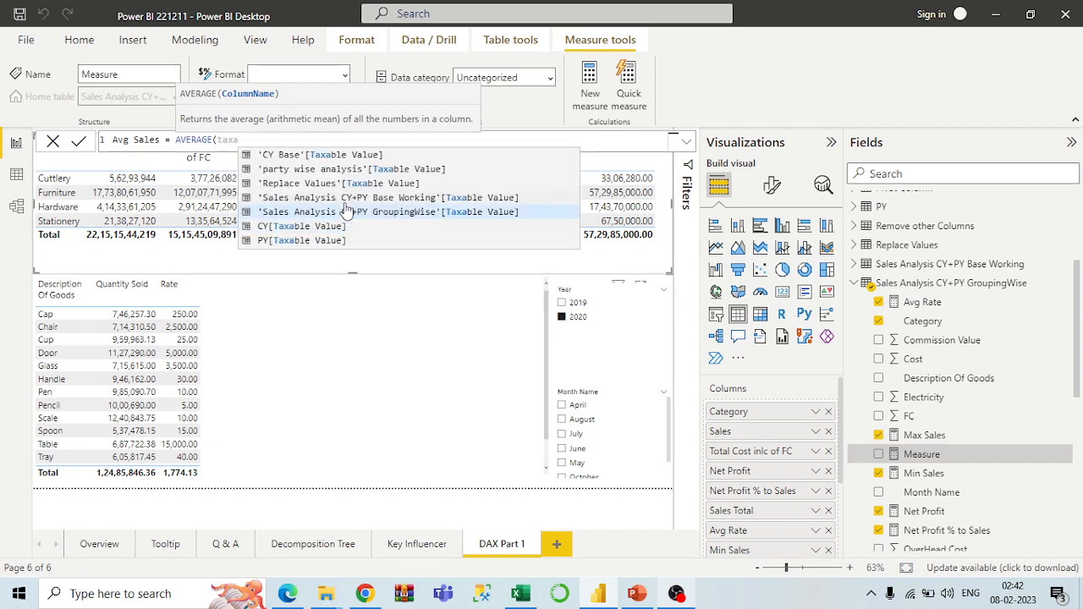
key(Tab)
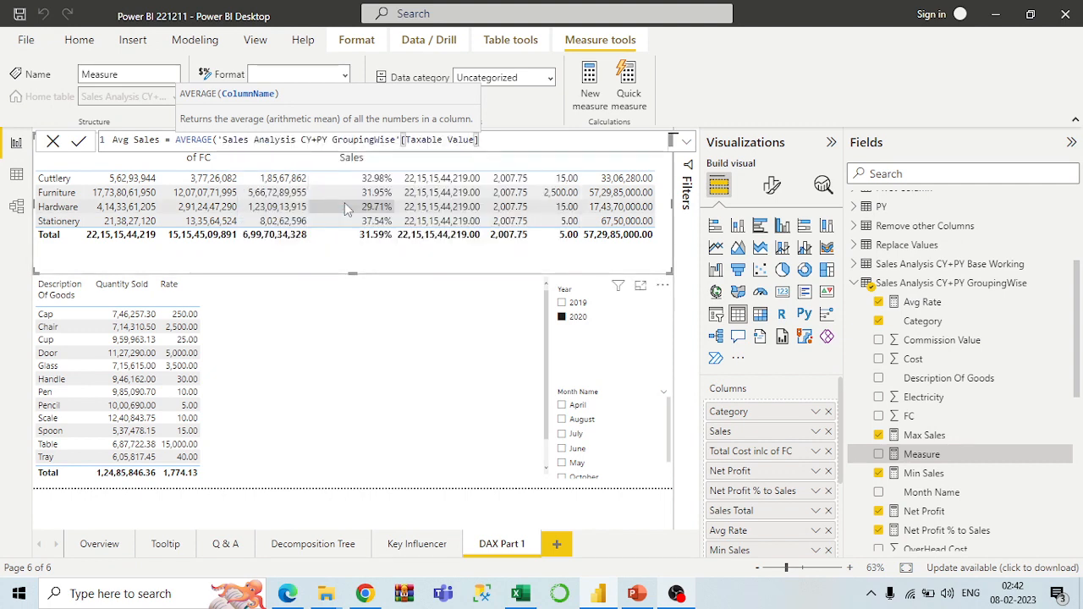
text())
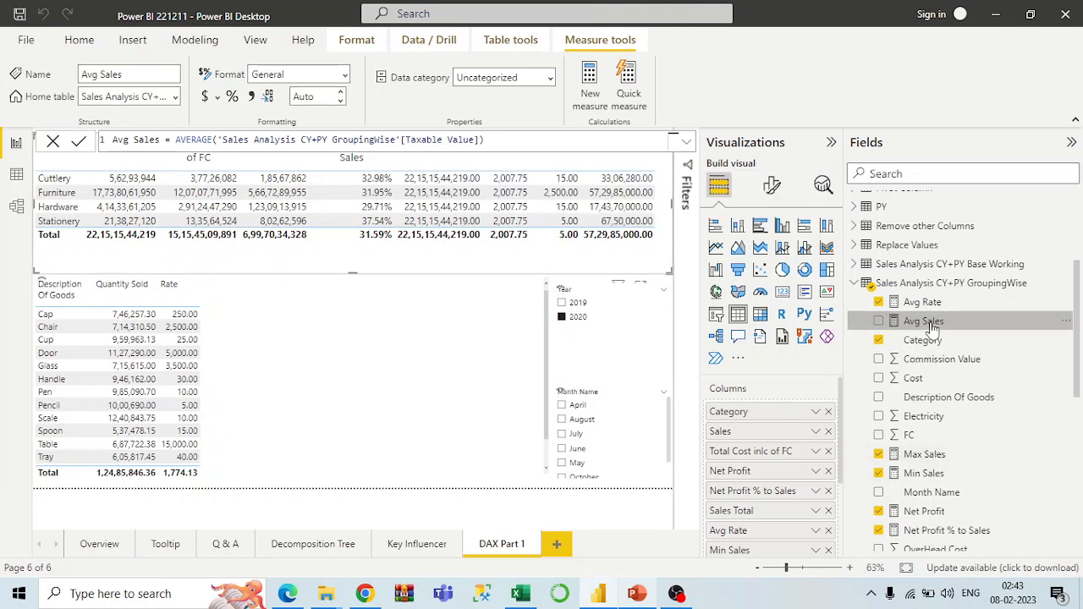
Add the Avg Sales measure to the table visual by Category and place it between Min Sales and Max Sales.
scroll(788, 464, down, 3)
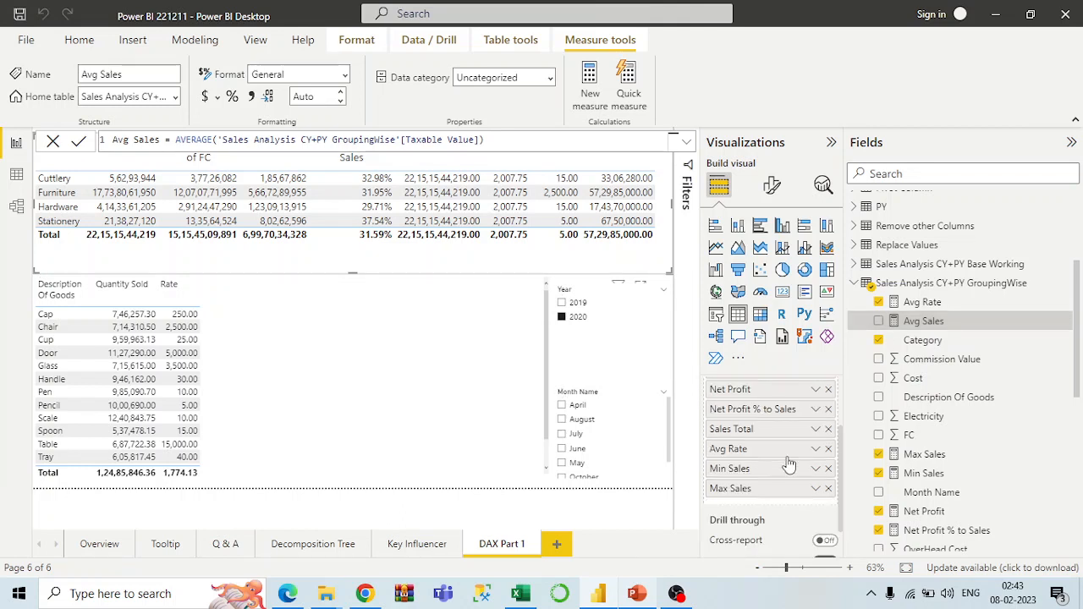
drag(946, 333, 770, 487)
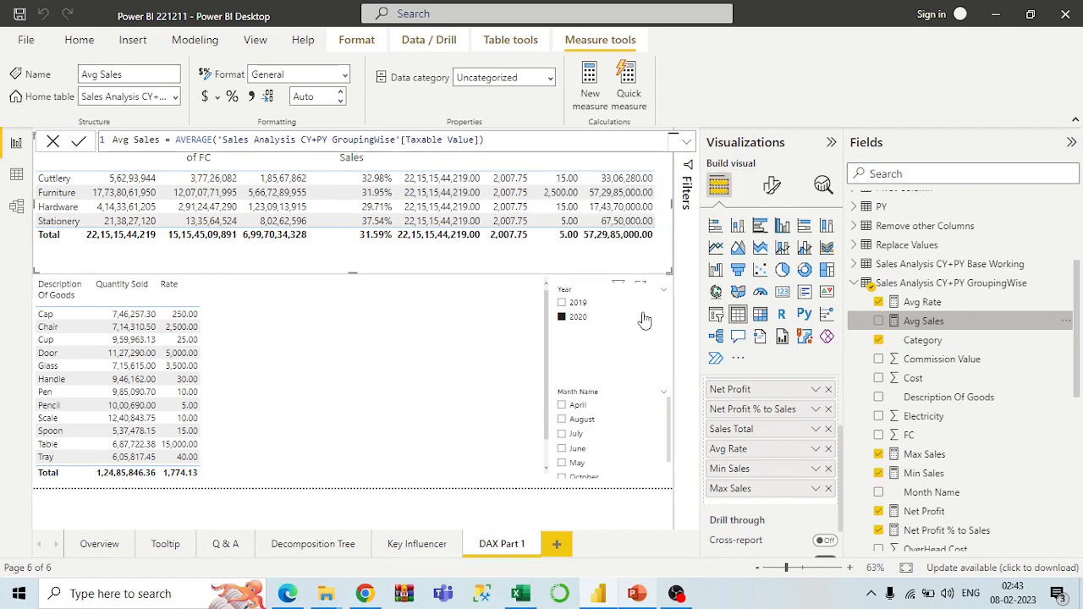
click(879, 322)
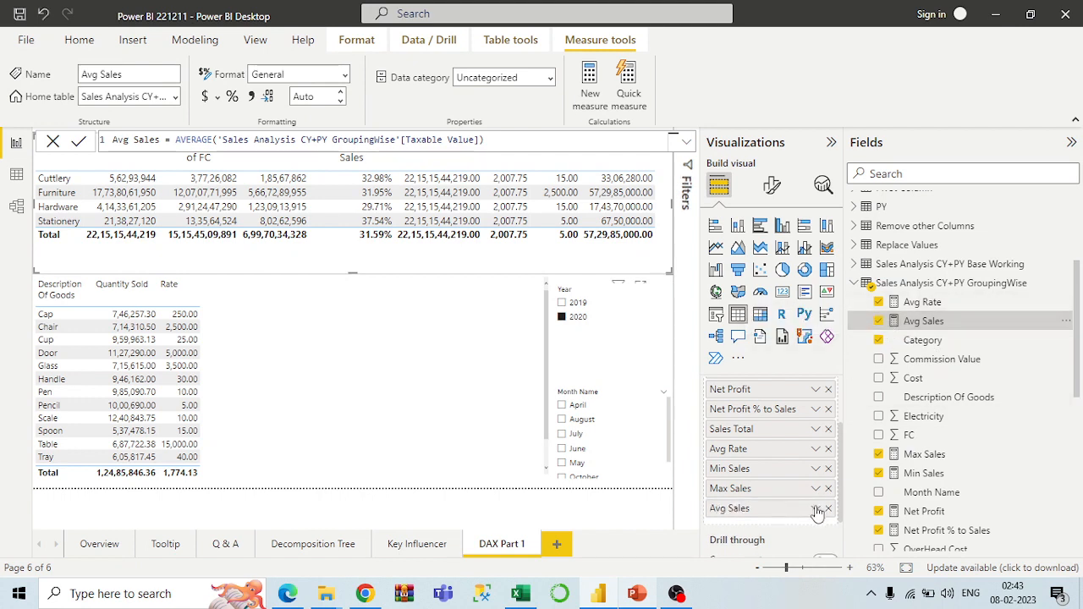
click(816, 509)
mouse_move(846, 445)
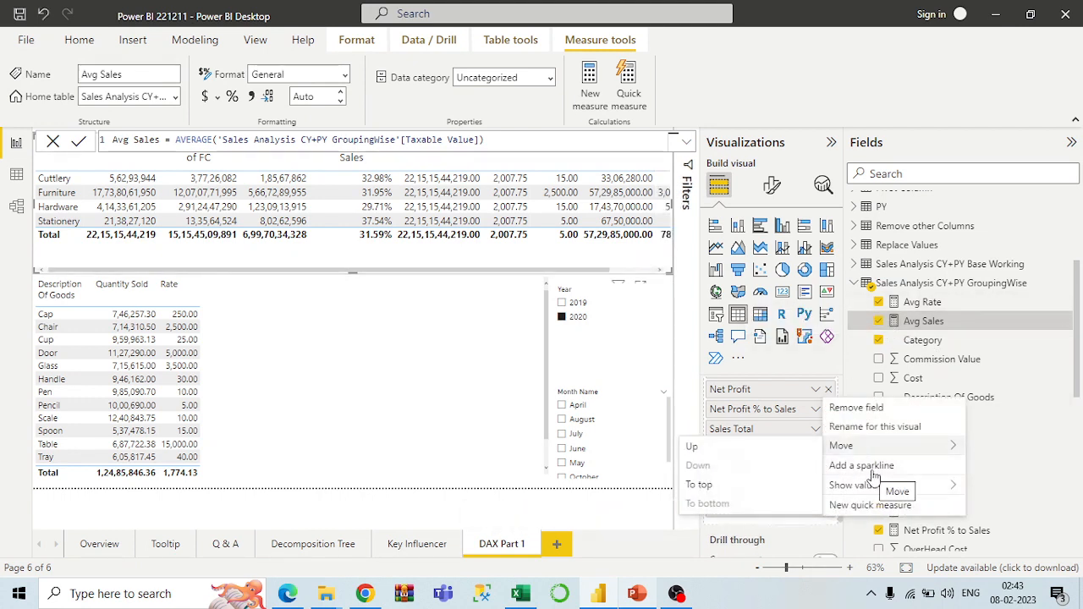
click(722, 451)
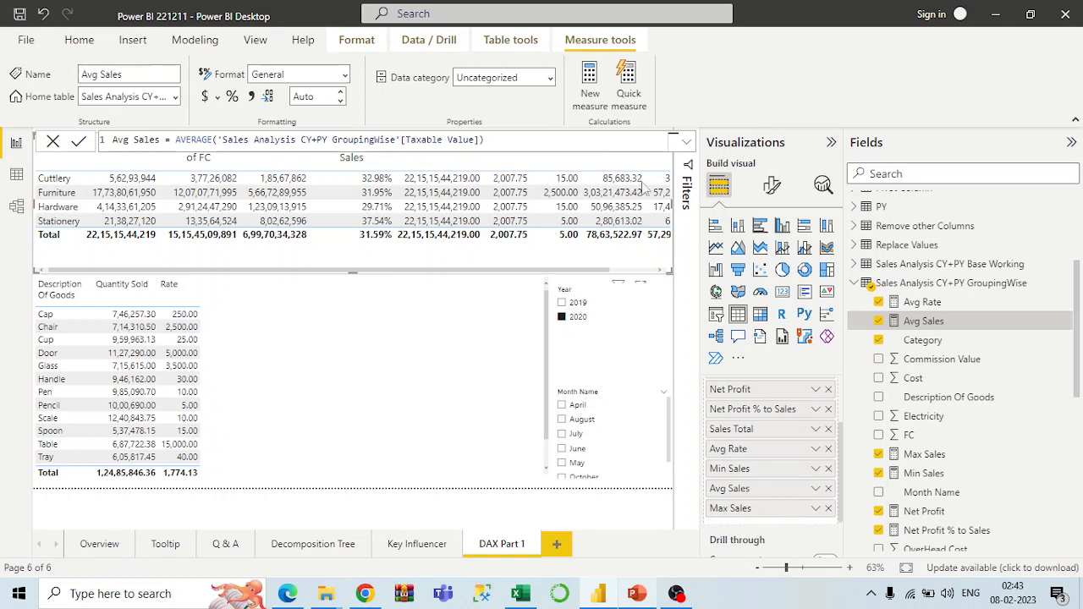
Make more room for the report page and narrow the Net Profit % to Sales and Sales Total columns of the Category table.
click(575, 278)
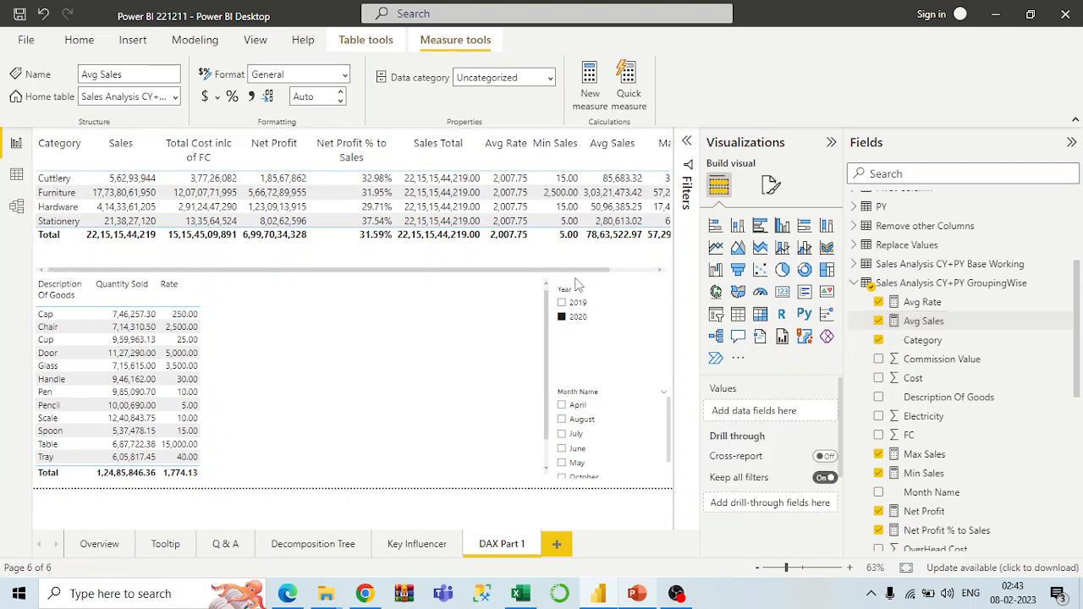
click(831, 142)
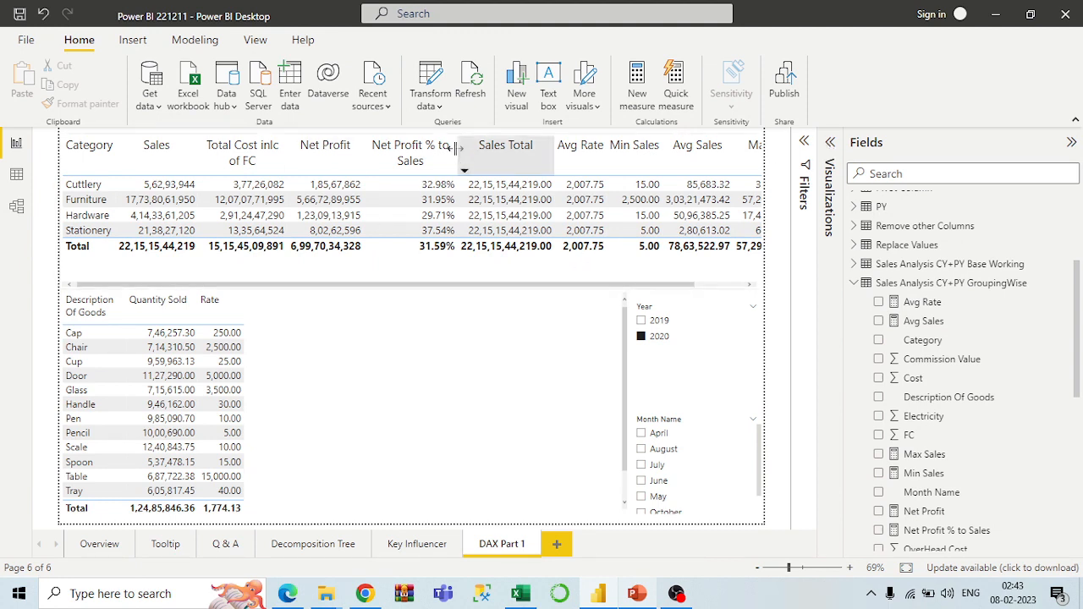
drag(435, 145, 439, 145)
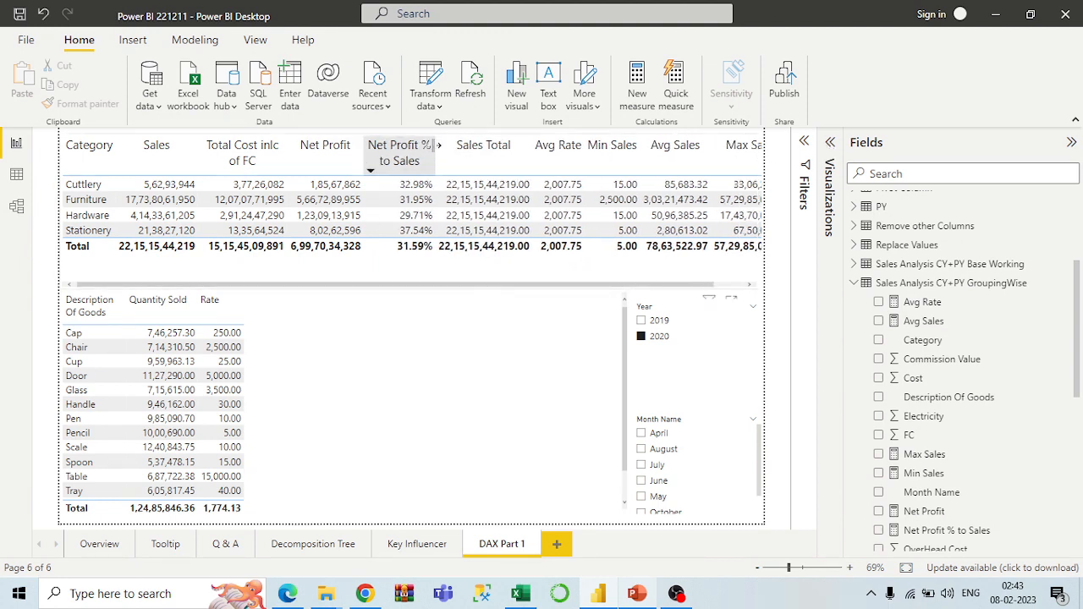
click(527, 152)
drag(526, 152, 519, 151)
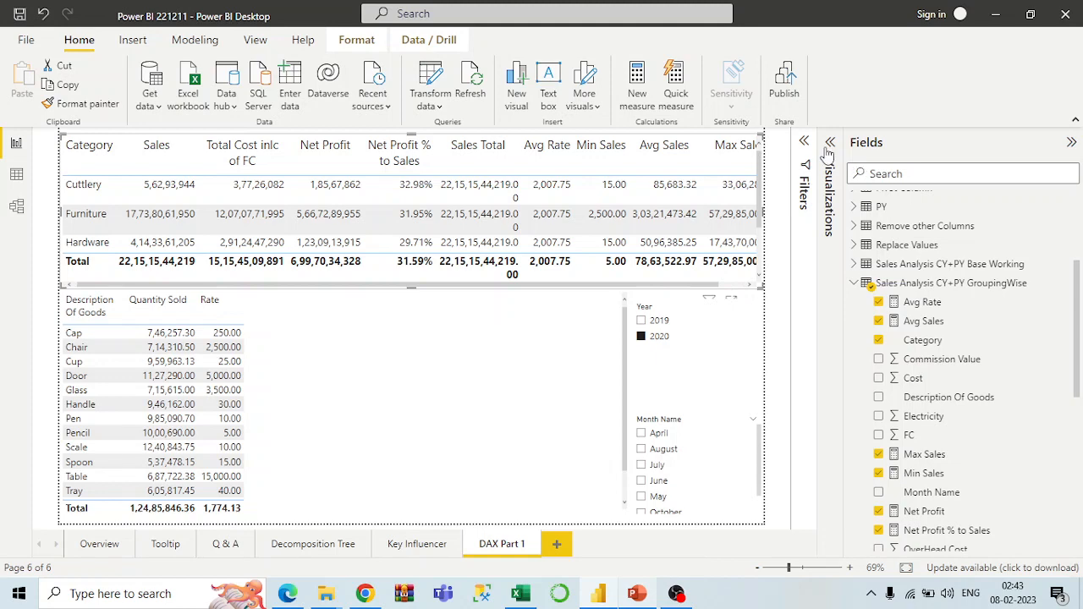
Remove the Sales Total field from the table visual by Category.
click(1071, 148)
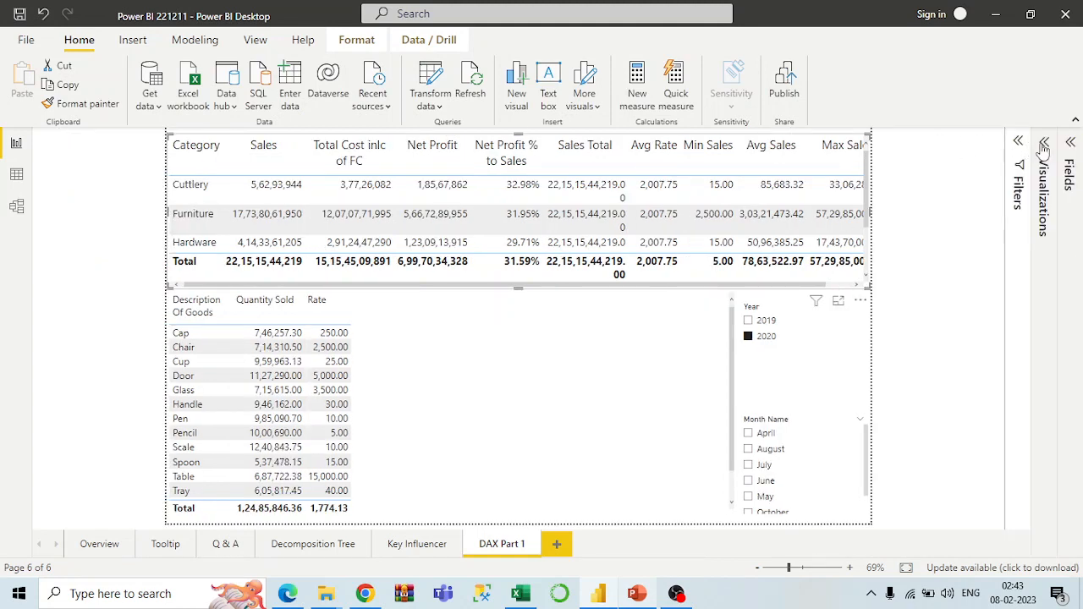
click(1033, 178)
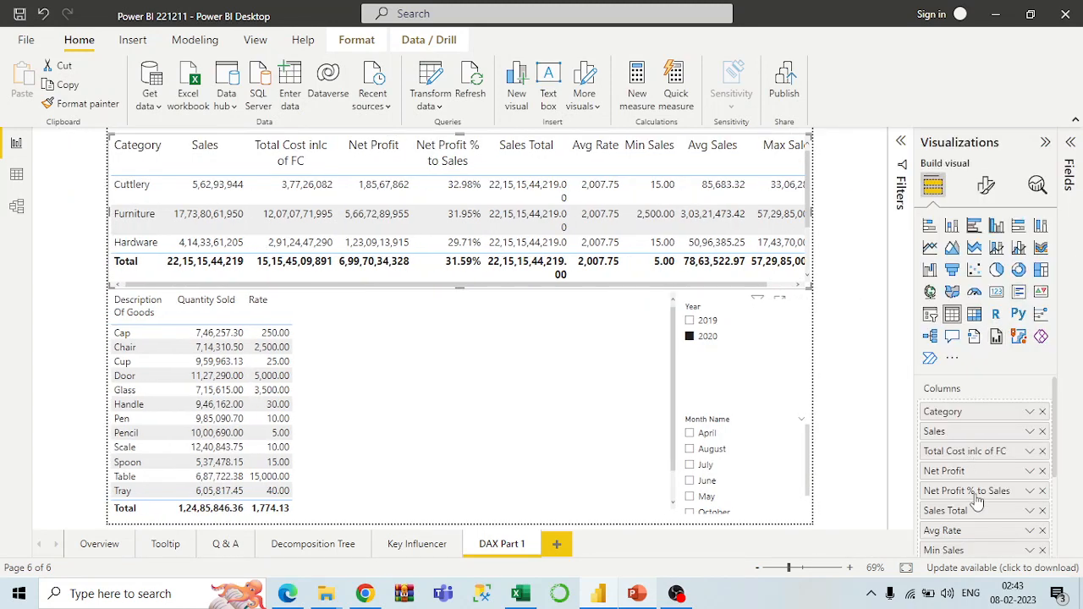
scroll(979, 508, down, 1)
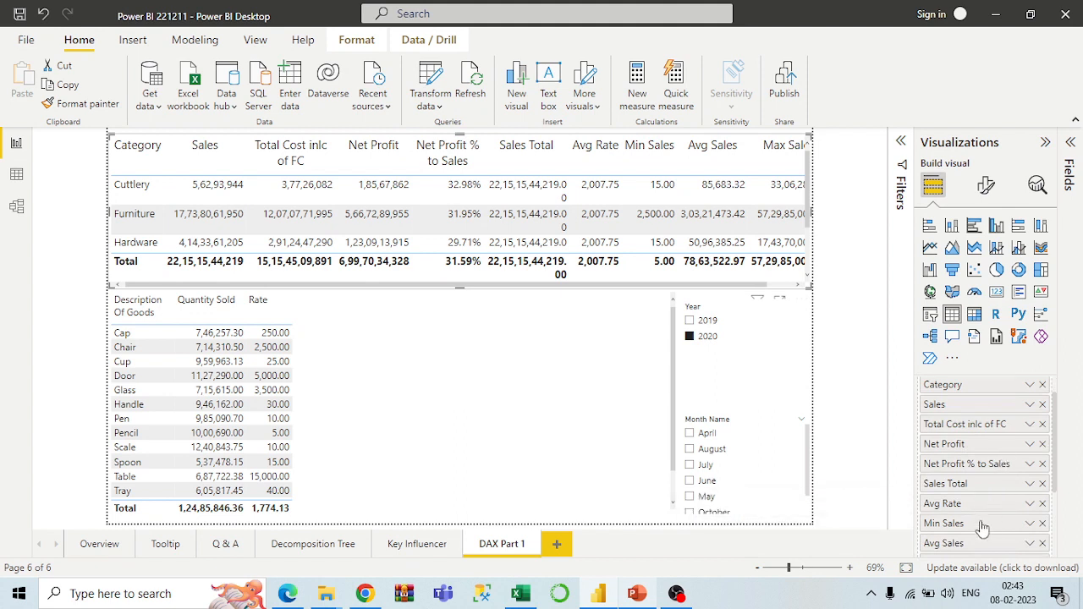
click(1031, 483)
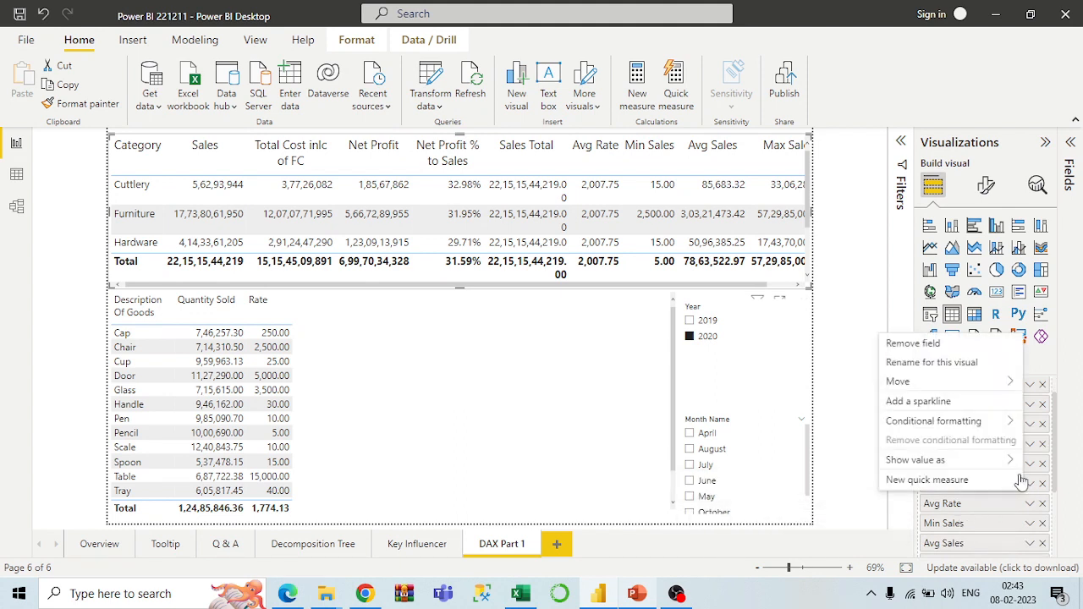
click(913, 344)
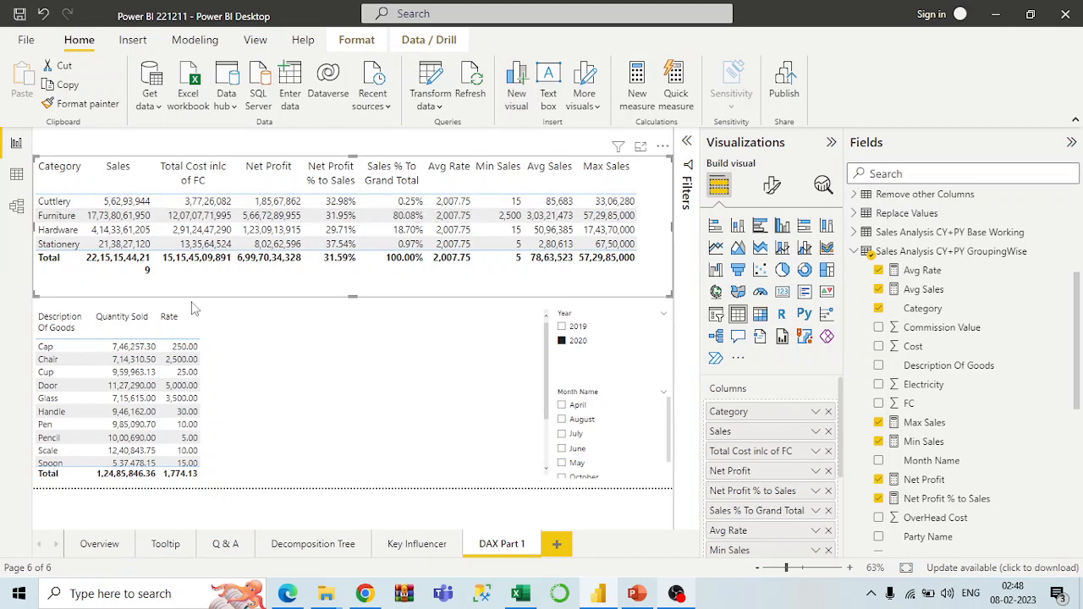
Move the Year slicer down so it sits directly above the Month Name slicer.
click(613, 316)
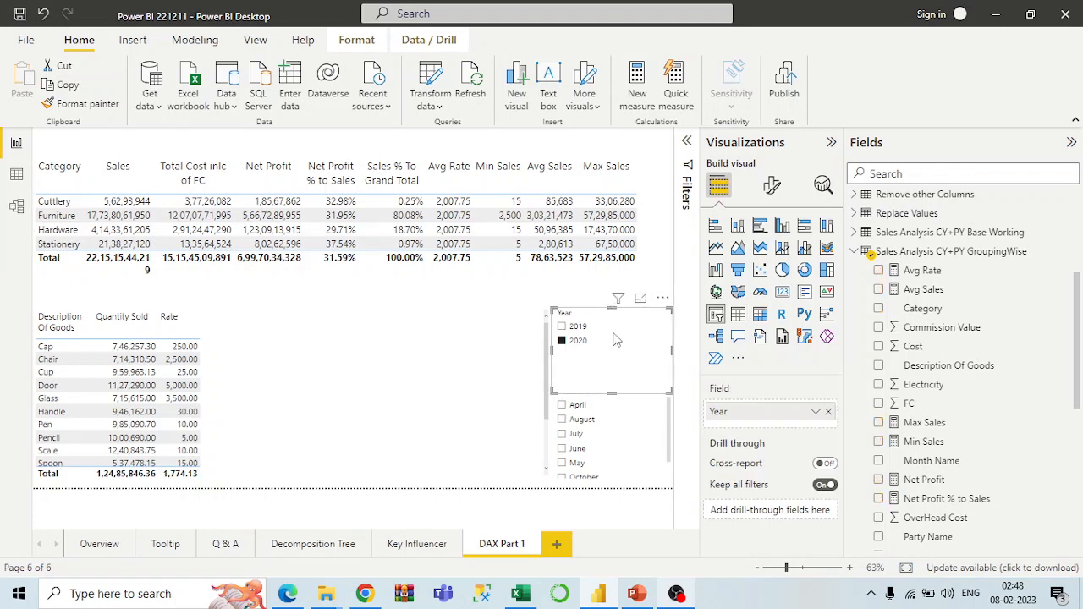
drag(614, 332, 613, 341)
click(595, 315)
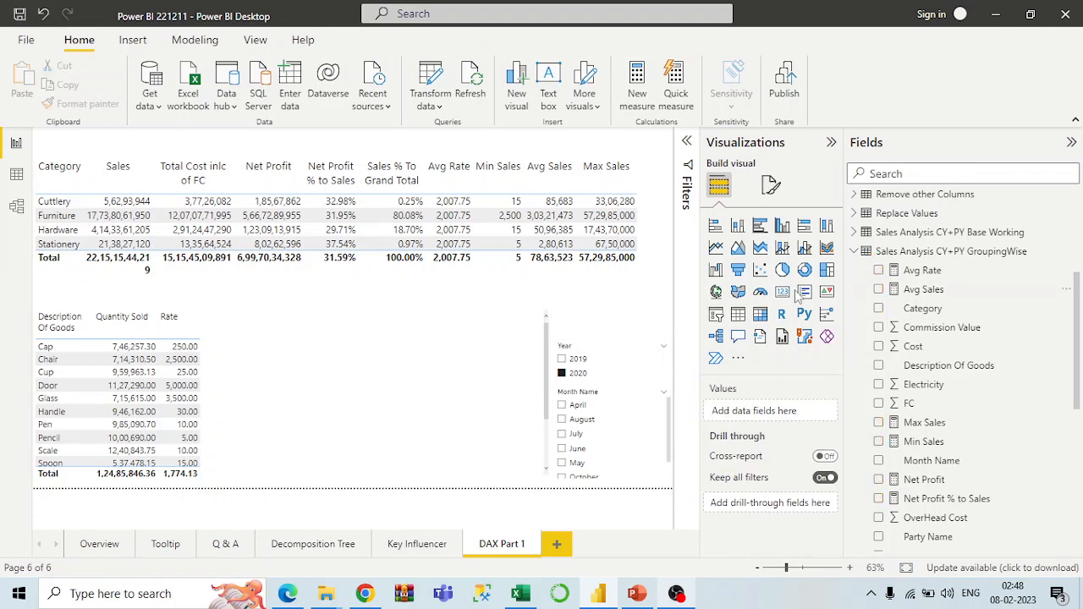
Cross-filter the report page by the Cuttlery category to check the goods table, and clear the selection.
click(60, 203)
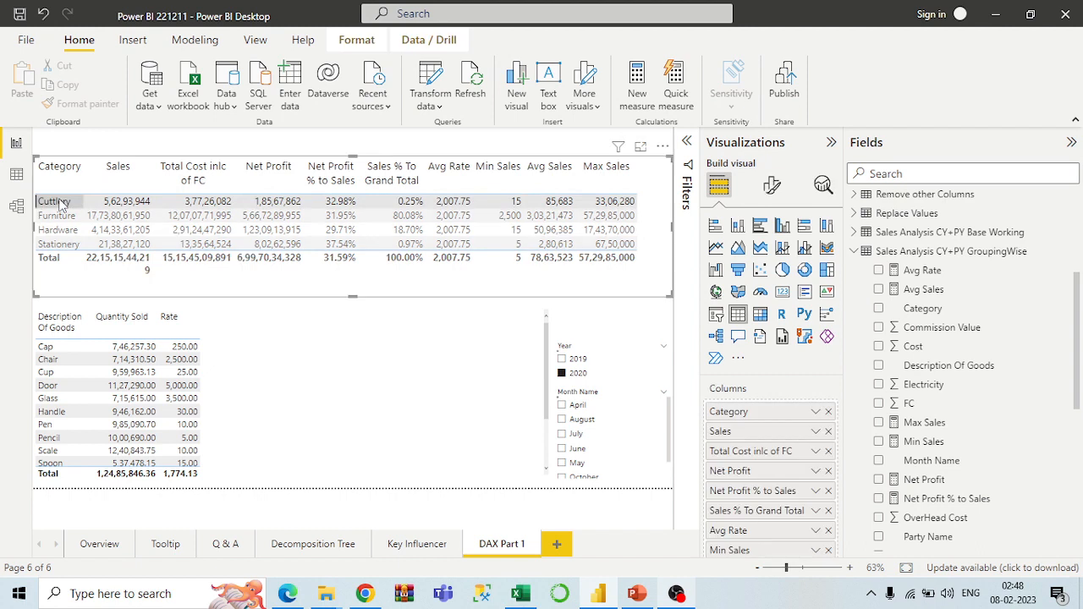
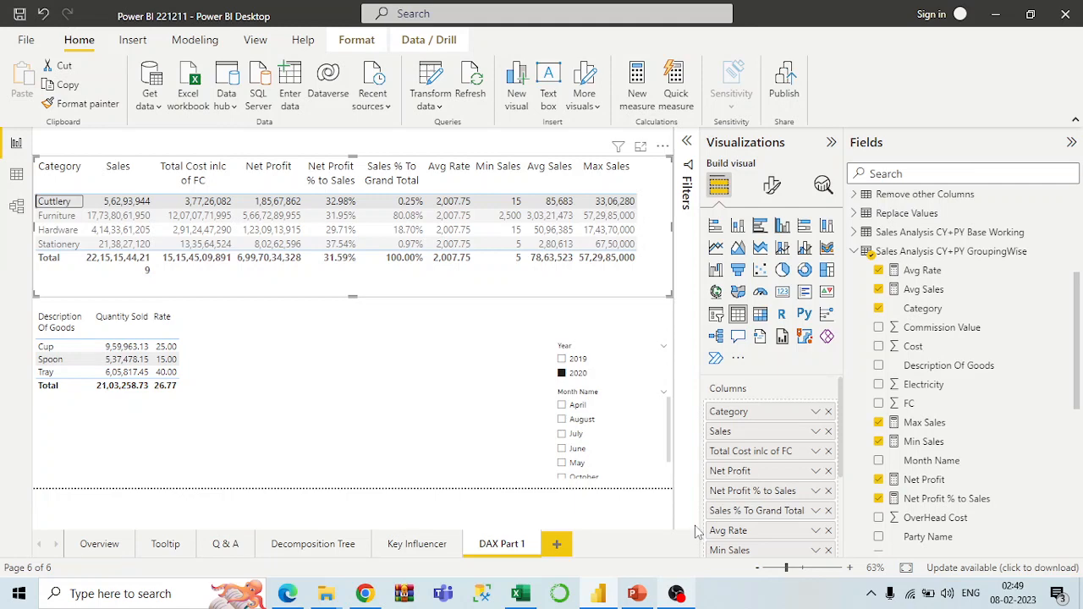
click(692, 528)
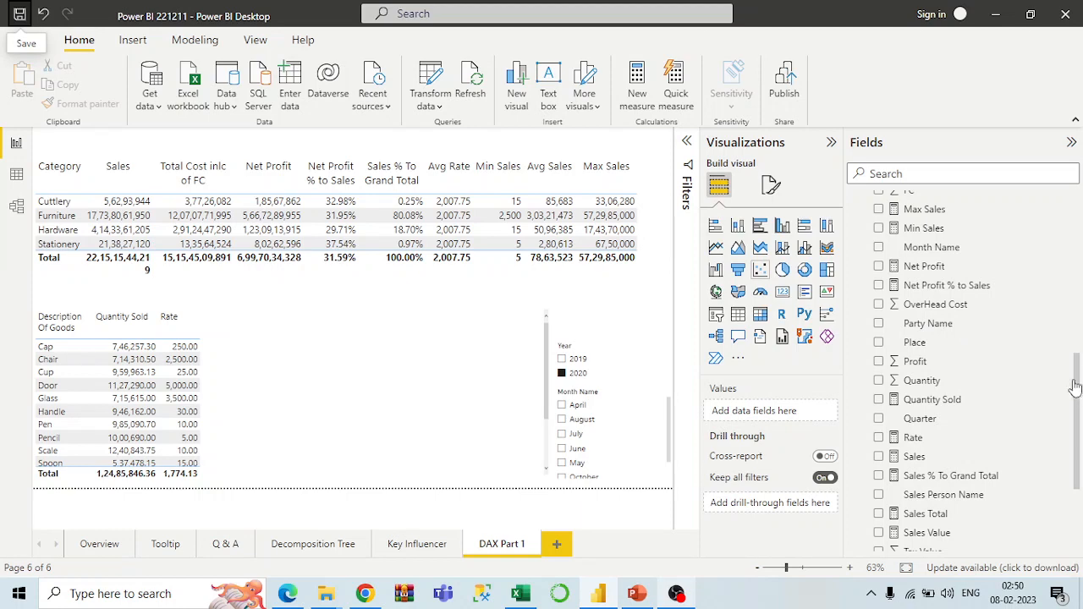
Create a new measure in the Sales Analysis CY+PY GroupingWise table and name it Count of Place.
scroll(867, 268, up, 5)
click(890, 256)
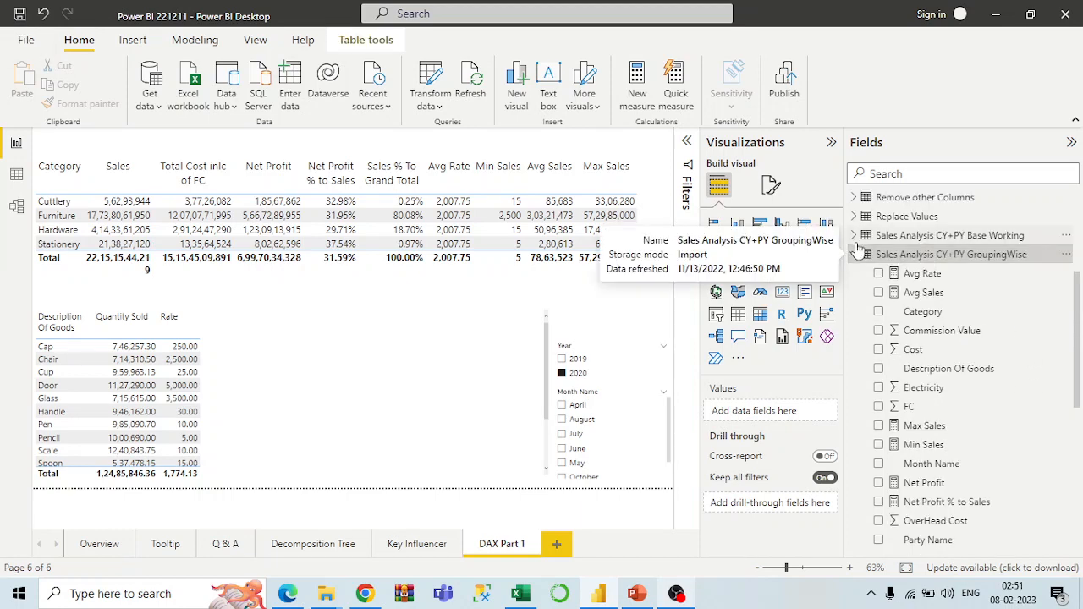
right_click(892, 256)
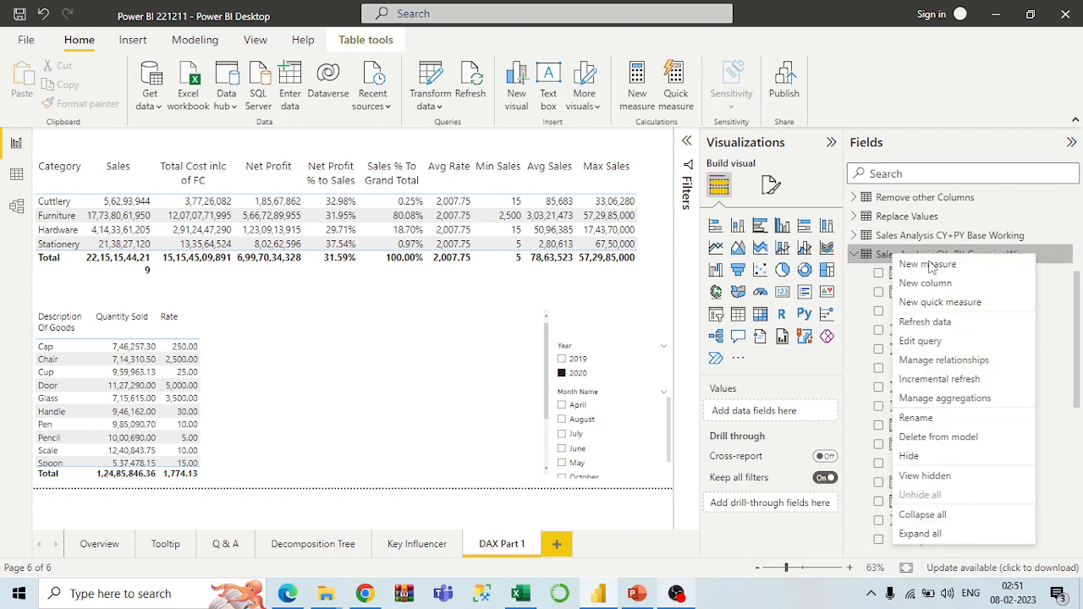
click(887, 262)
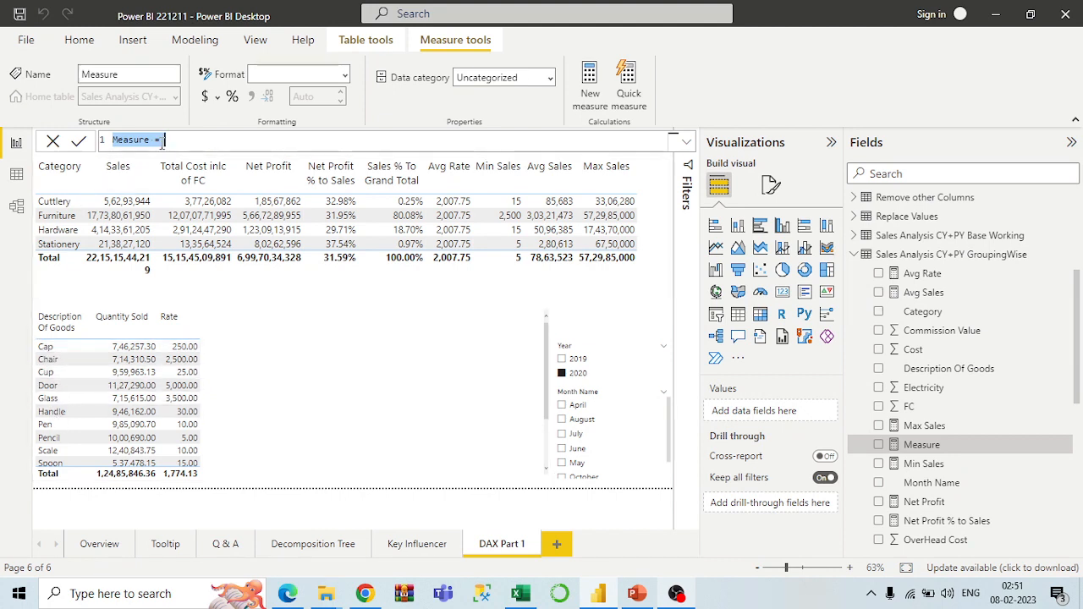
text(CO)
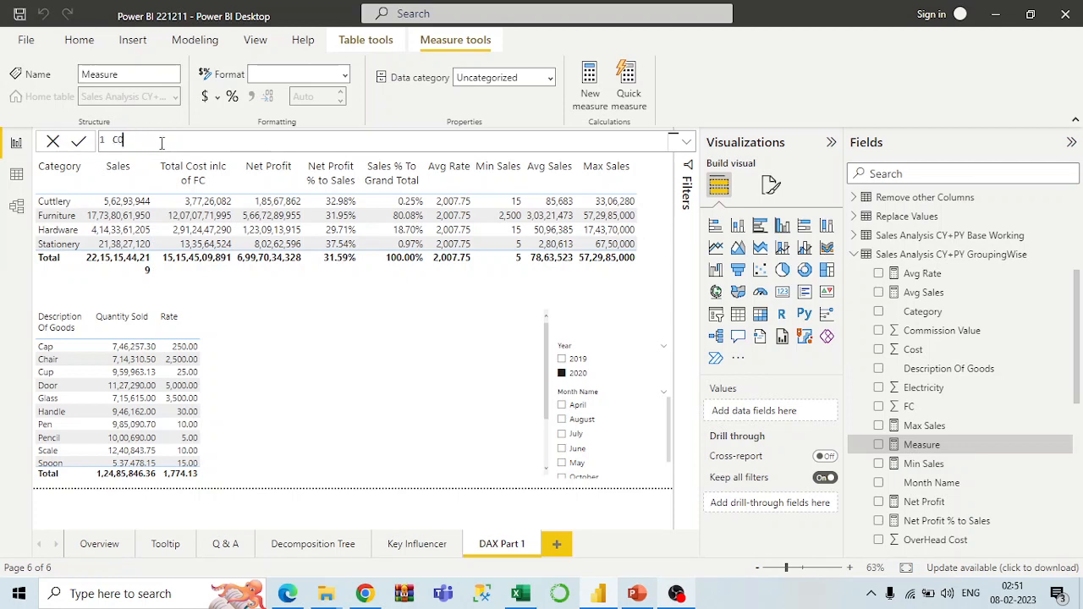
key(BackSpace)
key(BackSpace)
key(BackSpace)
text(t of Place)
click(114, 140)
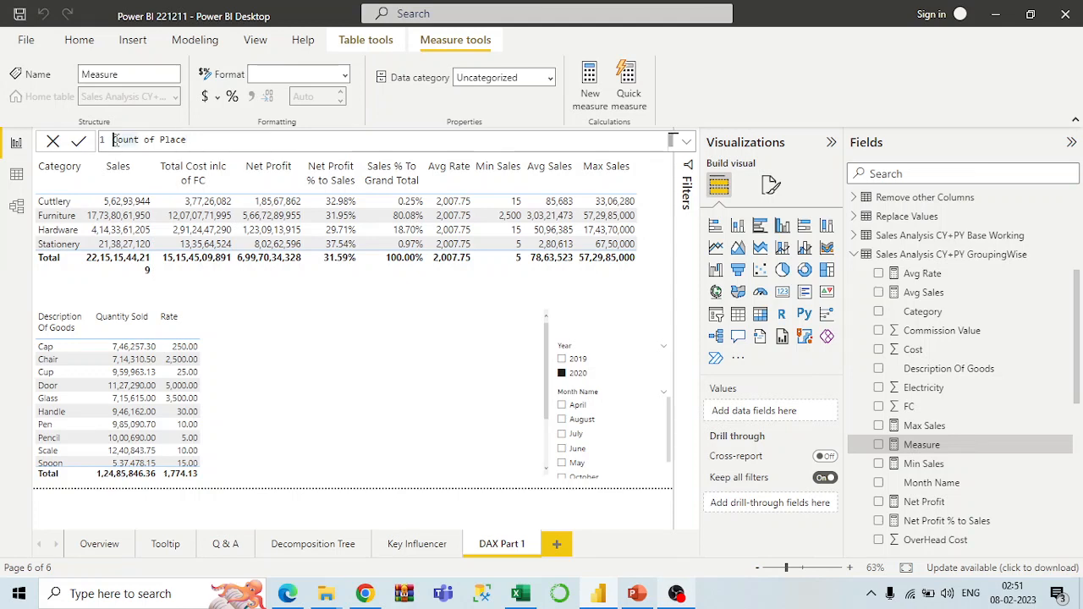
click(205, 144)
Begin the Count of Place formula with the DISTINCTCOUNT function.
text(disc)
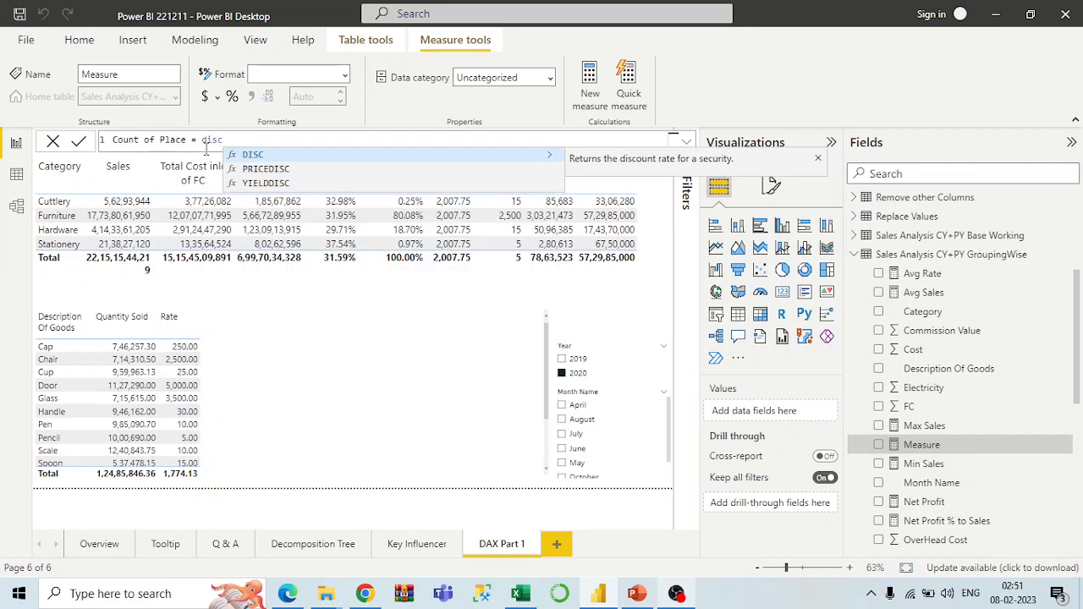
key(BackSpace)
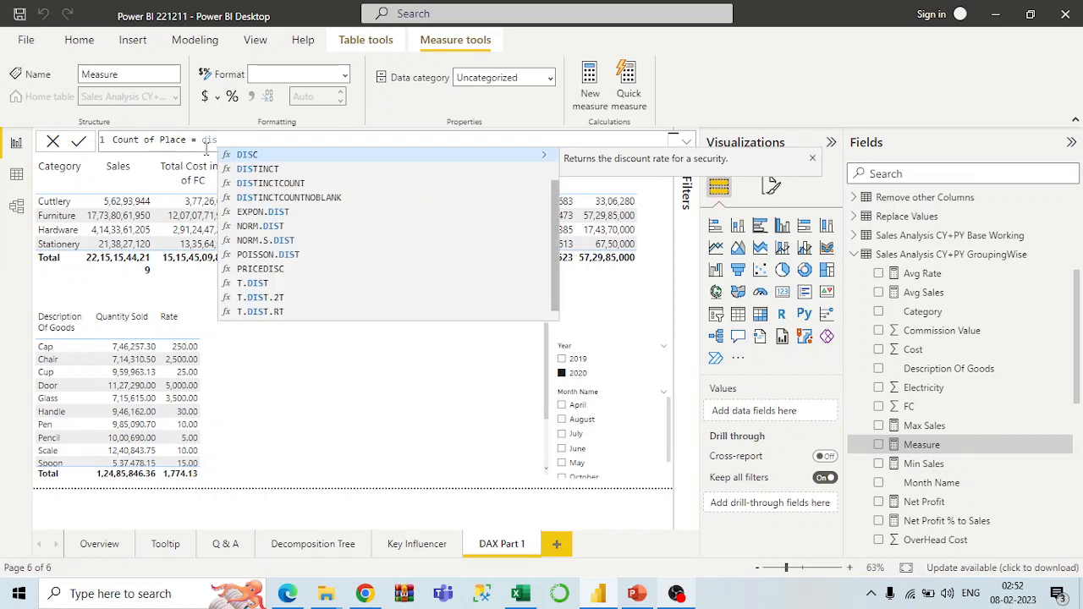
text(t)
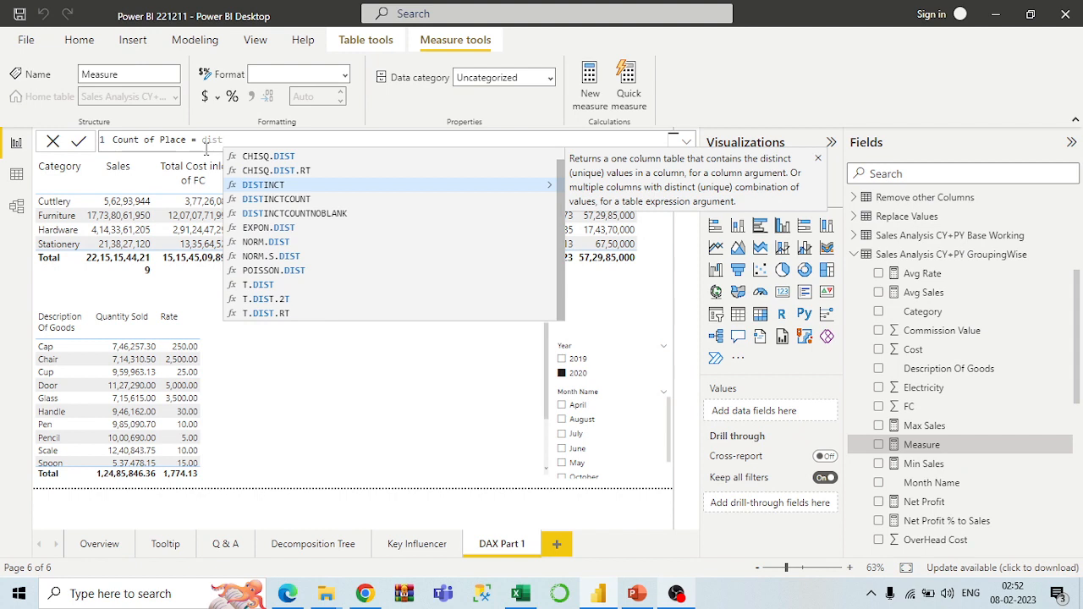
key(Down)
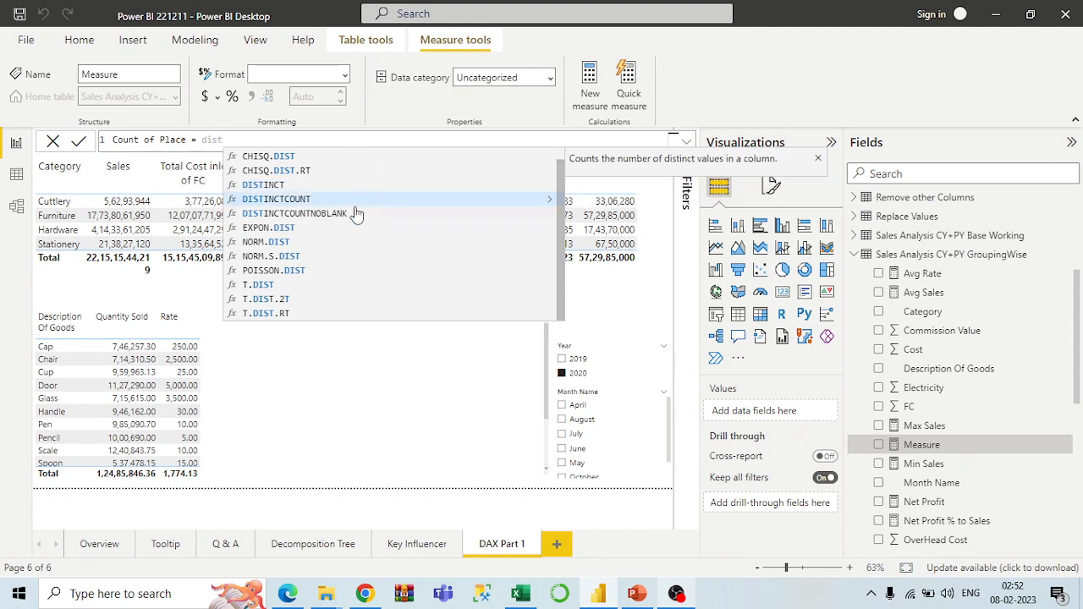
key(Tab)
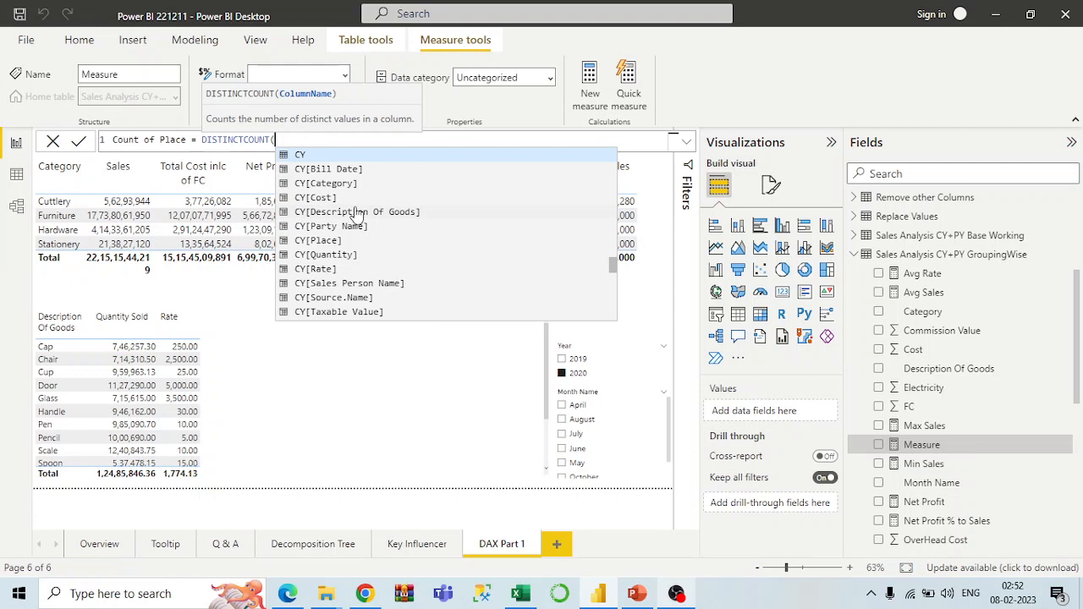
Complete the DISTINCTCOUNT formula with 'Sales Analysis CY+PY GroupingWise'[Party Name] and save the measure.
text(partyna)
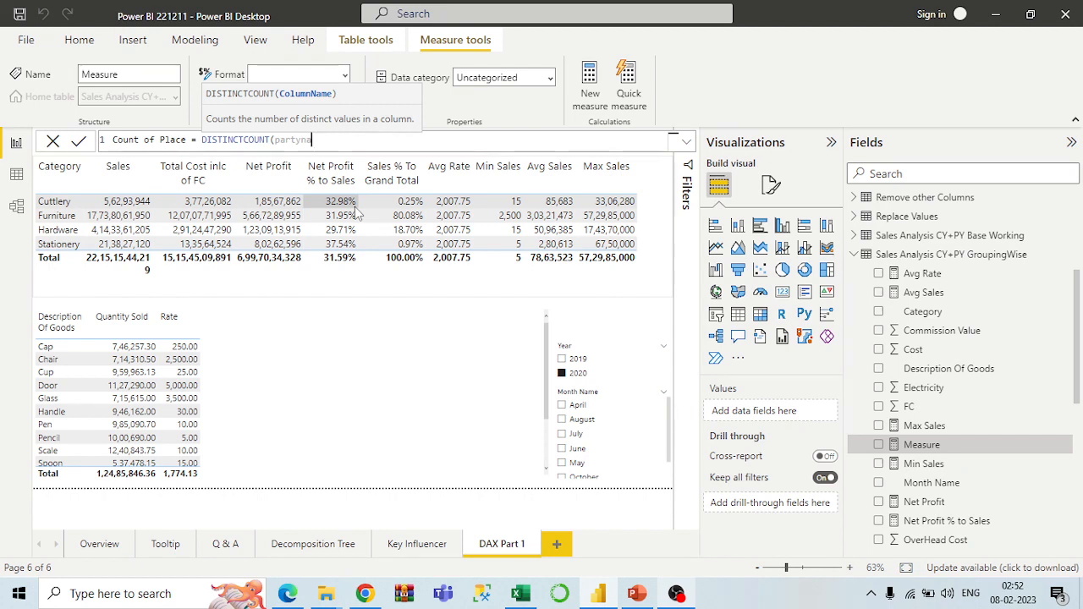
key(BackSpace)
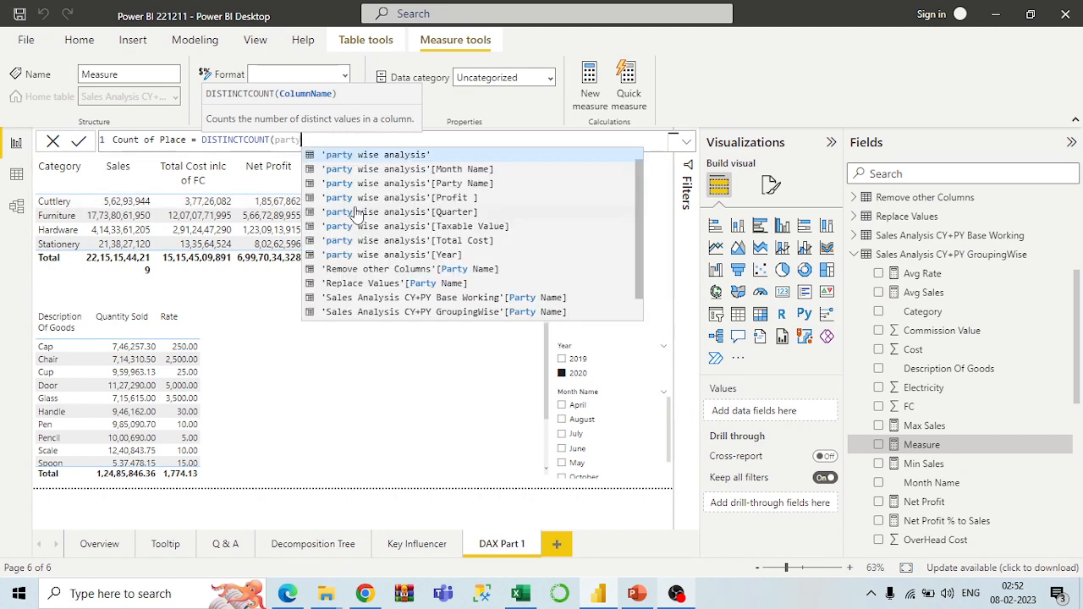
key(Down)
key(Down)
key(Down)
key(Down)
key(Down)
key(Down)
key(Down)
key(Down)
key(Down)
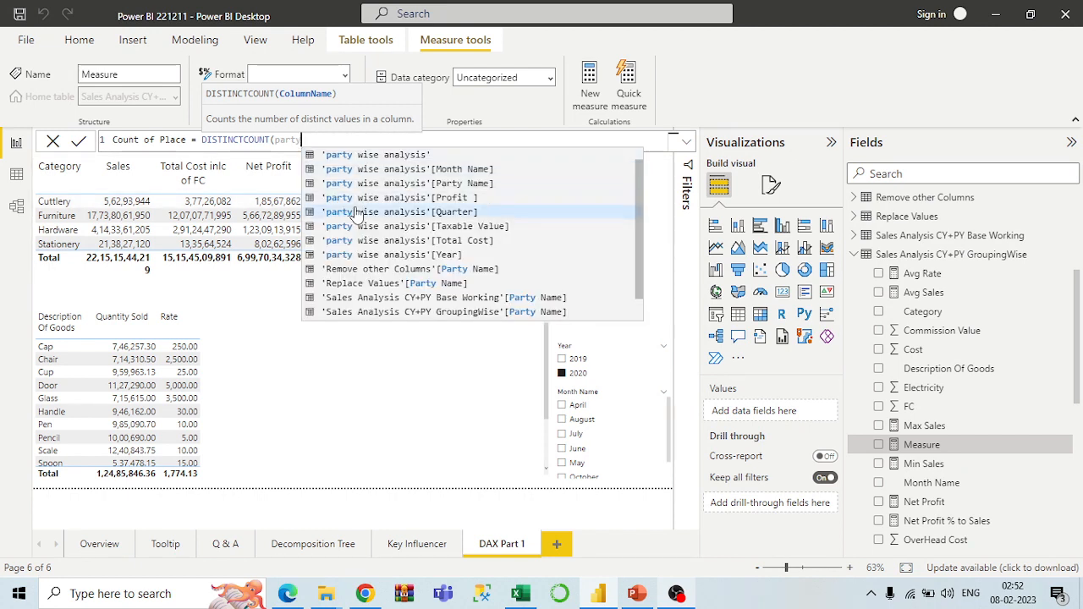
key(Down)
key(Down)
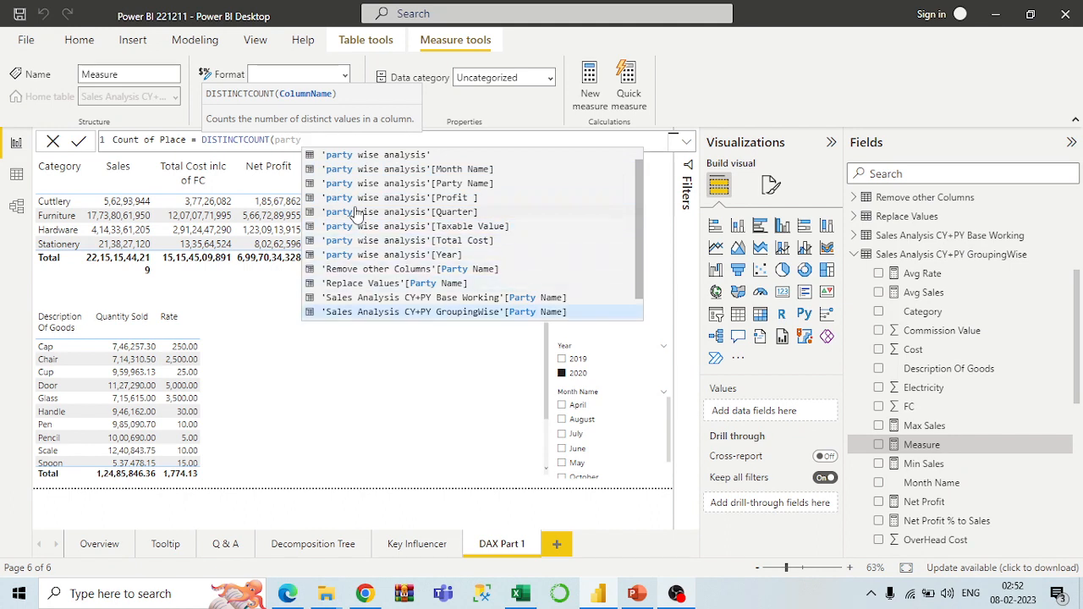
key(Tab)
text())
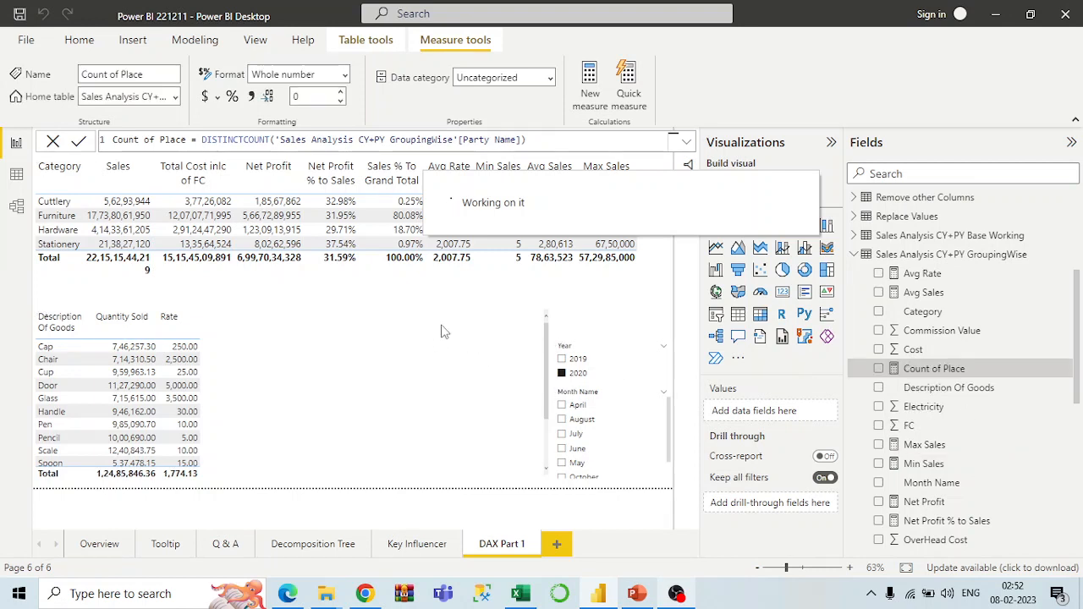
Add the Count of Place measure to the table visual by Description Of Goods.
click(313, 332)
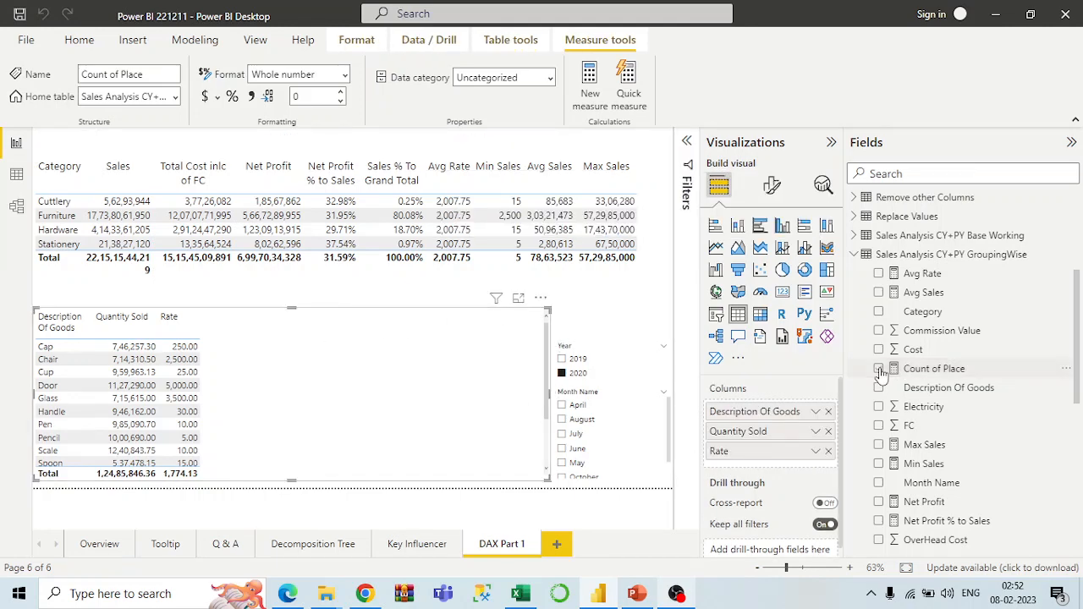
click(880, 370)
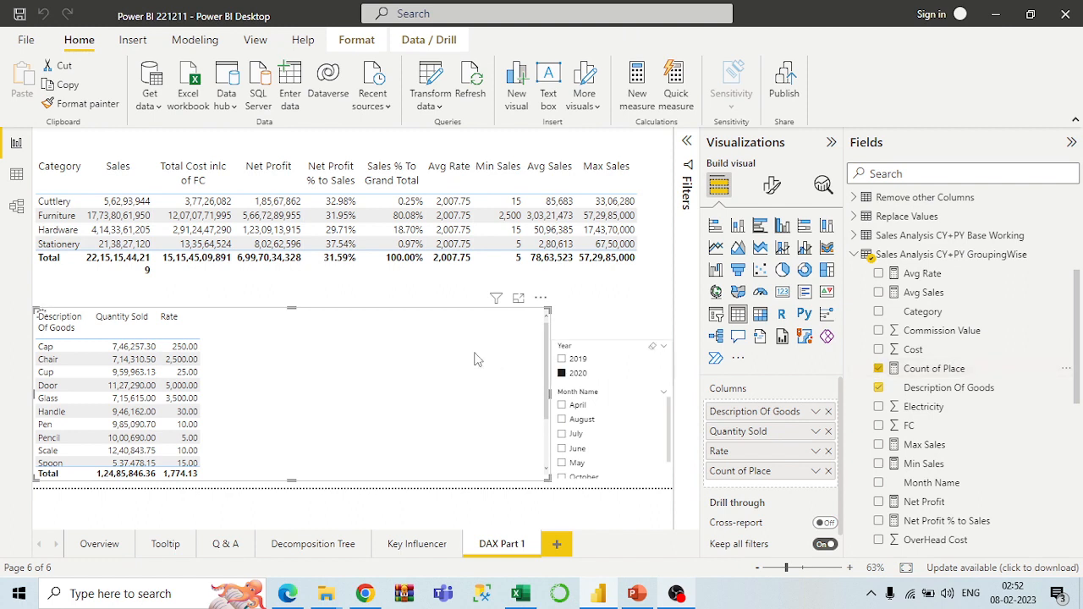